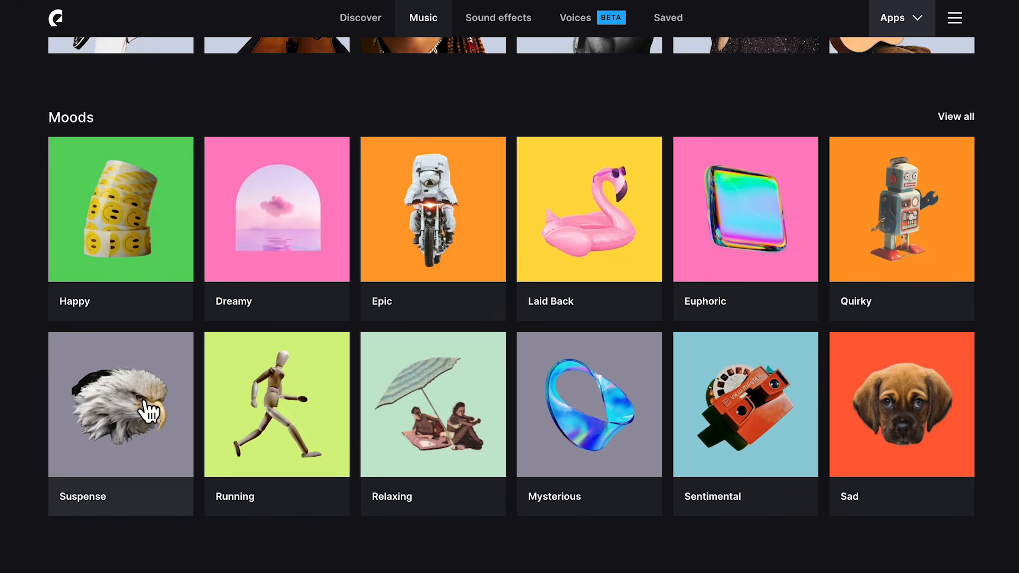
# - Browse the Suspense mood music with its mood and genre filters, and look through the sound effects categories
pyautogui.click(141, 404)
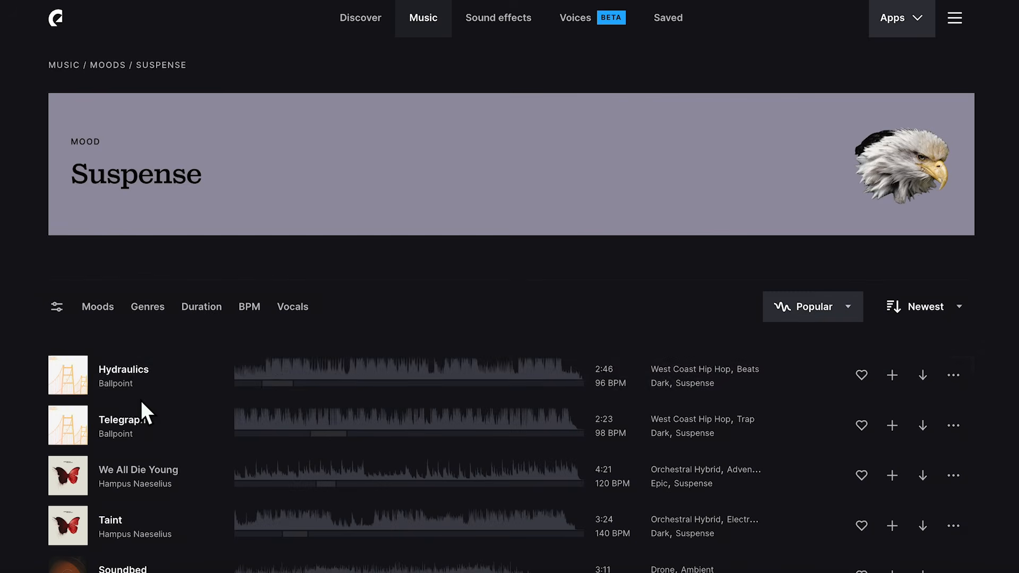
pyautogui.click(99, 313)
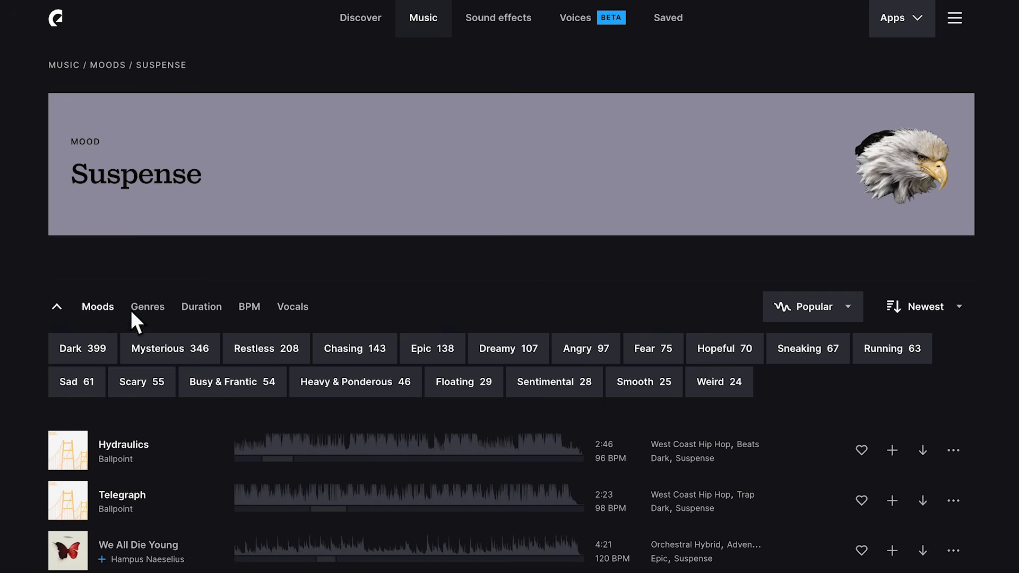
pyautogui.click(149, 314)
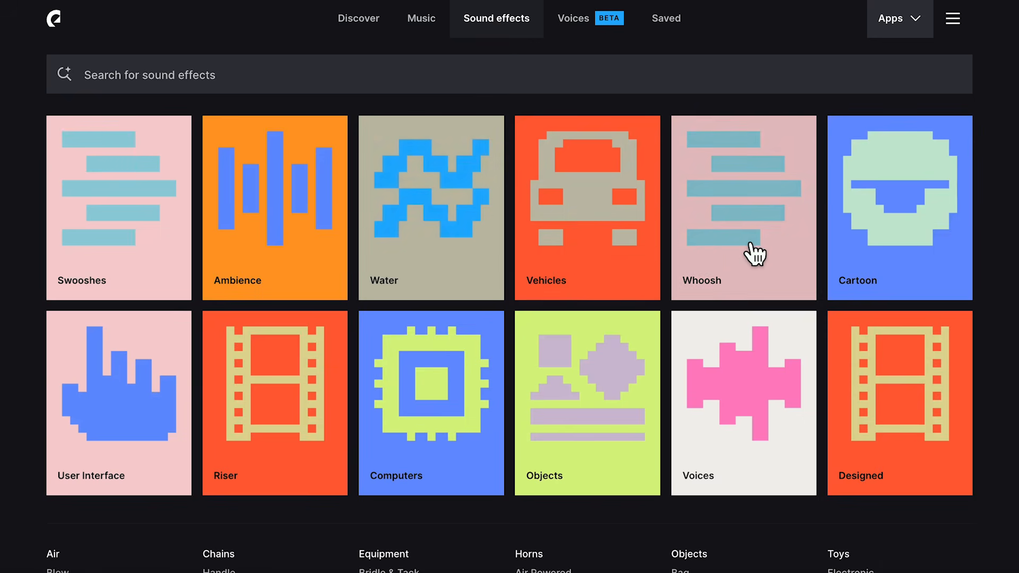
pyautogui.scroll(-10, 750, 244)
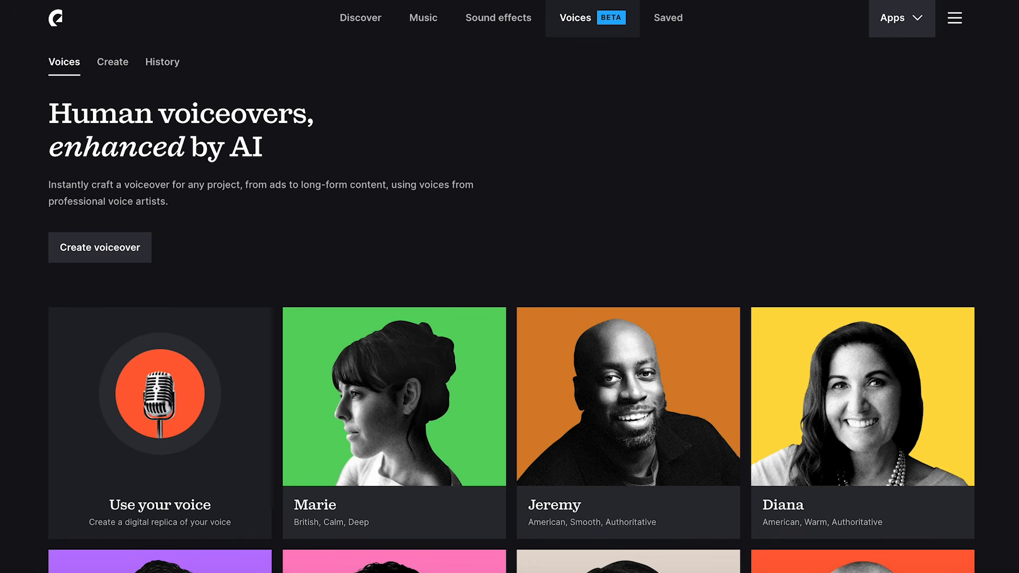
# - Choose the Mike voice and create an English voiceover reading "creeper, awwww man."
pyautogui.scroll(-6, 512, 304)
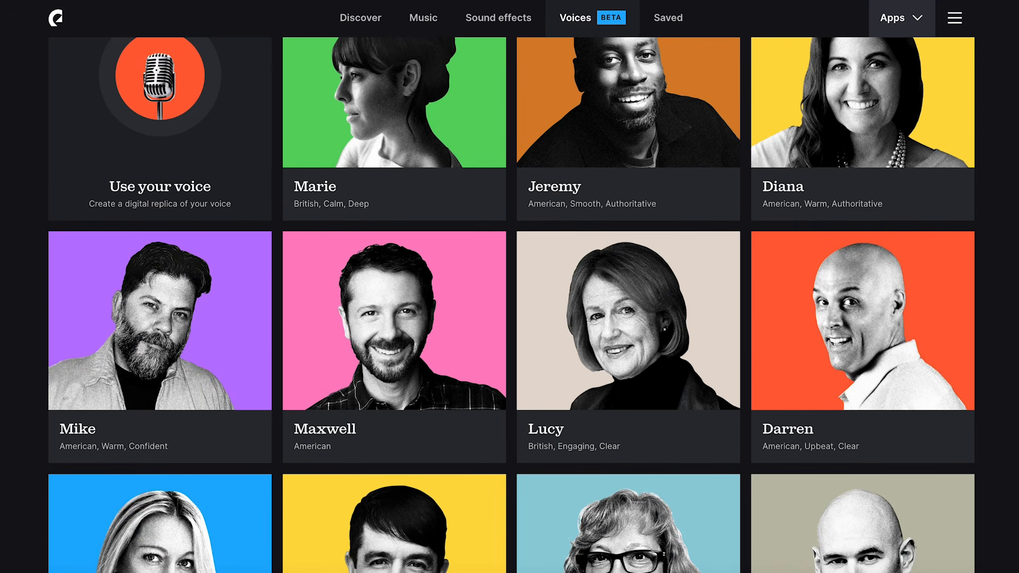
pyautogui.moveTo(130, 359)
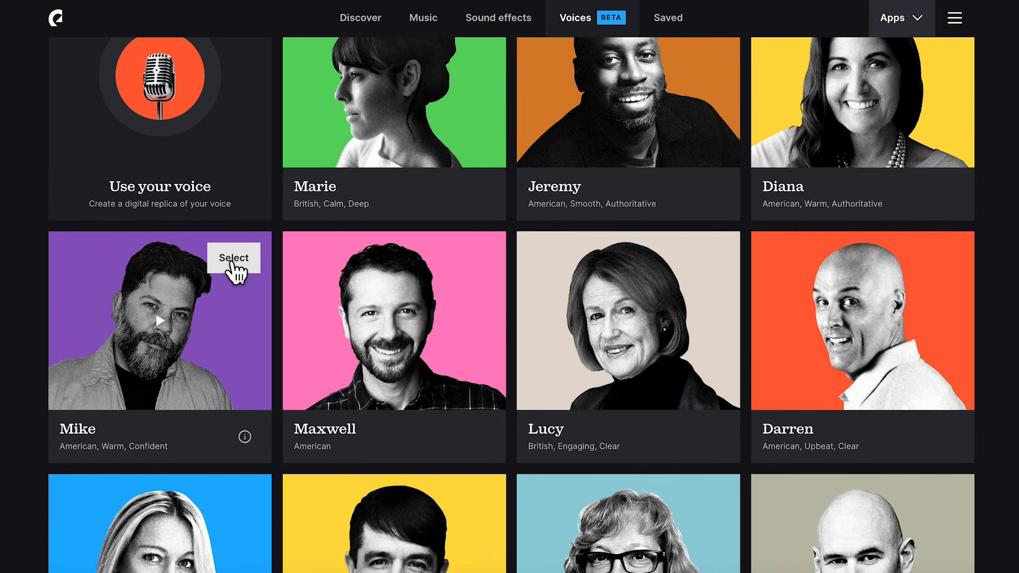
pyautogui.click(234, 259)
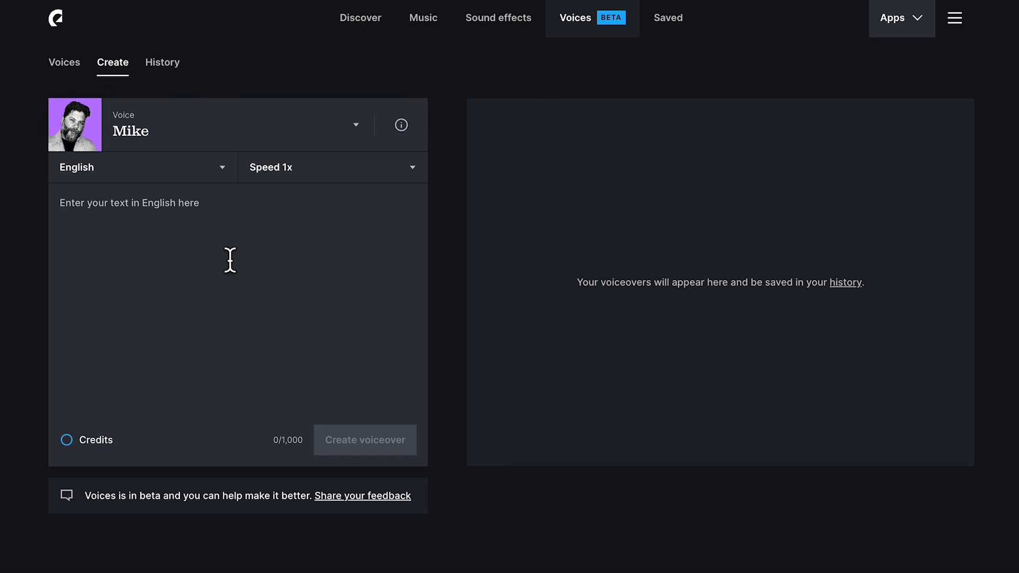
pyautogui.write('creeper, awwww man.')
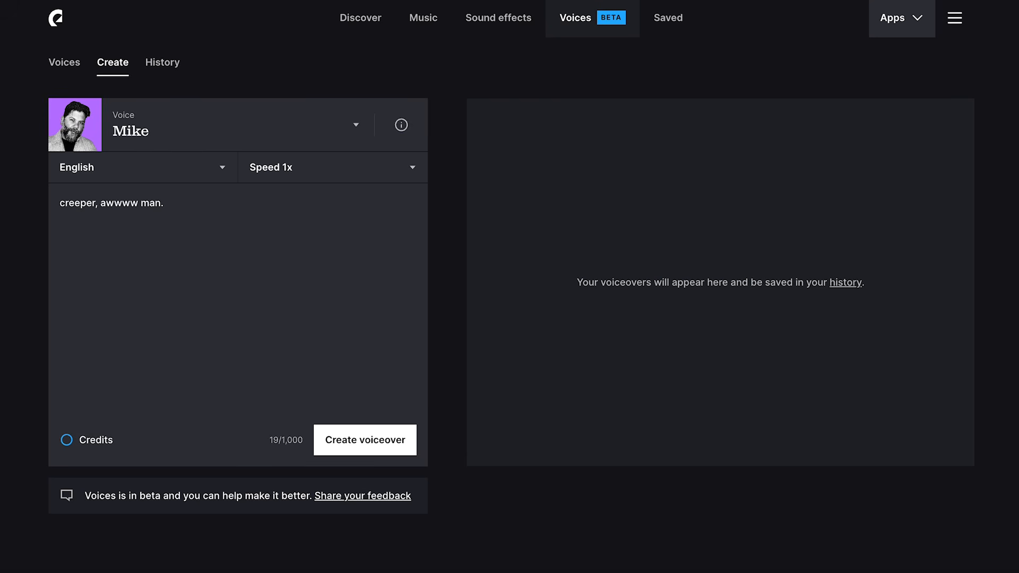
pyautogui.click(350, 443)
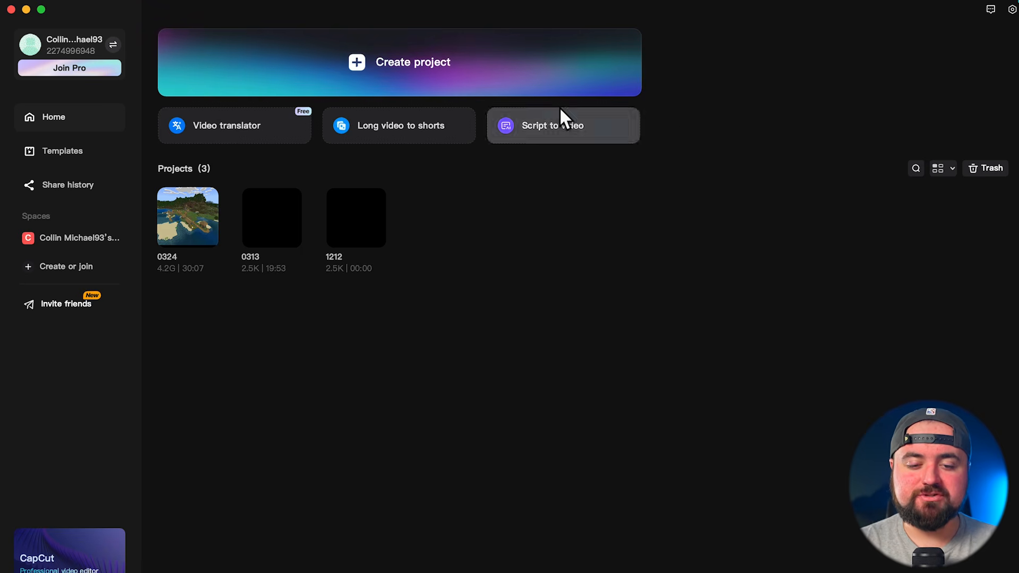
pyautogui.click(386, 61)
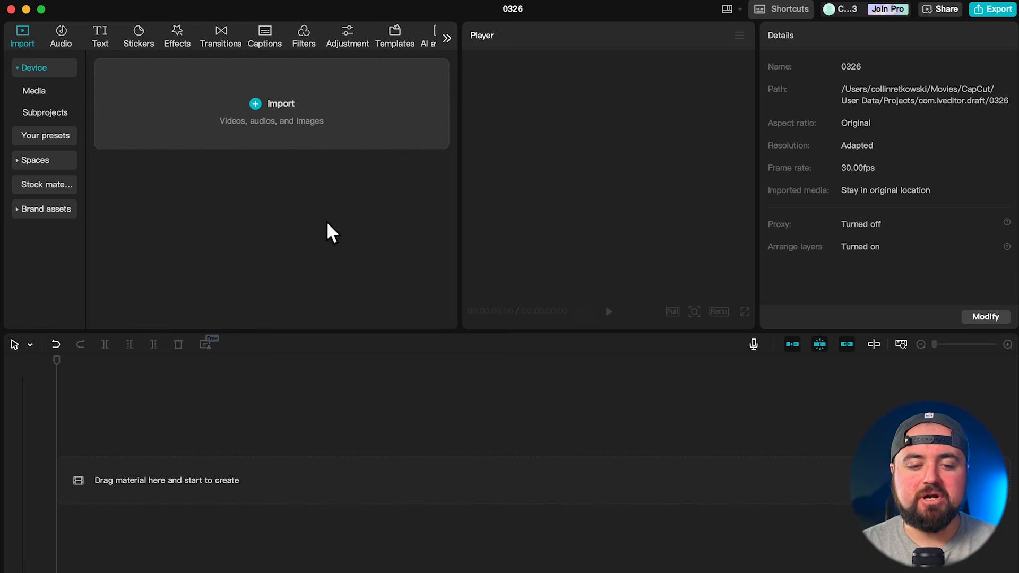
pyautogui.click(254, 106)
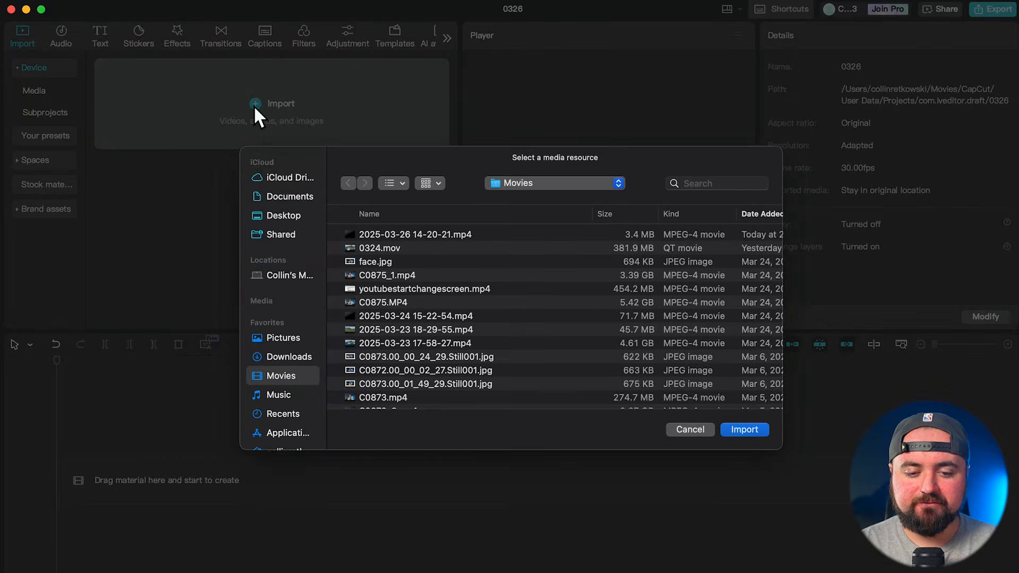
pyautogui.click(441, 339)
pyautogui.keyDown('shift'); pyautogui.click(417, 327); pyautogui.keyUp('shift')
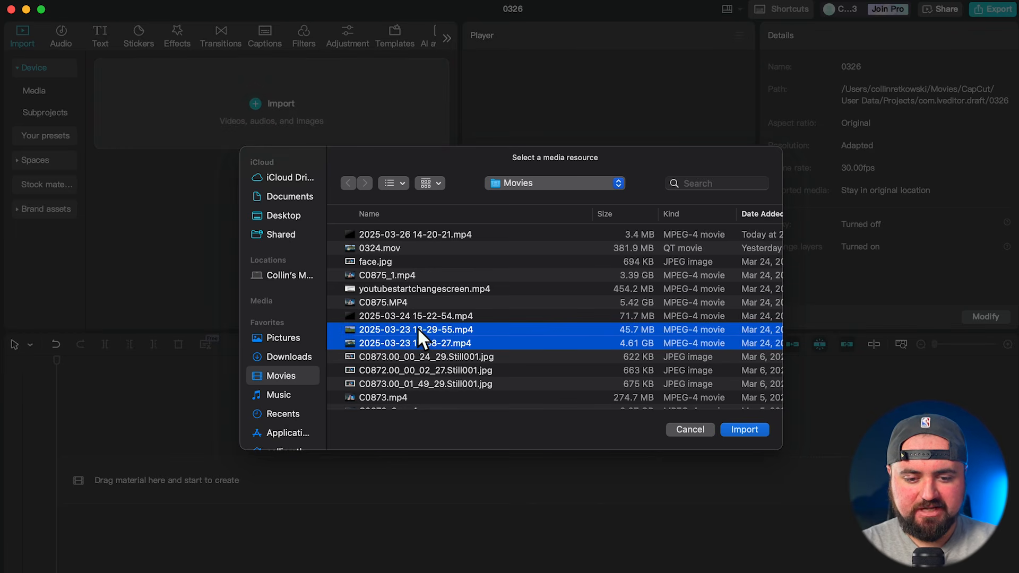
pyautogui.keyDown('super'); pyautogui.click(387, 233); pyautogui.keyUp('super')
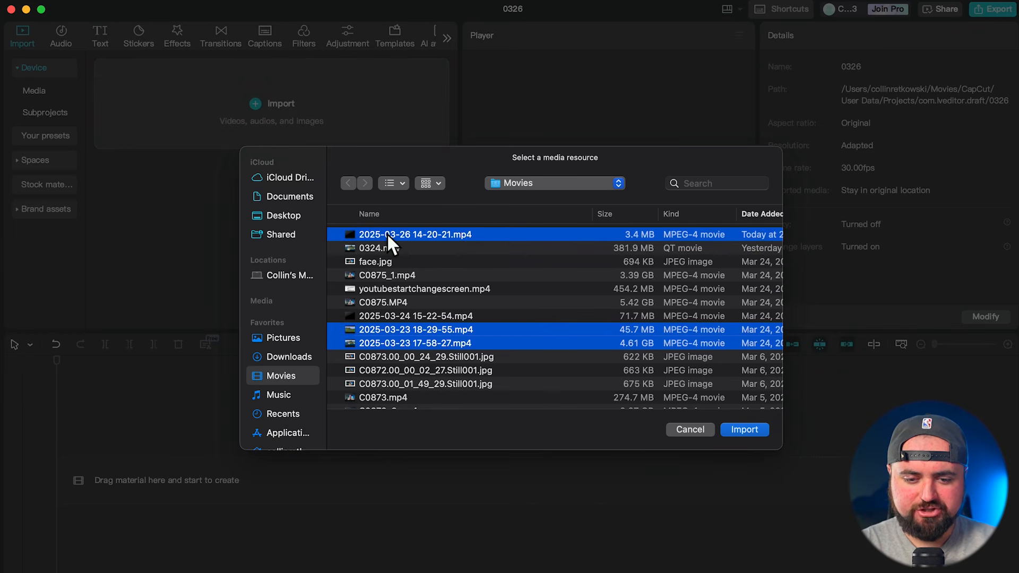
pyautogui.click(744, 430)
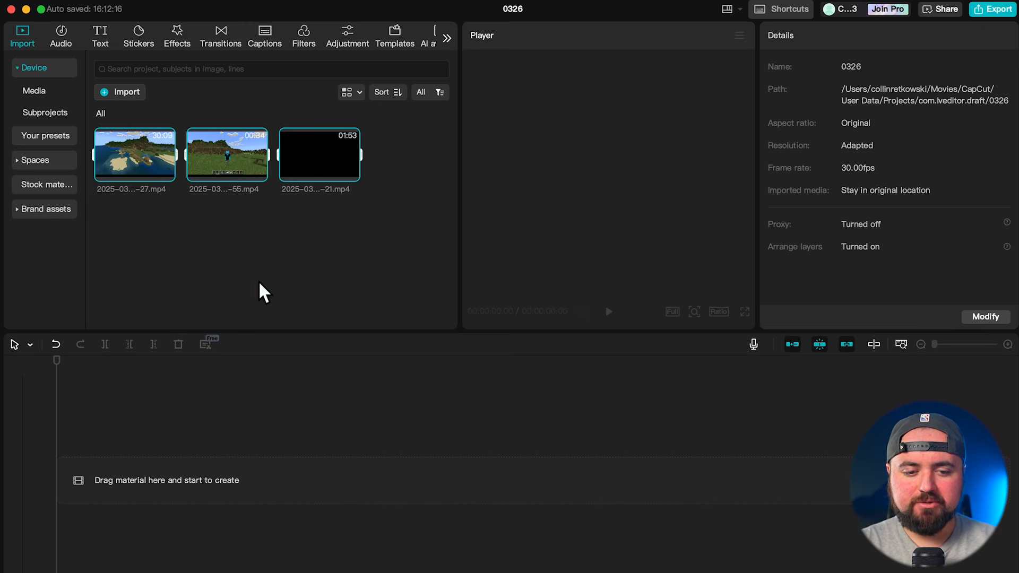
# - Preview the first two imported gameplay clips, pausing each after a few seconds
pyautogui.click(126, 168)
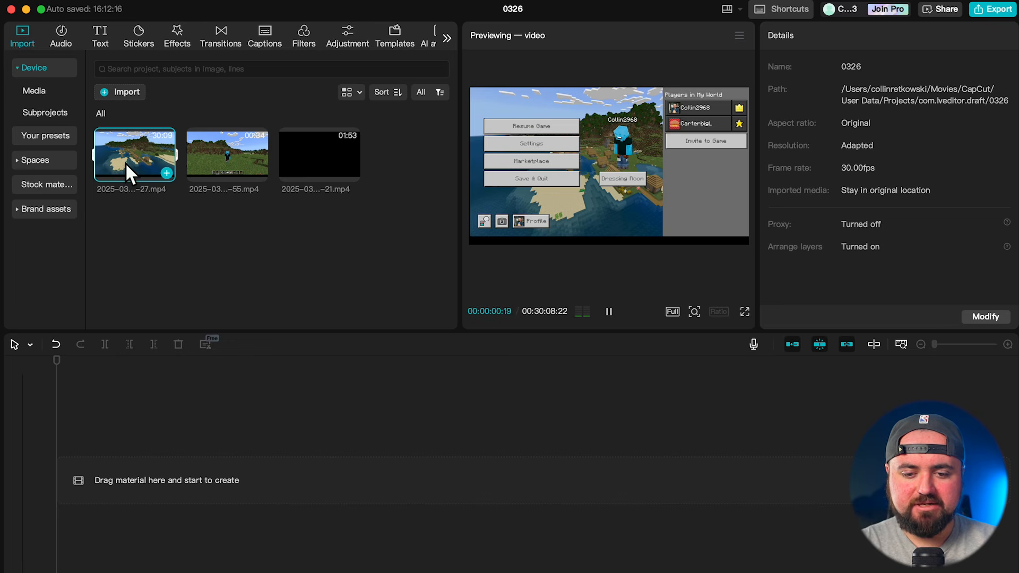
pyautogui.click(608, 313)
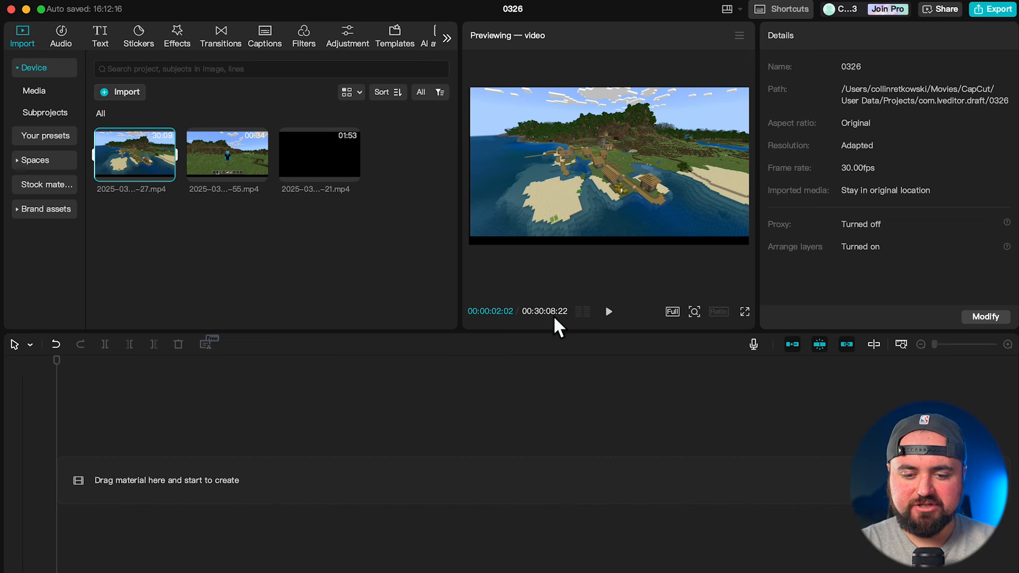
pyautogui.click(212, 174)
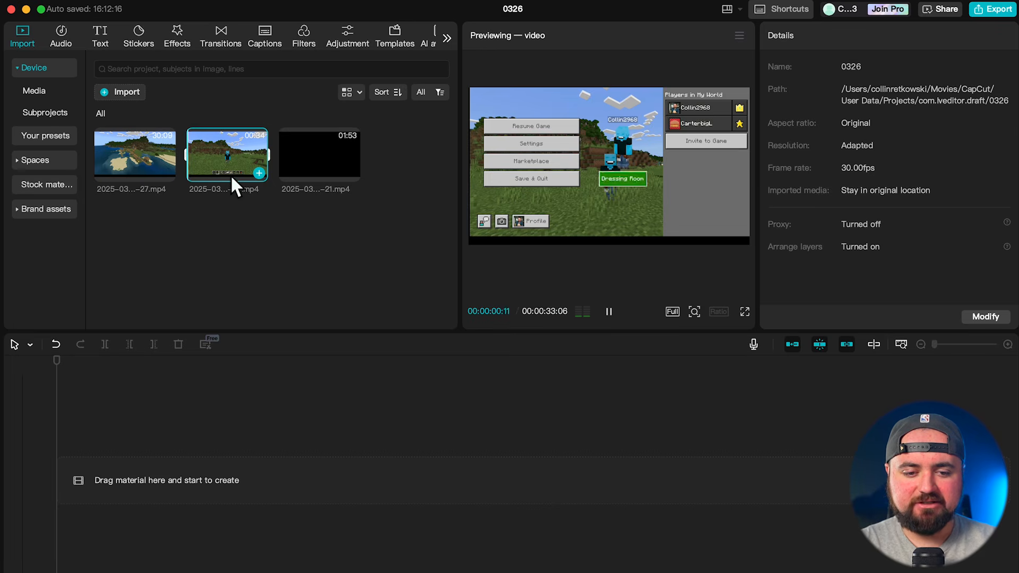
pyautogui.click(608, 312)
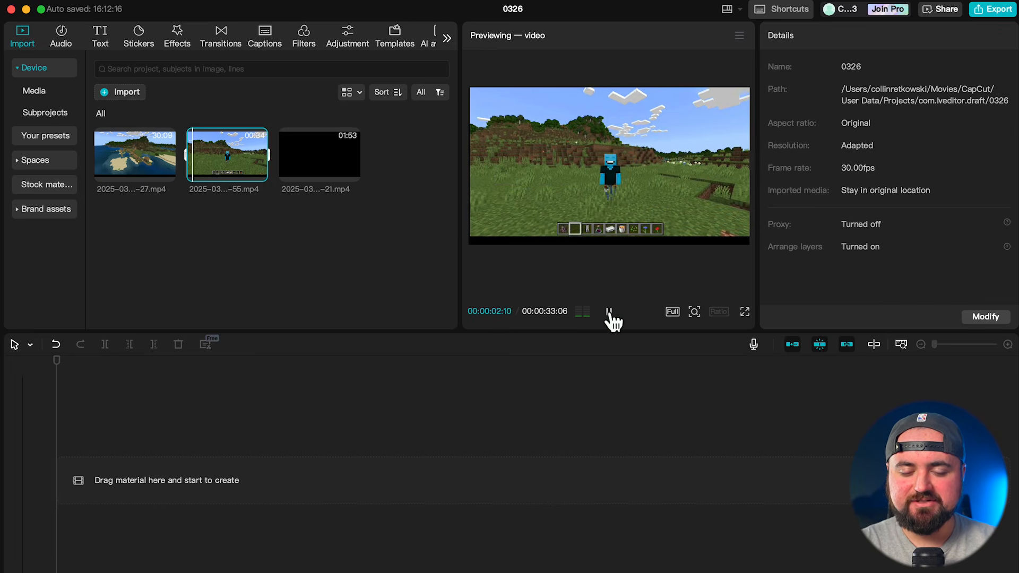
pyautogui.click(609, 312)
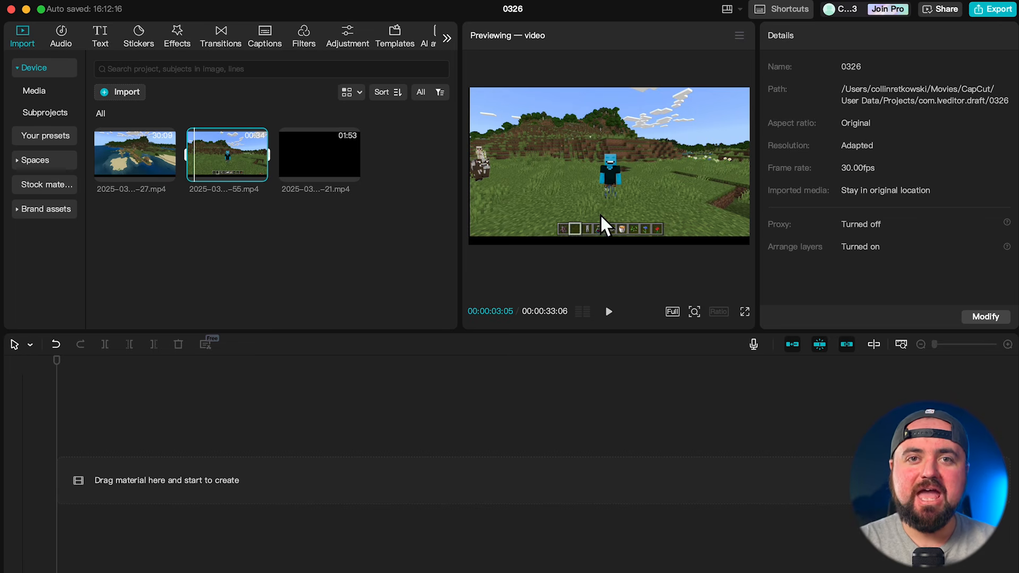
pyautogui.moveTo(206, 157)
pyautogui.mouseDown()
pyautogui.moveTo(229, 162)
pyautogui.moveTo(207, 162)
pyautogui.mouseUp()
pyautogui.click(213, 172)
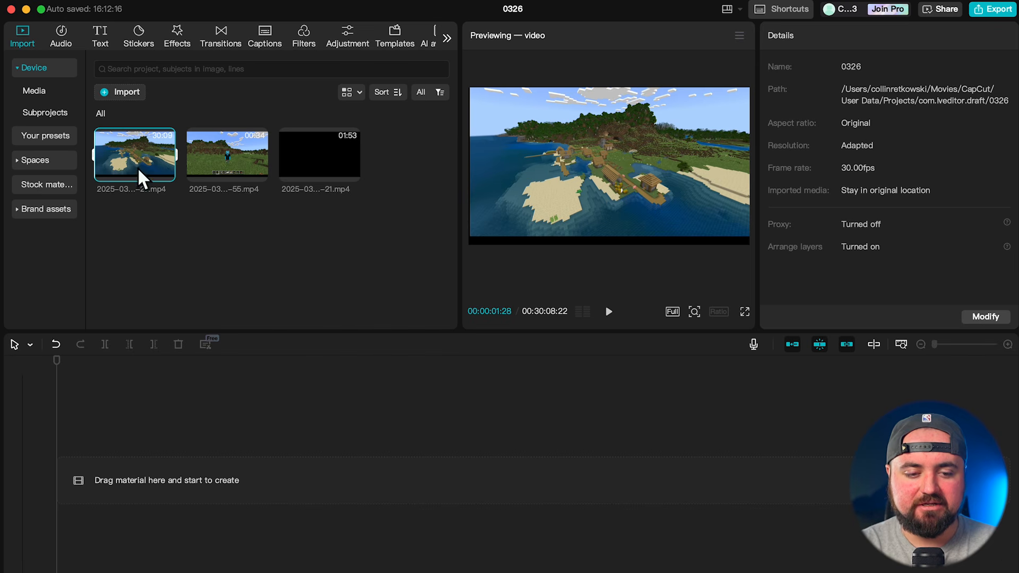
pyautogui.moveTo(130, 151); pyautogui.dragTo(148, 464)
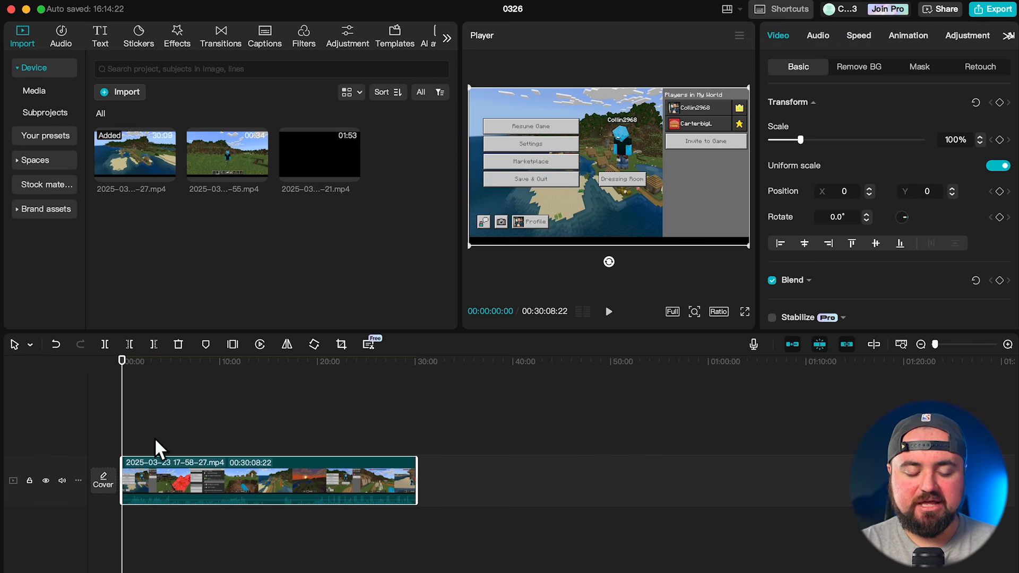
pyautogui.press('super+plus')
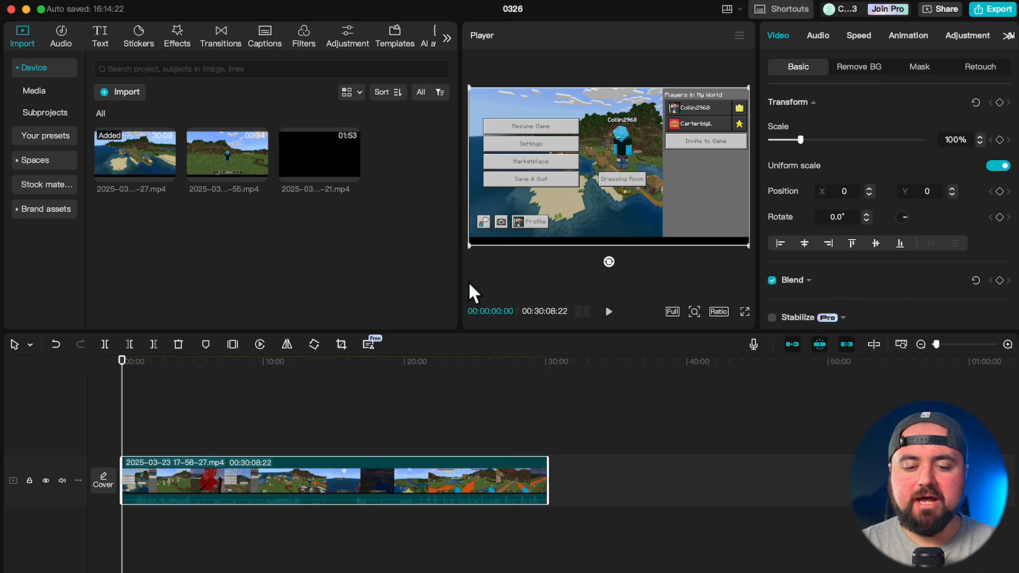
pyautogui.moveTo(459, 275); pyautogui.dragTo(364, 276)
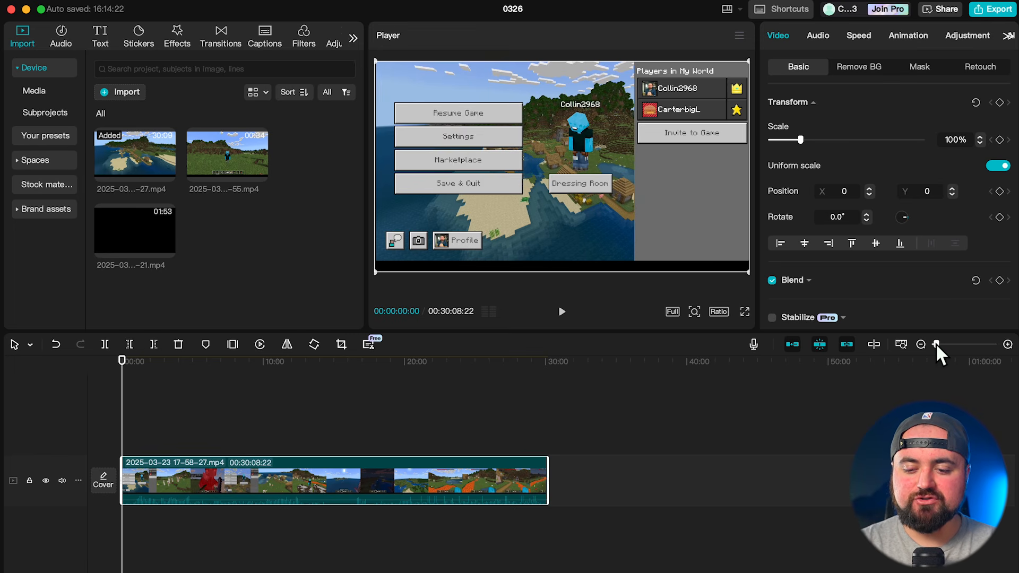
pyautogui.moveTo(936, 344); pyautogui.dragTo(947, 344)
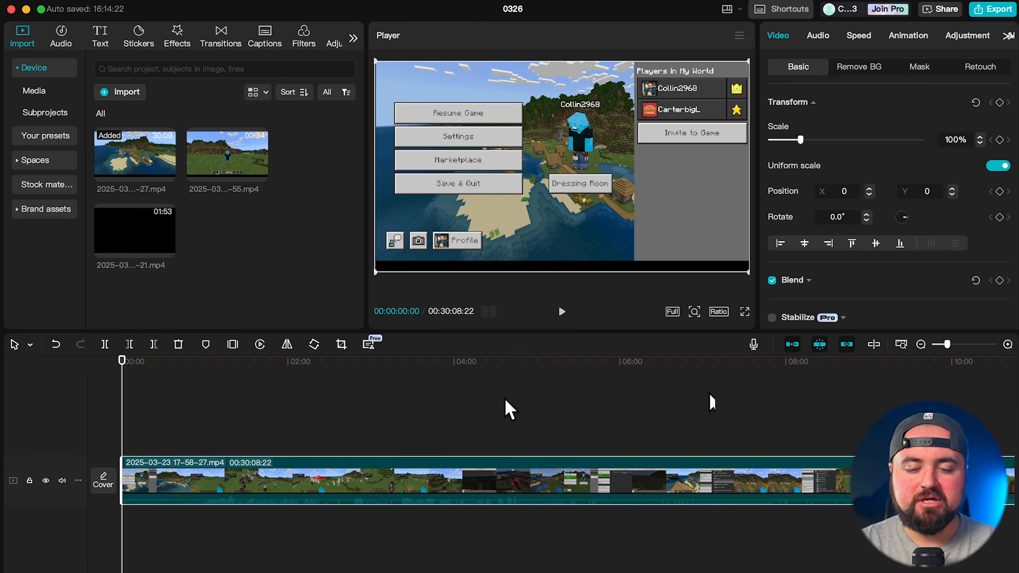
pyautogui.scroll(-5, 510, 408)
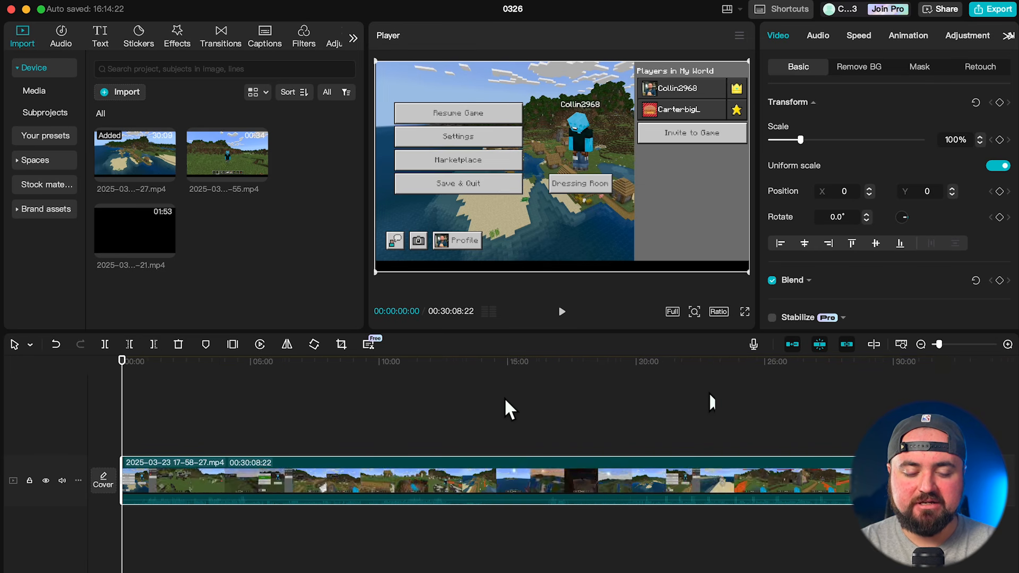
pyautogui.scroll(5, 509, 409)
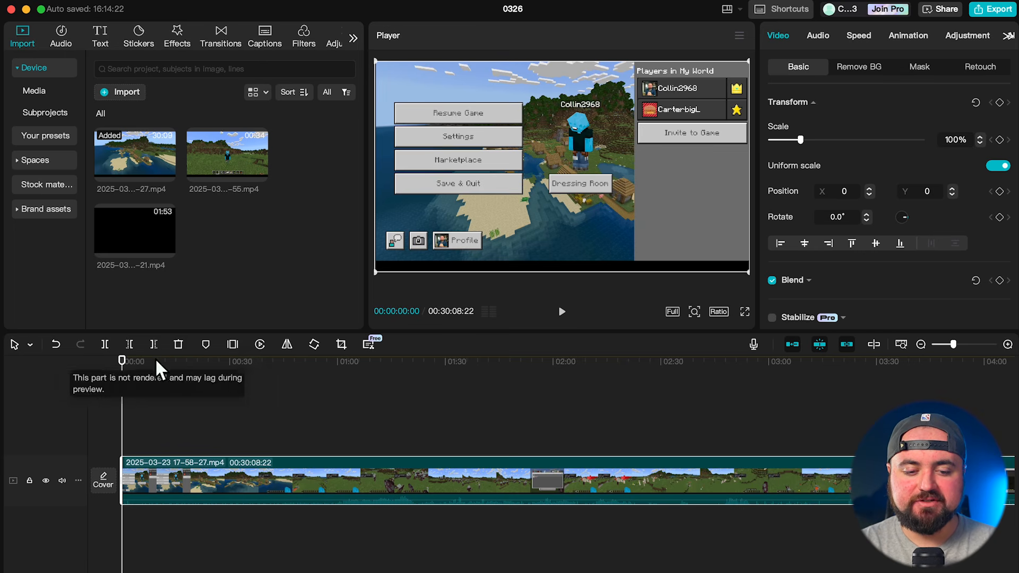
pyautogui.moveTo(141, 368); pyautogui.dragTo(139, 401)
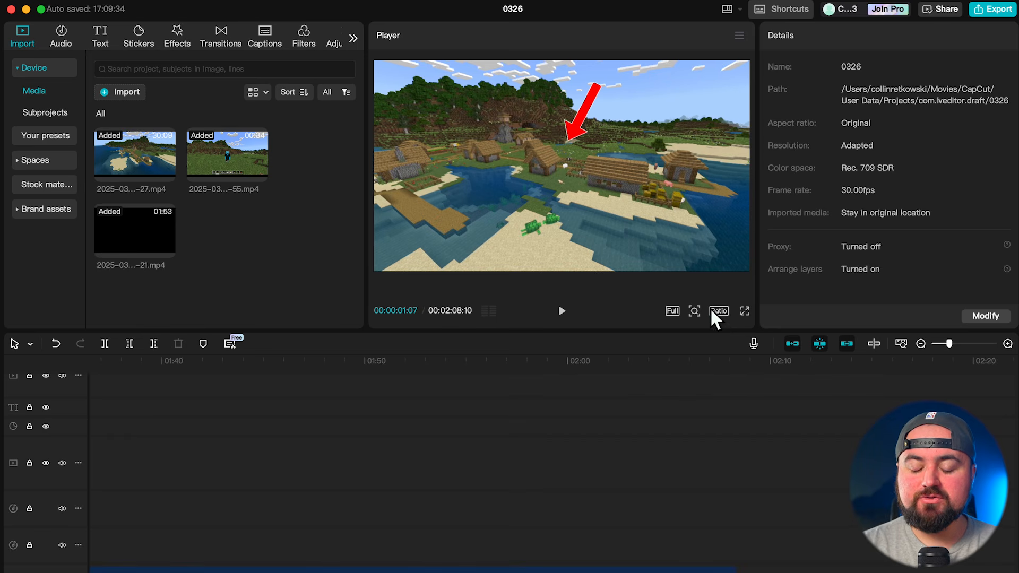
pyautogui.click(719, 312)
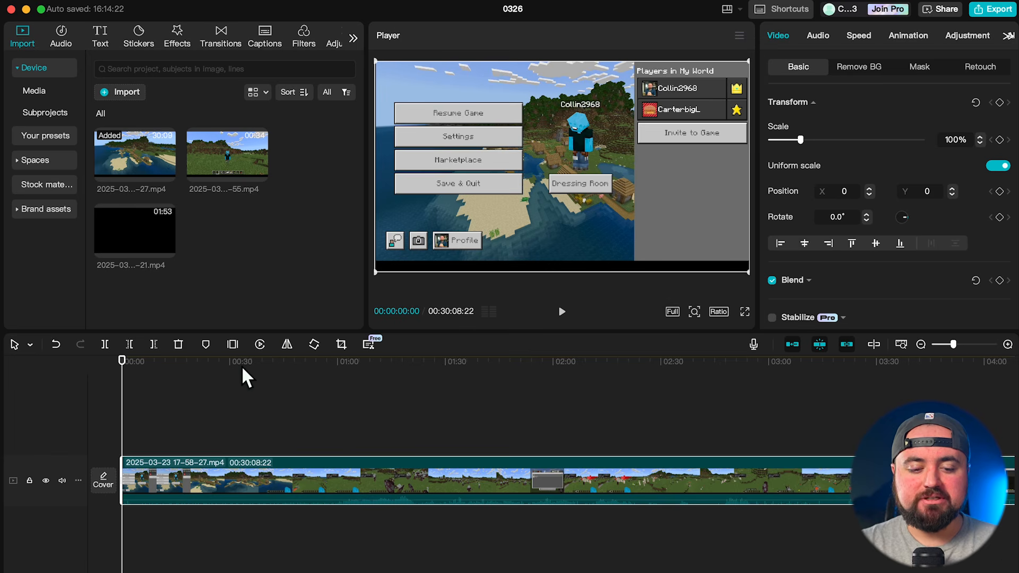
# - Delete the gameplay clip from the timeline and undo the deletion
pyautogui.click(179, 345)
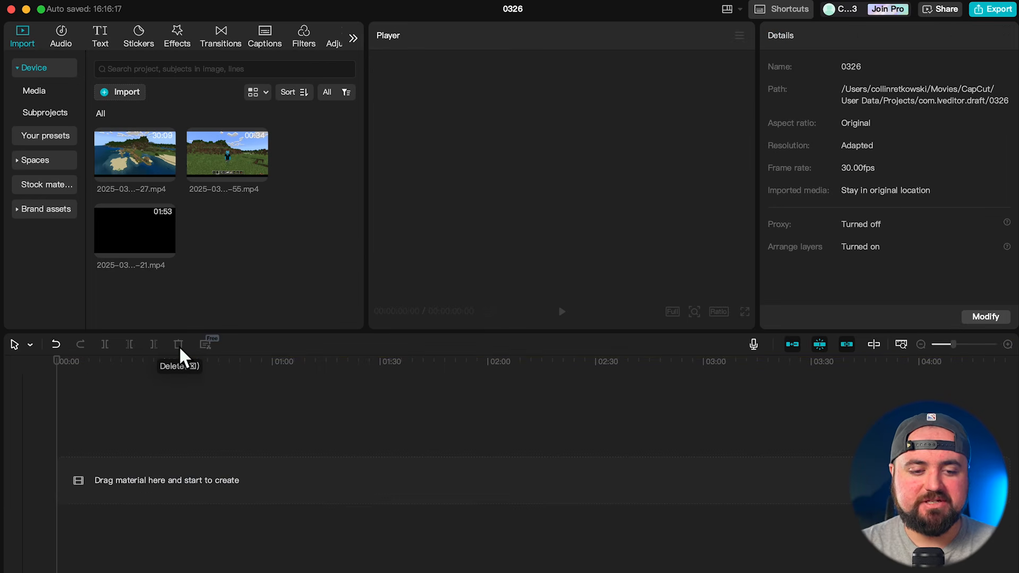
pyautogui.click(57, 345)
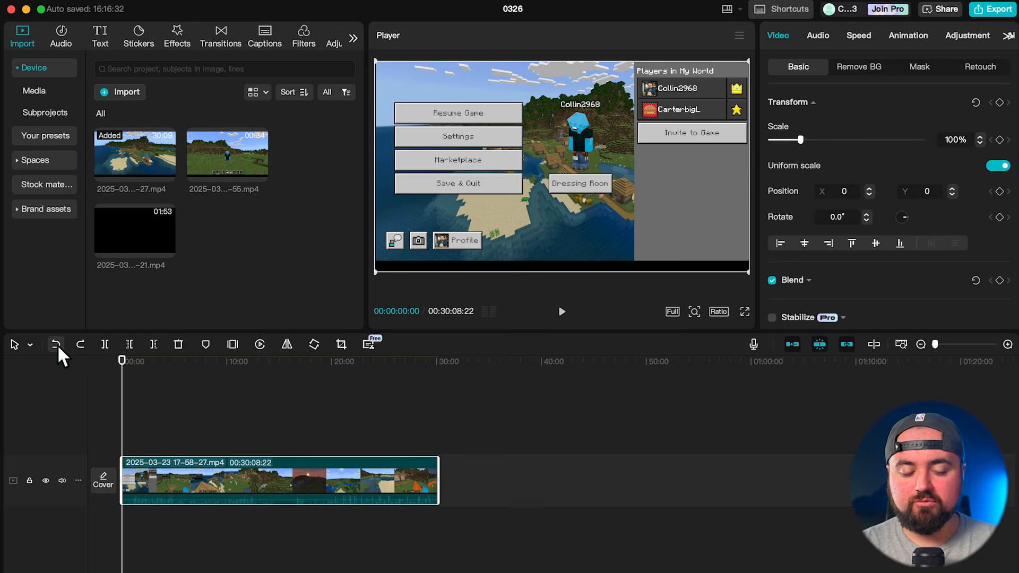
pyautogui.scroll(5, 157, 426)
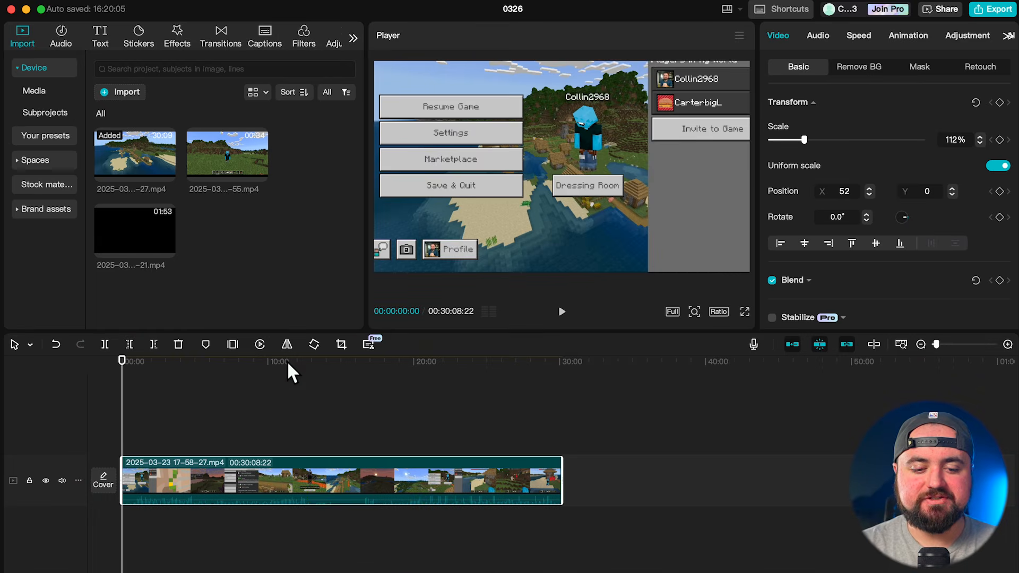
pyautogui.click(265, 361)
pyautogui.moveTo(266, 361); pyautogui.dragTo(80, 398)
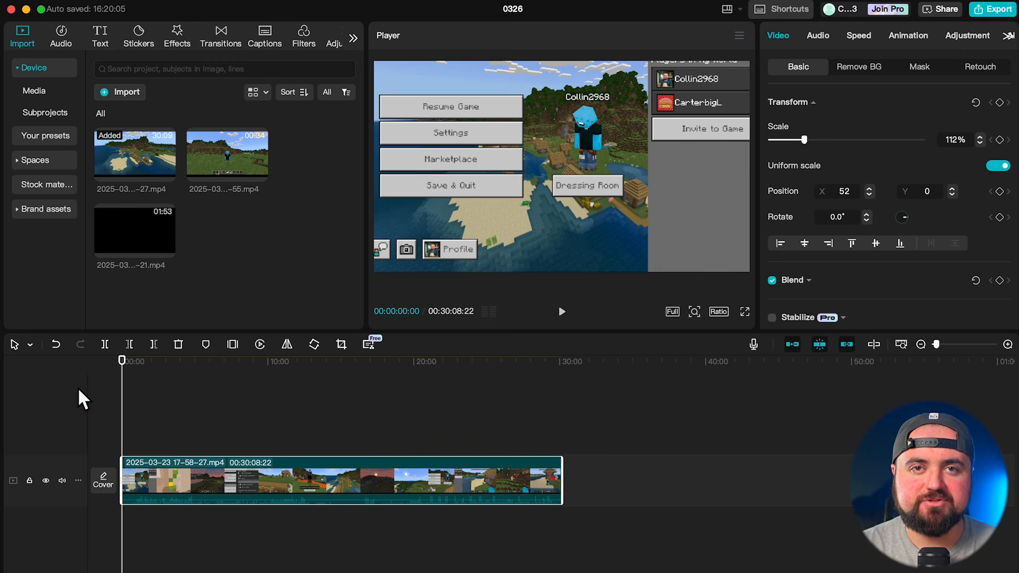
pyautogui.scroll(5, 140, 417)
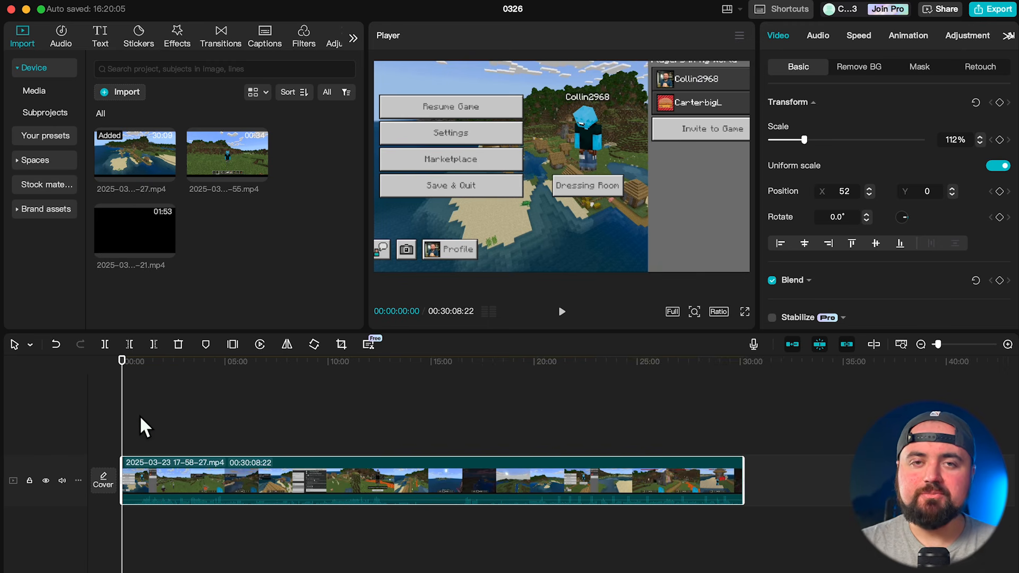
pyautogui.scroll(1, 143, 418)
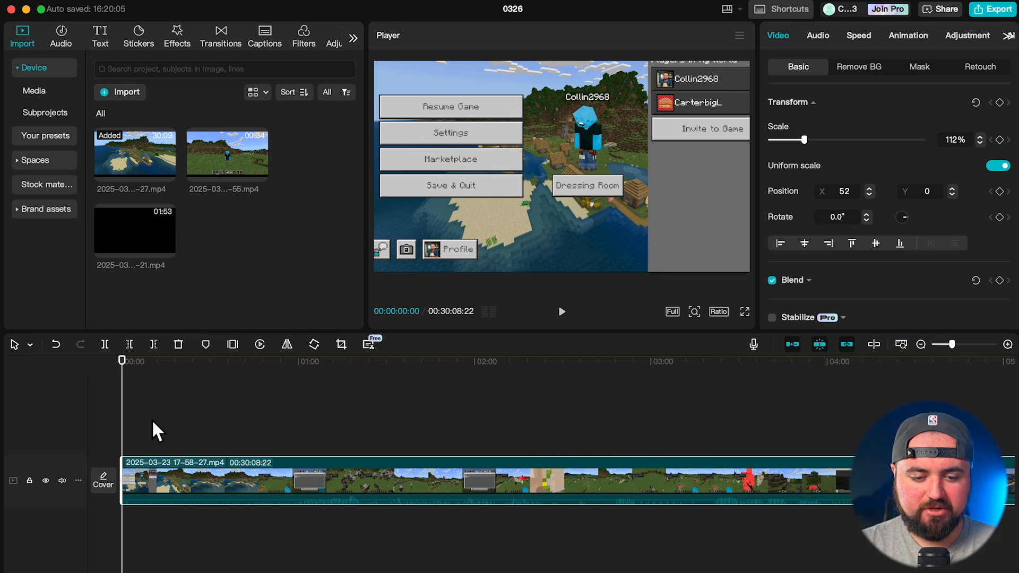
pyautogui.scroll(2, 152, 424)
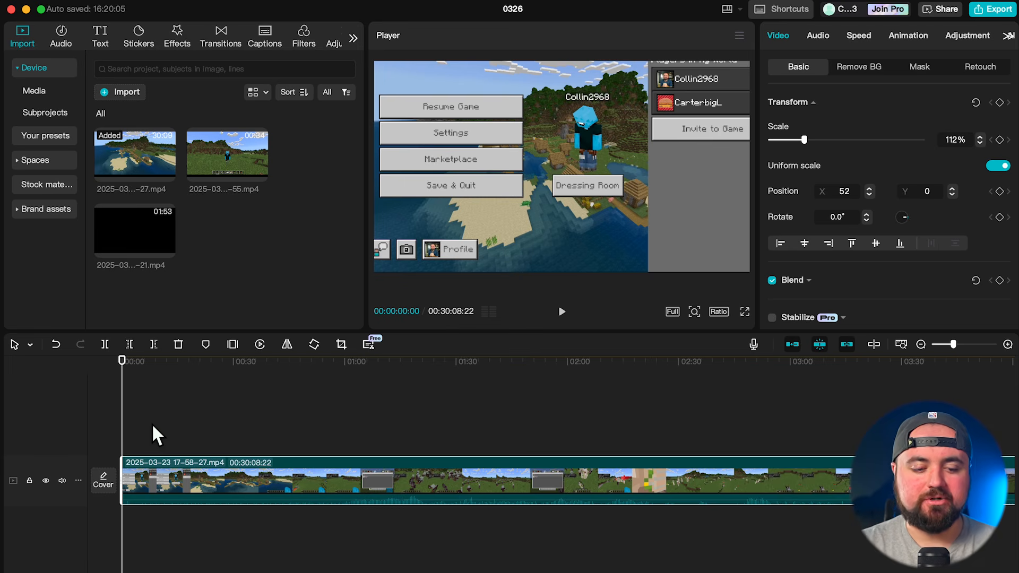
# - Trim about 18 seconds off the start of the gameplay clip, then undo the trim
pyautogui.scroll(2, 151, 423)
pyautogui.click(175, 444)
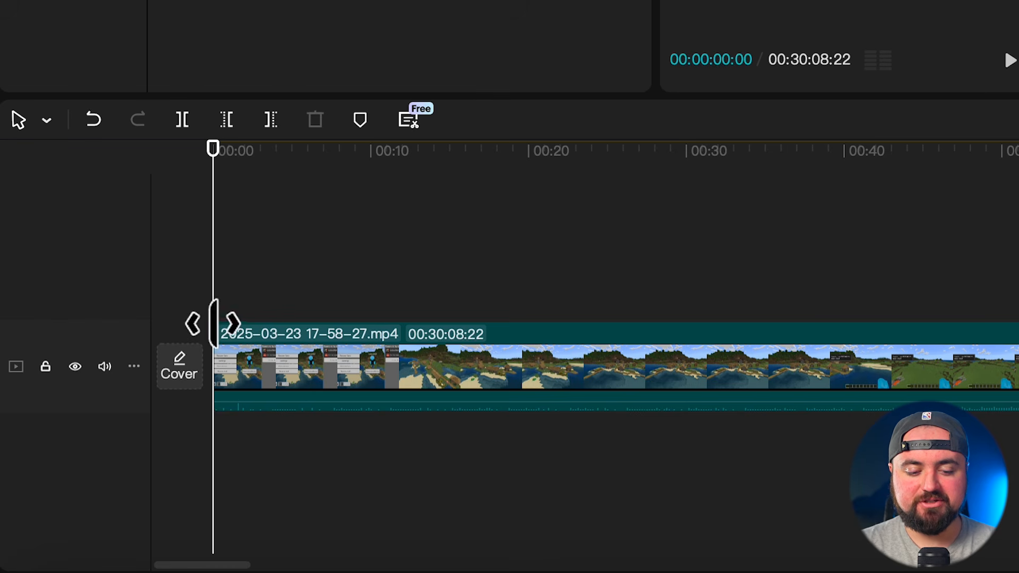
pyautogui.moveTo(216, 322); pyautogui.dragTo(455, 346)
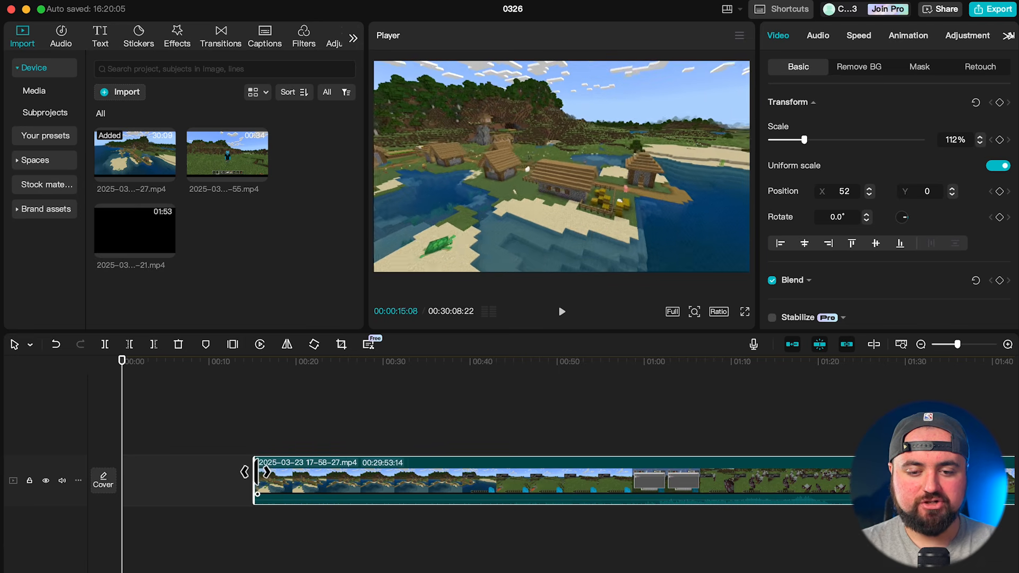
pyautogui.moveTo(256, 473); pyautogui.dragTo(278, 486)
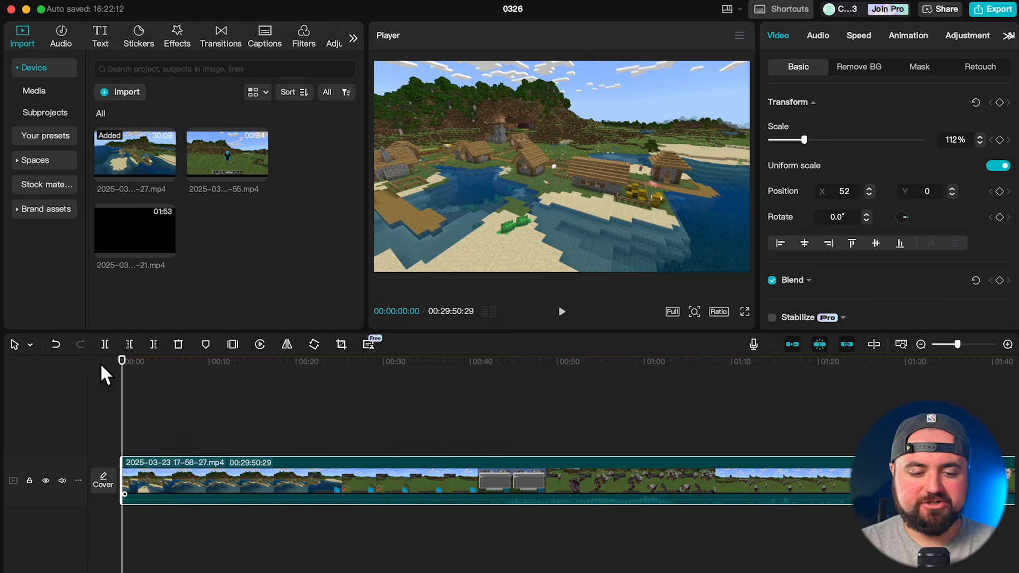
pyautogui.press('super+z')
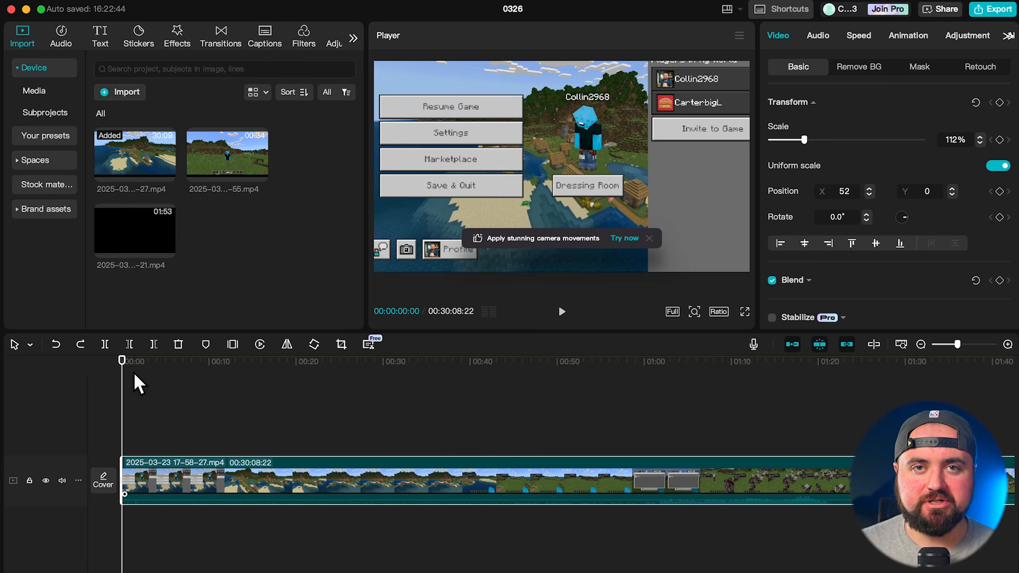
# - Split the gameplay clip at 00:00:16:26 and delete the segment before the cut
pyautogui.moveTo(123, 366); pyautogui.dragTo(269, 381)
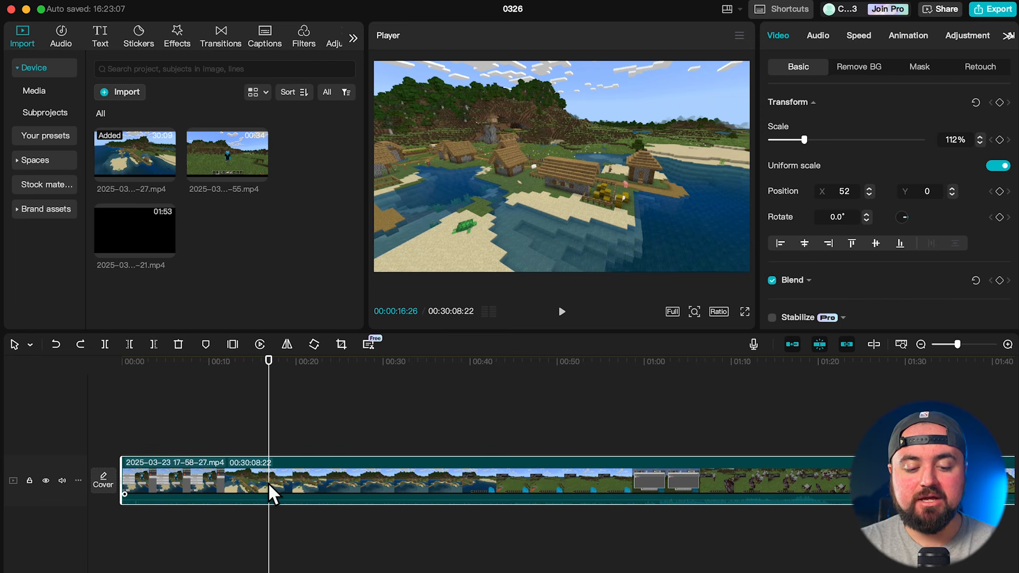
pyautogui.press('super+b')
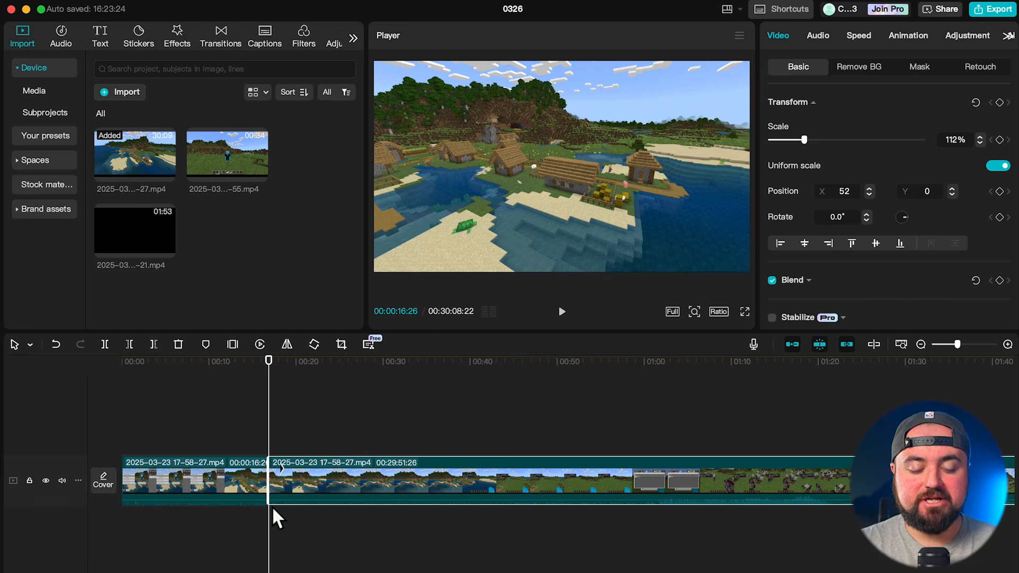
pyautogui.click(191, 473)
pyautogui.moveTo(269, 374); pyautogui.dragTo(216, 385)
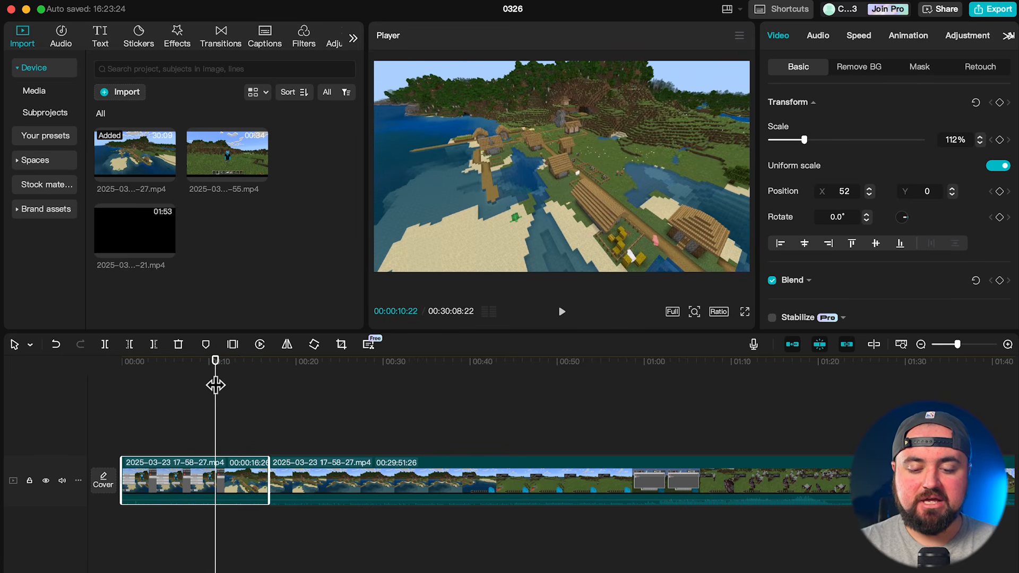
pyautogui.press('Delete')
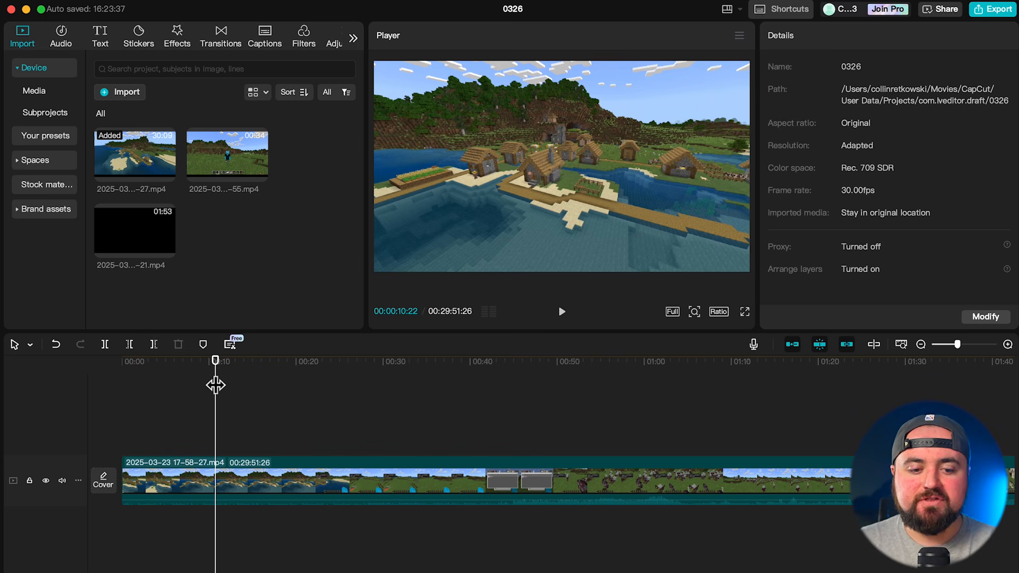
# - Look over the timeline cursor modes, keeping Select, and review the Timeline keyboard shortcuts without changing them
pyautogui.click(30, 345)
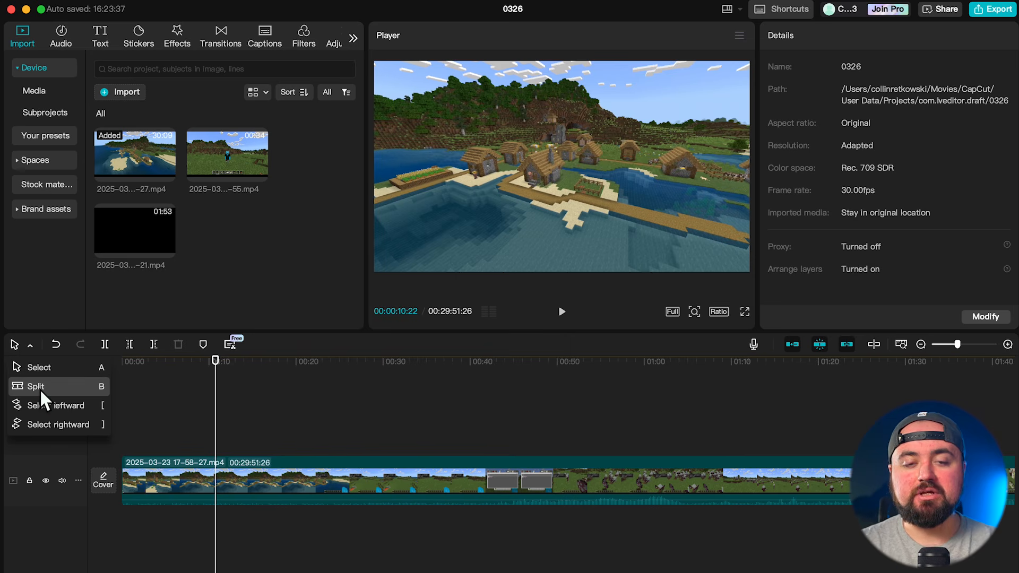
pyautogui.click(35, 368)
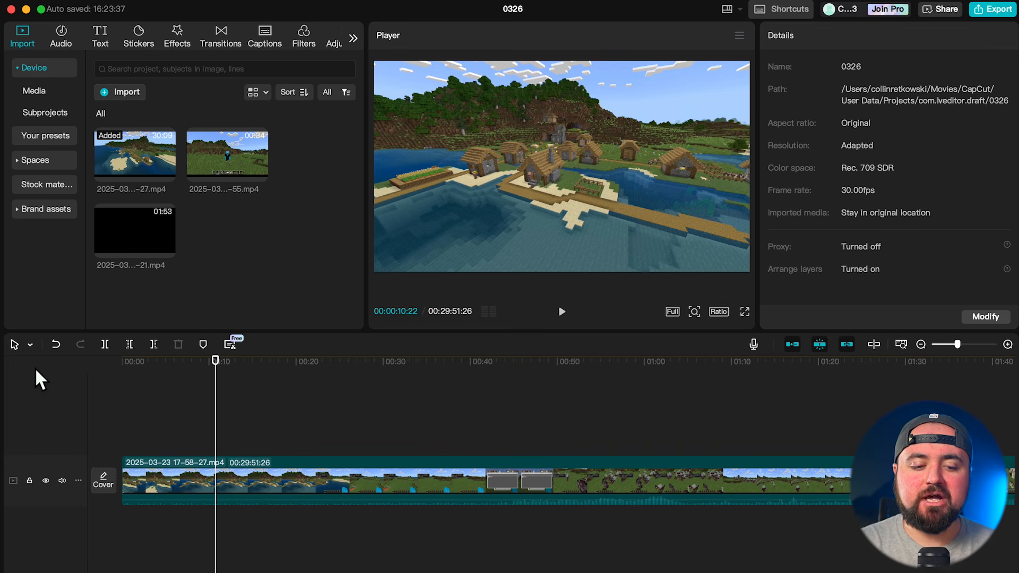
pyautogui.click(774, 10)
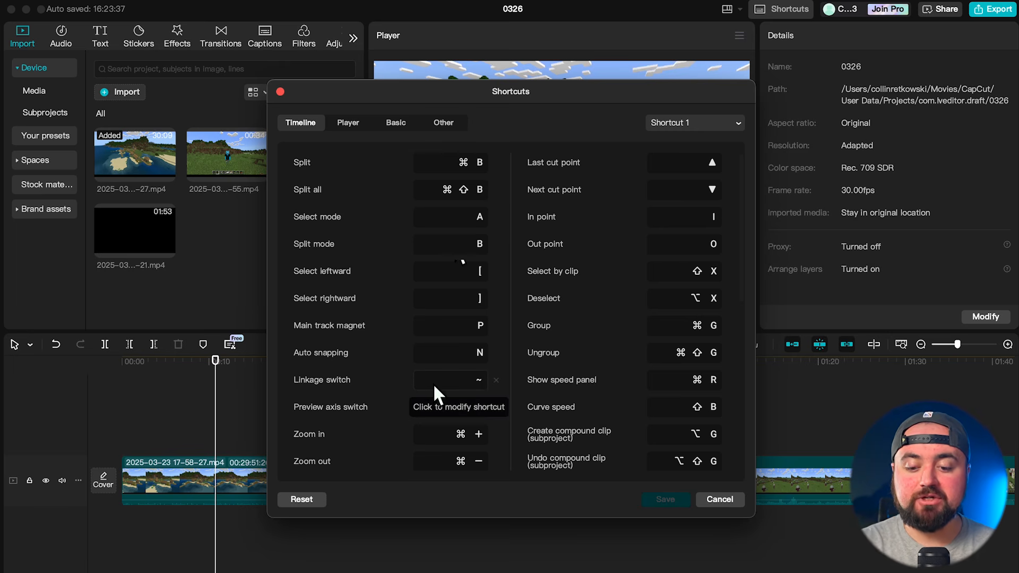
pyautogui.click(709, 499)
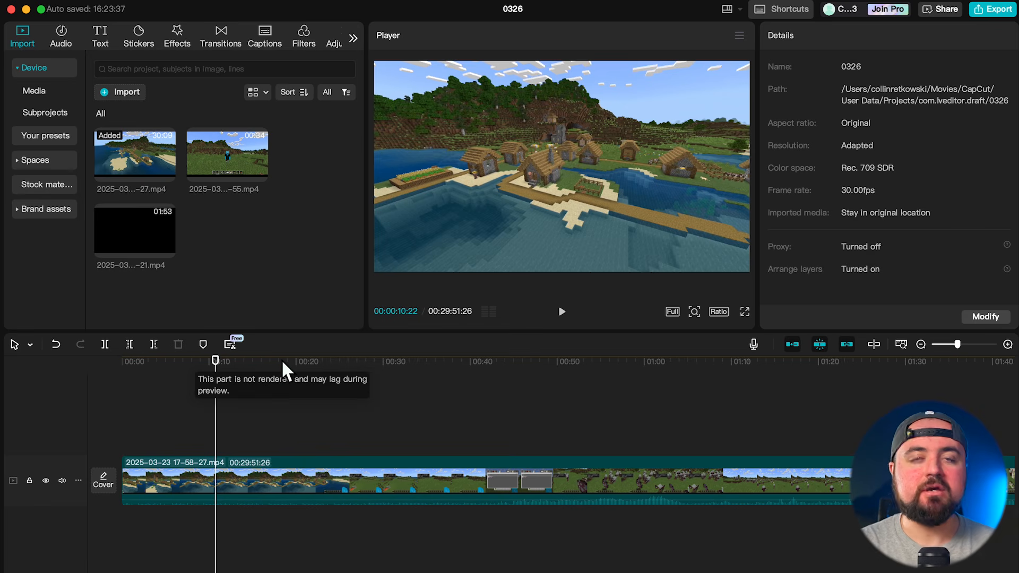
# - Split the gameplay clip at about 6 seconds and again at 00:01:22:13
pyautogui.moveTo(156, 366); pyautogui.dragTo(176, 378)
pyautogui.press('super+b')
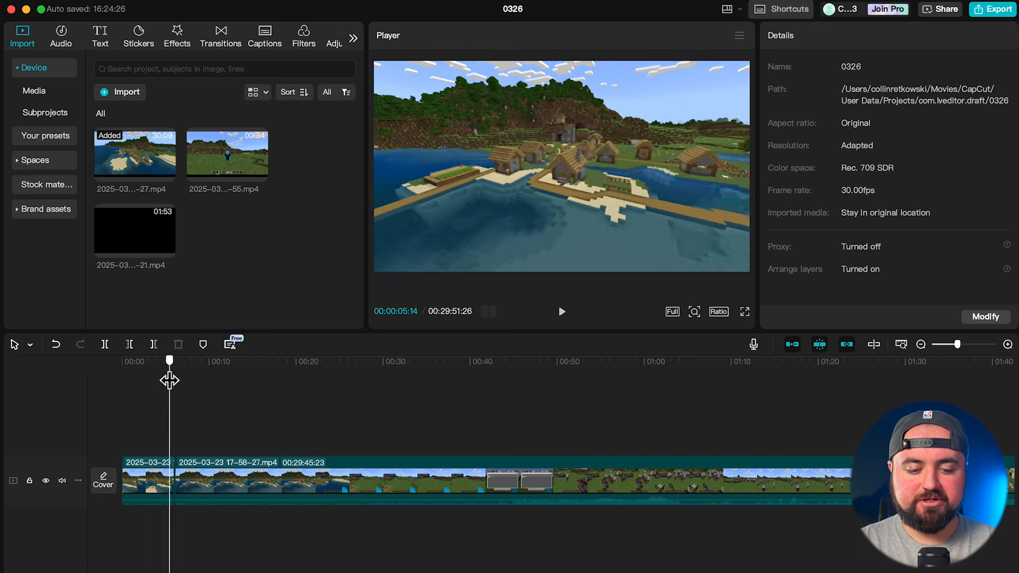
pyautogui.moveTo(174, 381); pyautogui.dragTo(417, 399)
pyautogui.scroll(-3, 417, 399)
pyautogui.moveTo(322, 359); pyautogui.dragTo(574, 370)
pyautogui.press('super+b')
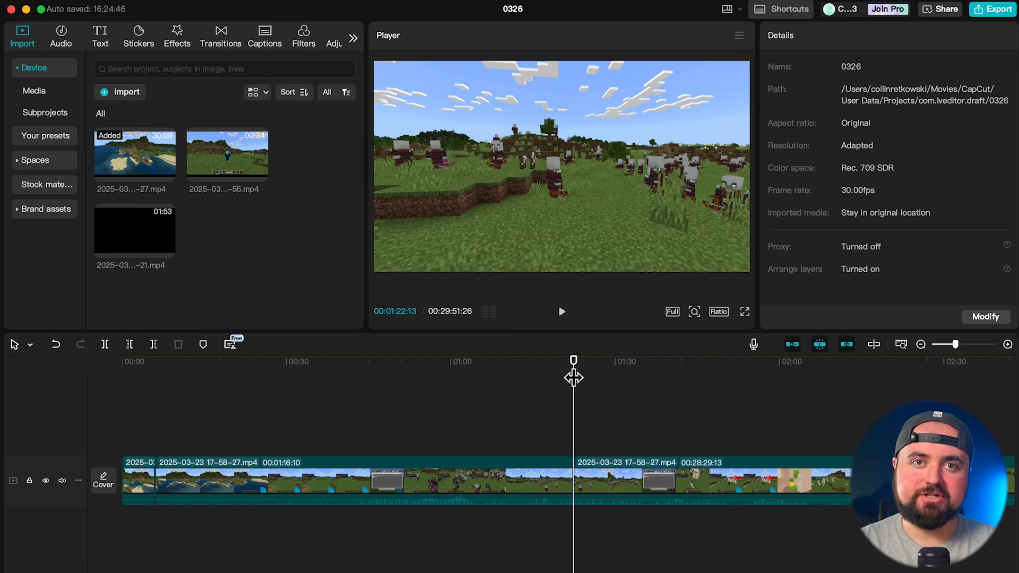
# - Delete the middle gameplay segment between the two cuts
pyautogui.click(621, 484)
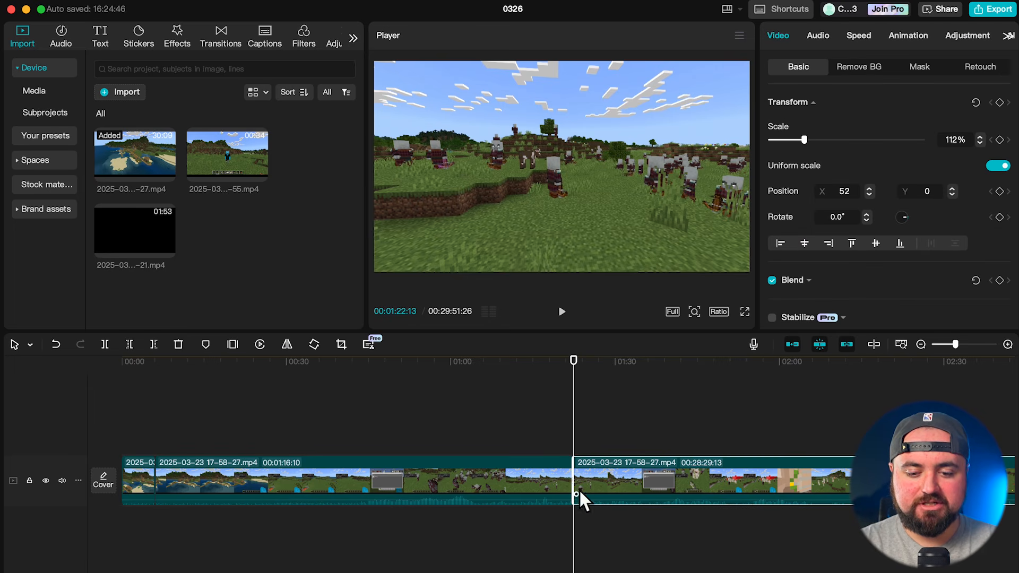
pyautogui.click(472, 481)
pyautogui.moveTo(573, 370); pyautogui.dragTo(545, 380)
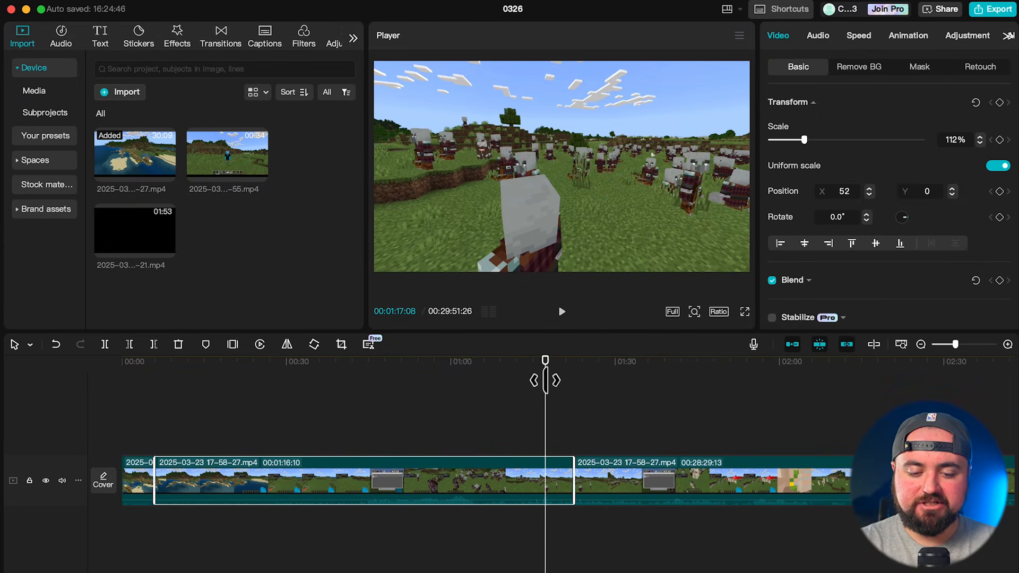
pyautogui.press('Delete')
# - Play the edit from the start, split the second segment at 00:00:10:29 and move the playhead to 00:00:27:06
pyautogui.moveTo(170, 363); pyautogui.dragTo(119, 372)
pyautogui.press('space')
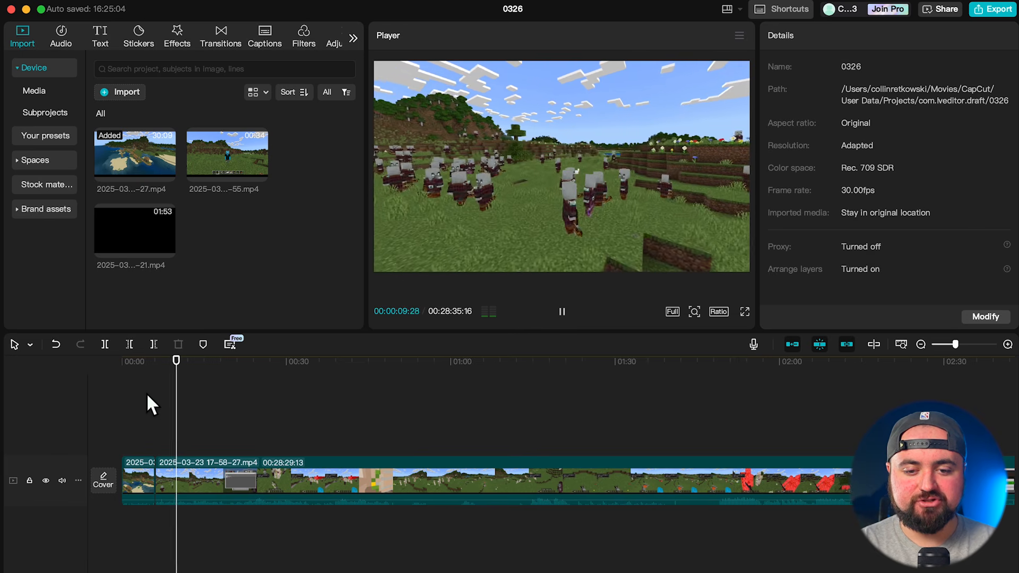
pyautogui.click(182, 366)
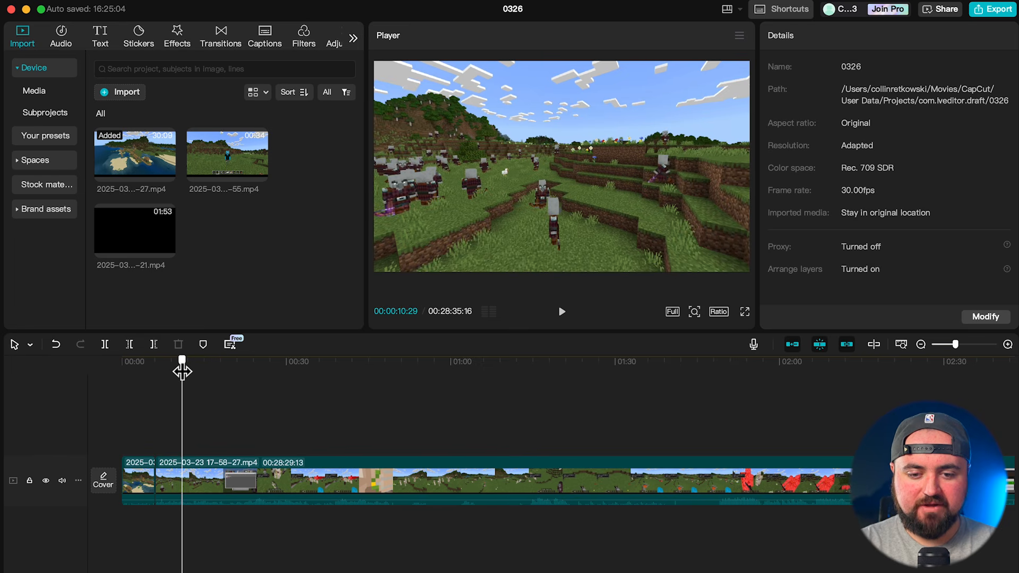
pyautogui.press('super+b')
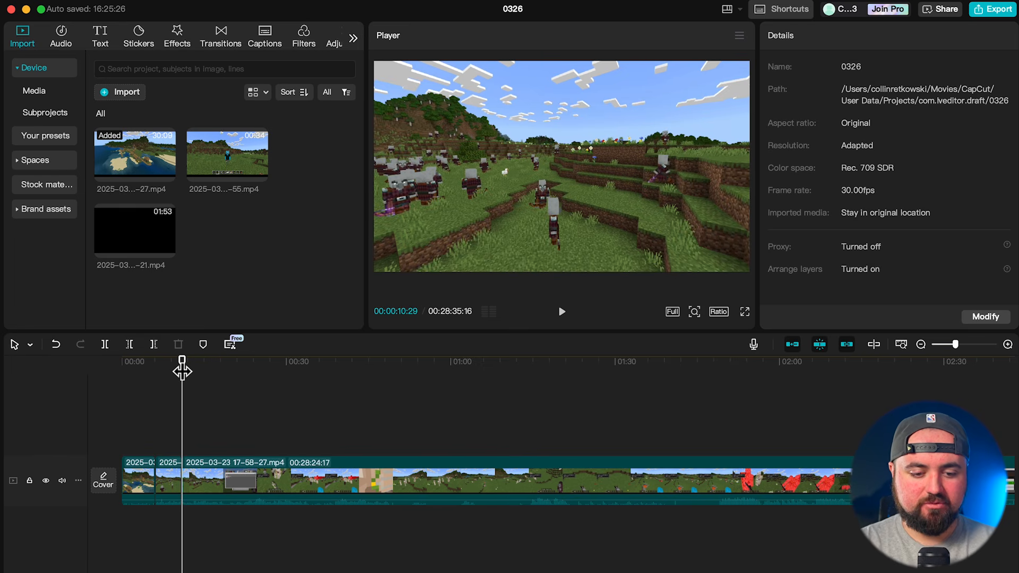
pyautogui.moveTo(197, 371); pyautogui.dragTo(271, 383)
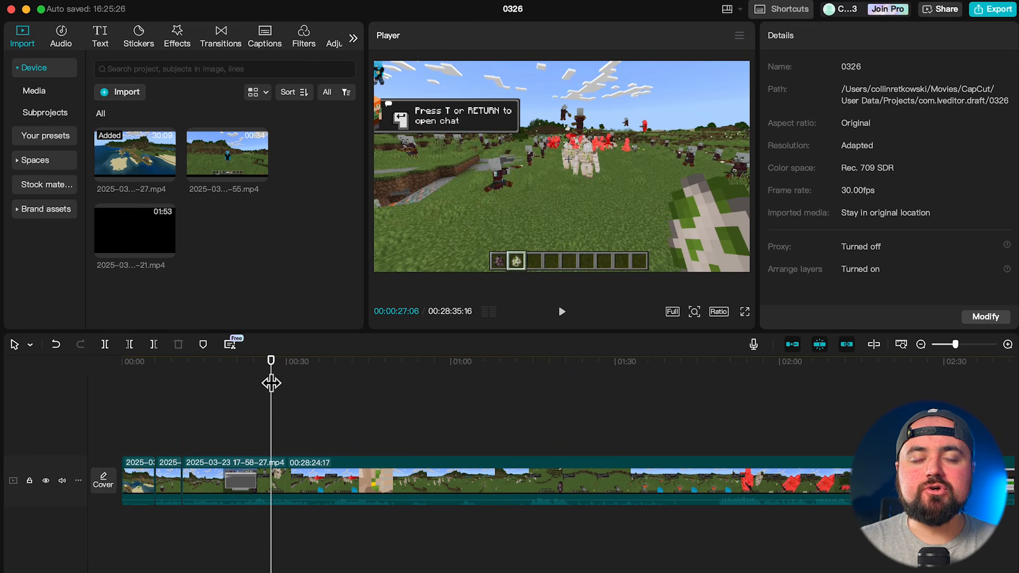
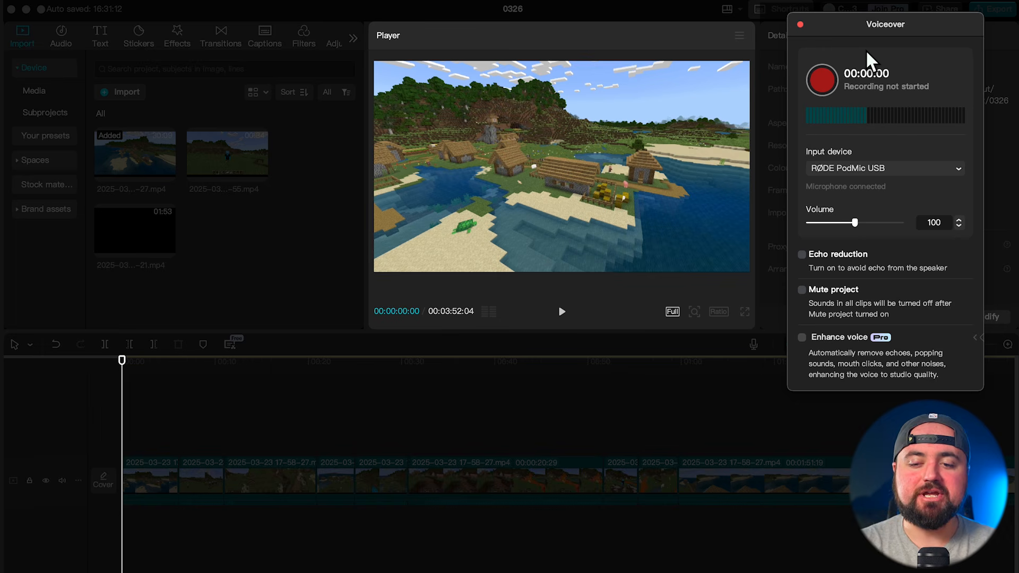
pyautogui.click(799, 24)
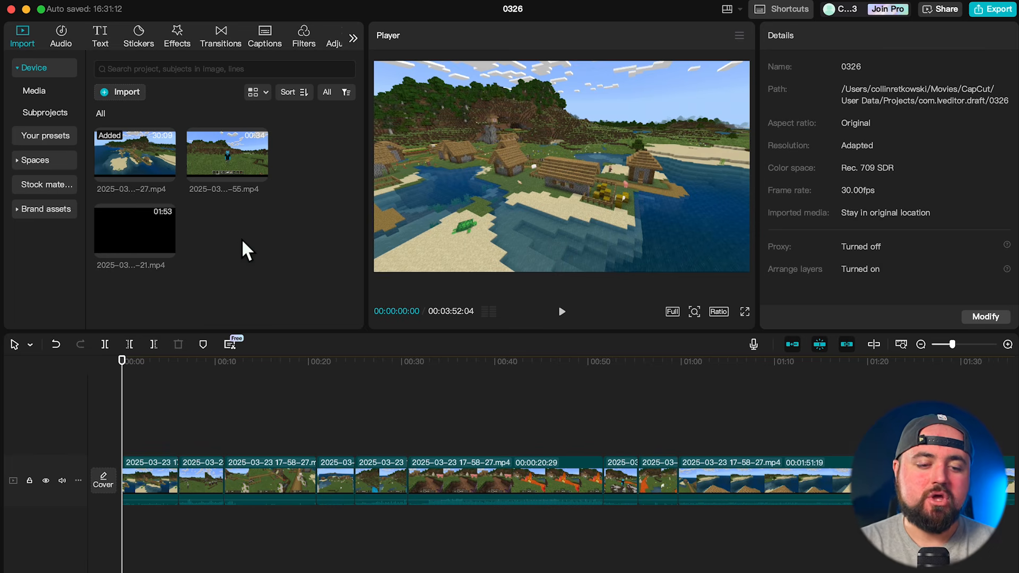
pyautogui.moveTo(121, 253)
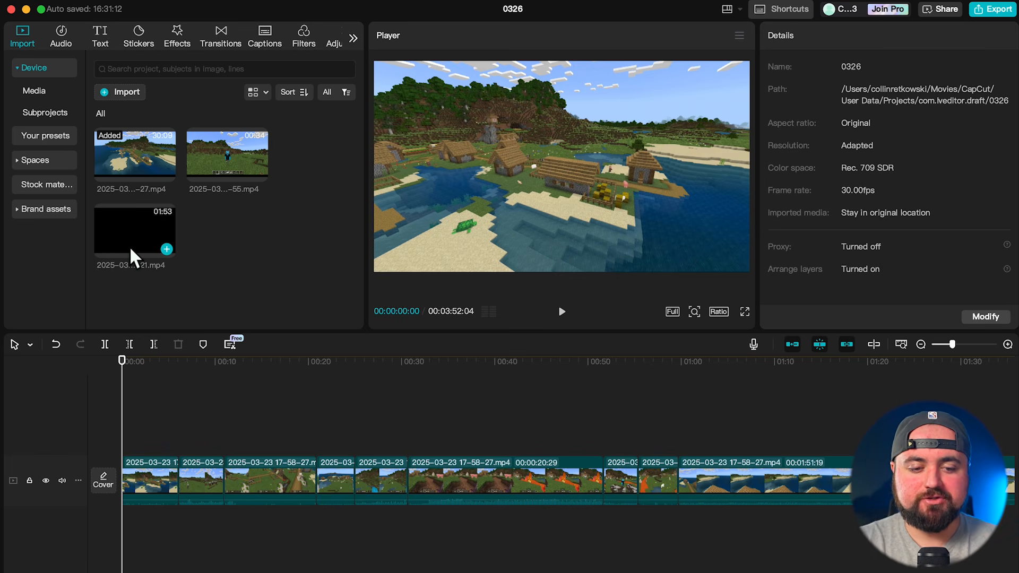
pyautogui.click(144, 247)
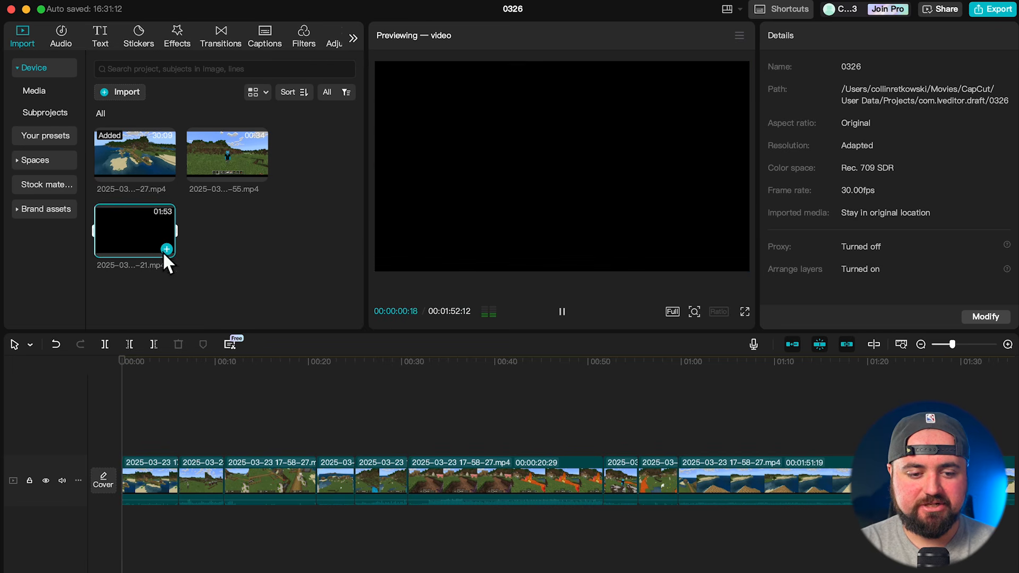
pyautogui.click(561, 312)
pyautogui.moveTo(138, 233)
pyautogui.moveTo(133, 233); pyautogui.dragTo(113, 429)
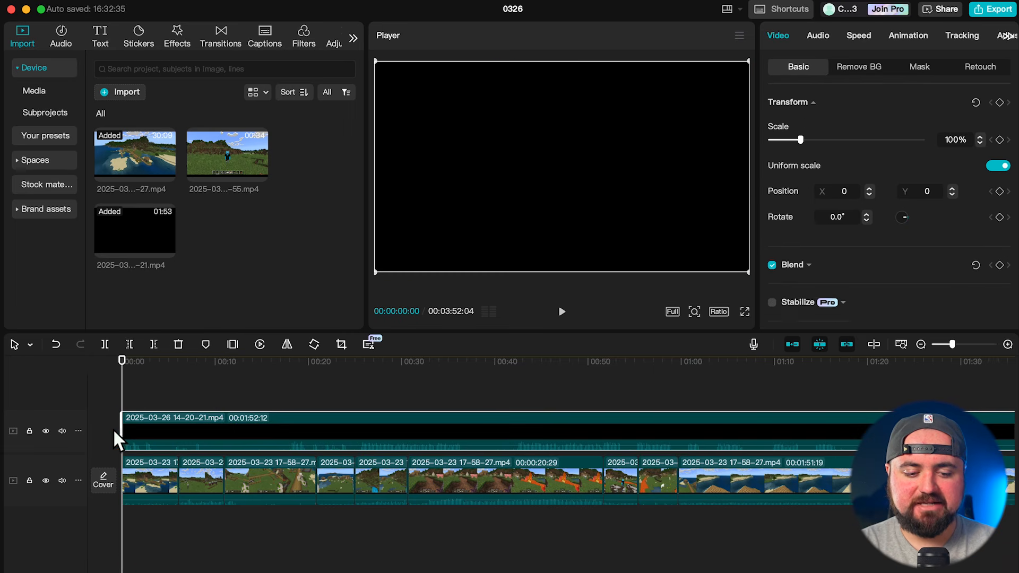
pyautogui.rightClick(173, 438)
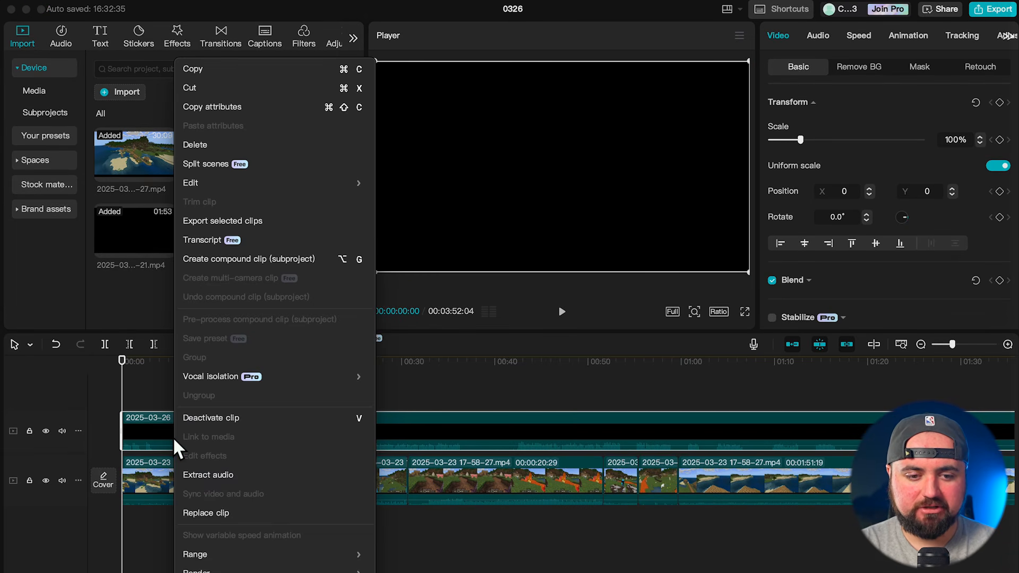
pyautogui.click(208, 476)
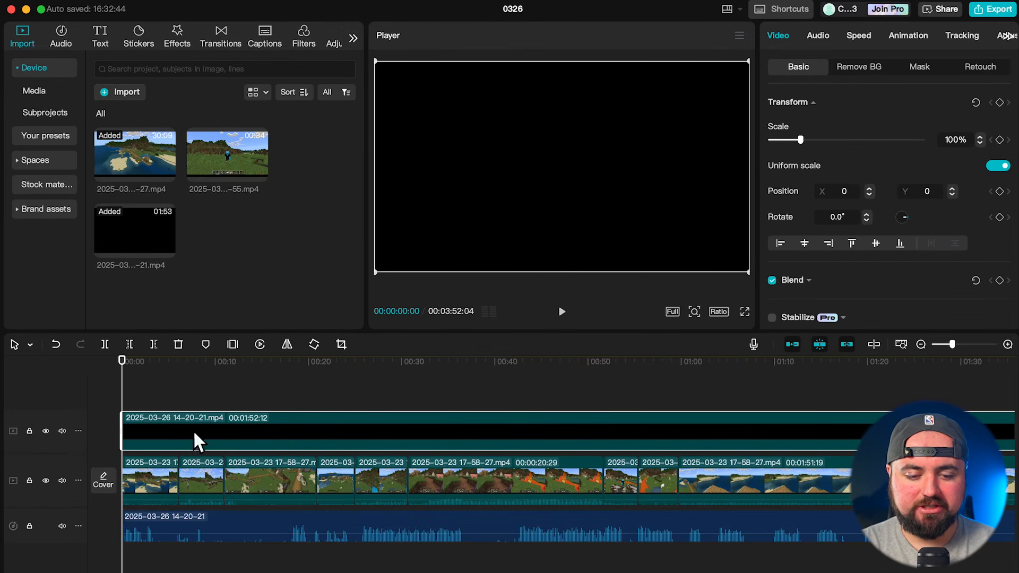
pyautogui.press('Delete')
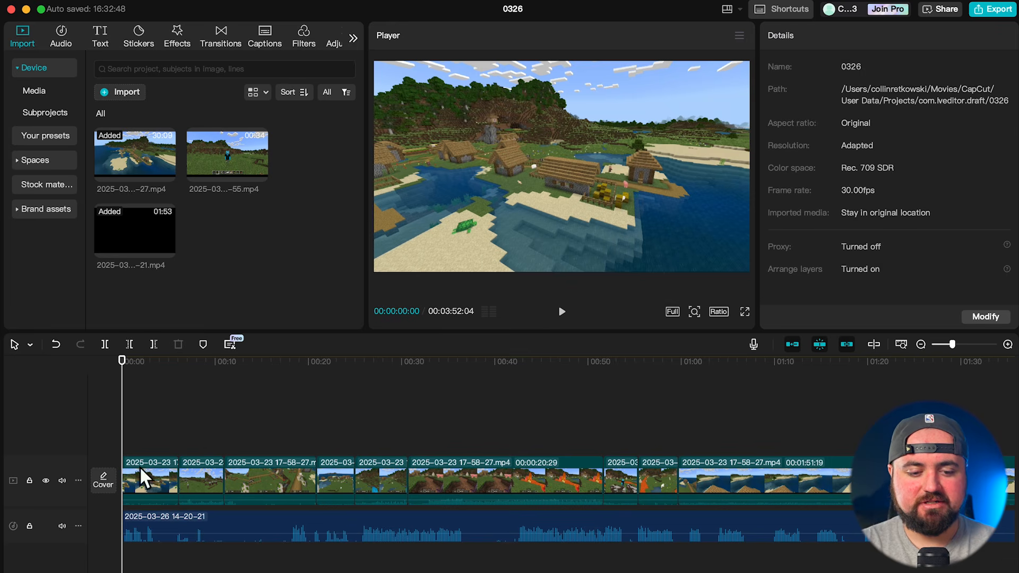
# - Split the extracted voiceover audio at 00:00:42:14, where the speech resumes after the pause
pyautogui.click(158, 525)
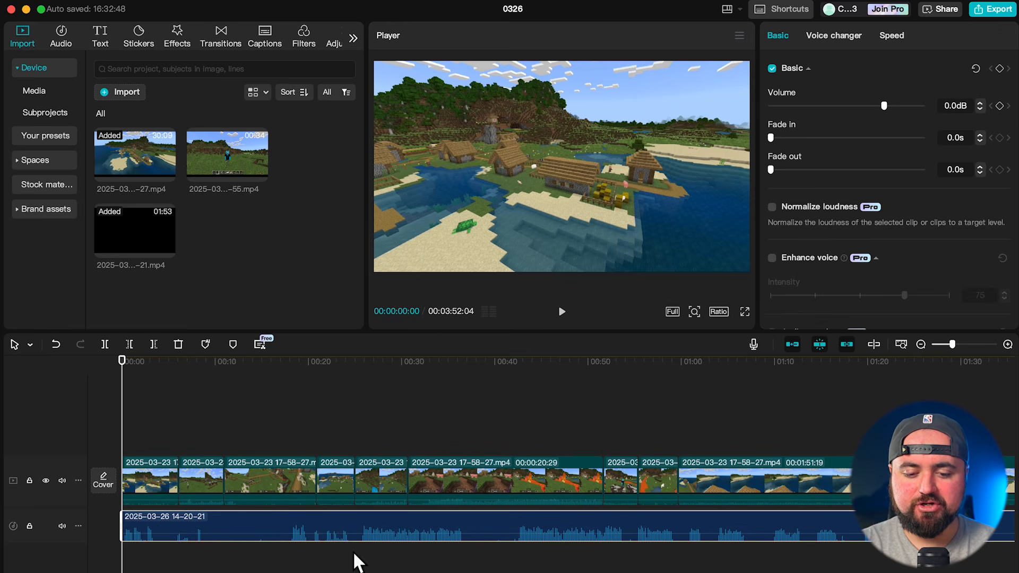
pyautogui.scroll(2, 297, 536)
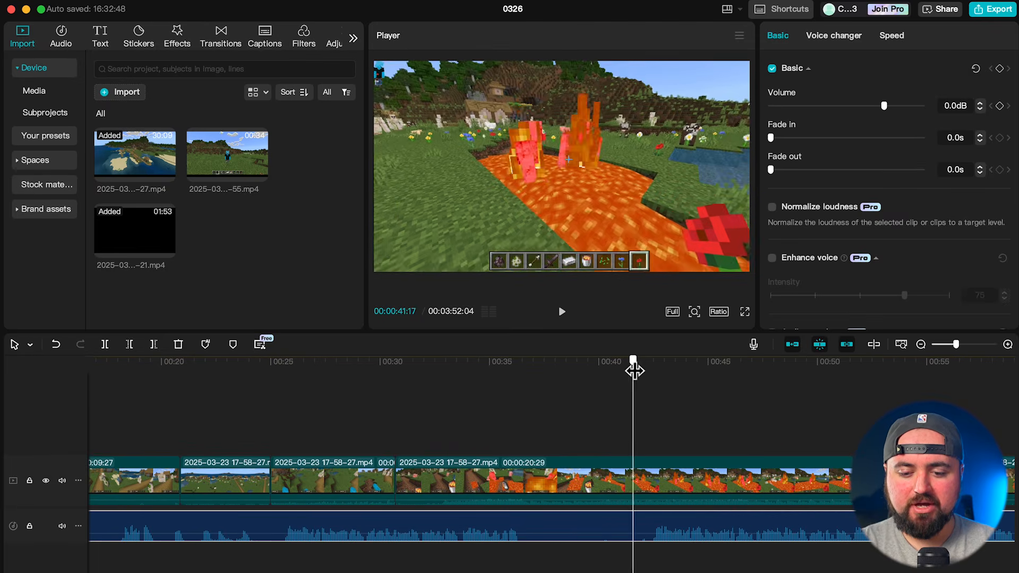
pyautogui.moveTo(633, 372); pyautogui.dragTo(652, 379)
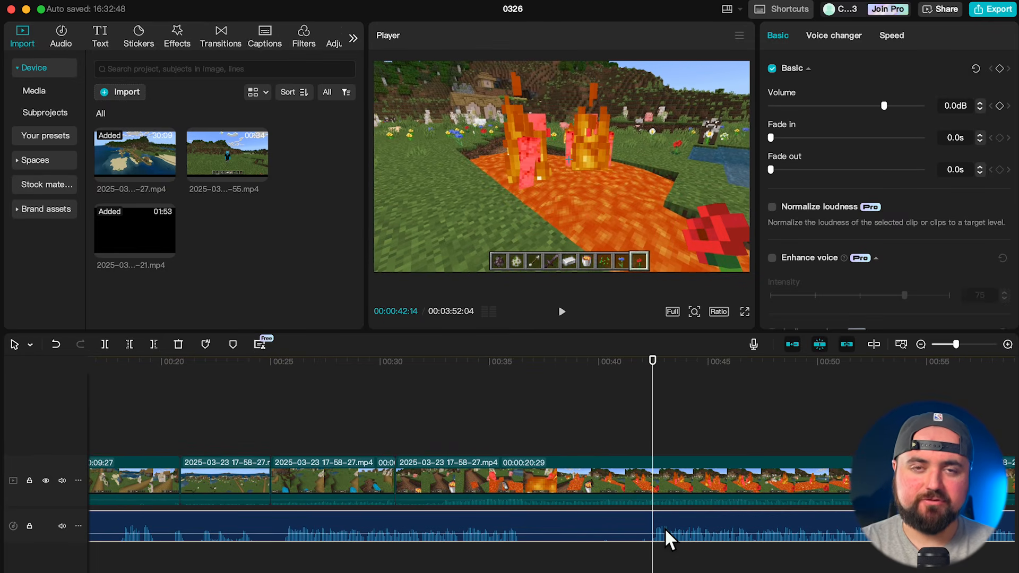
pyautogui.press('super+b')
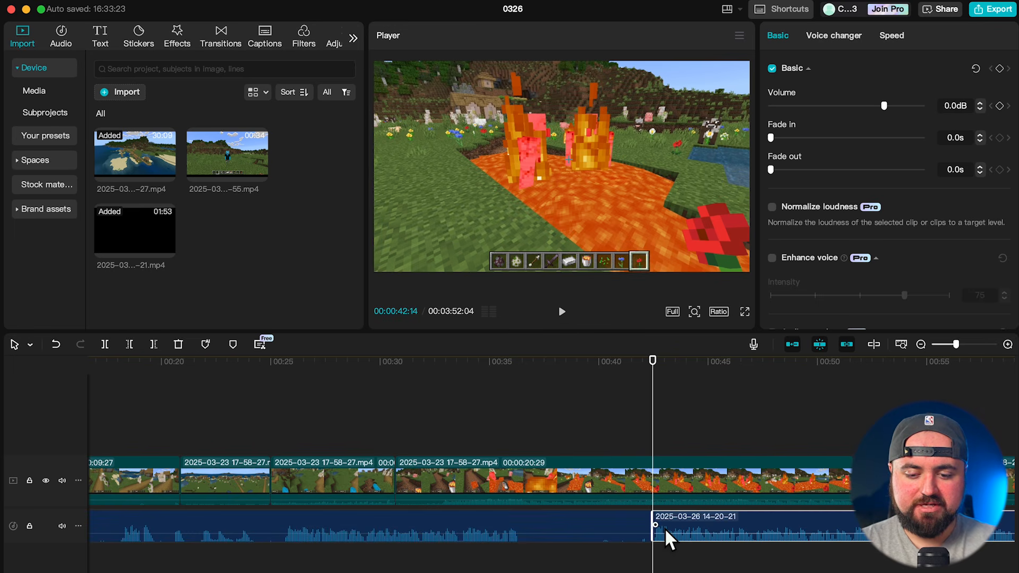
# - Delete the voiceover audio before the cut and move the remaining piece to the start of the timeline
pyautogui.click(609, 524)
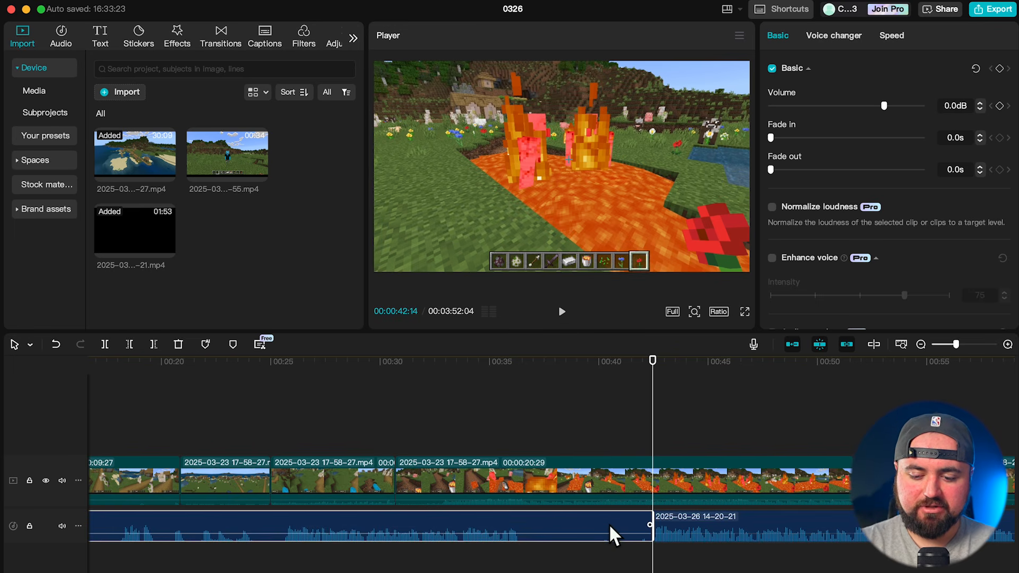
pyautogui.press('Delete')
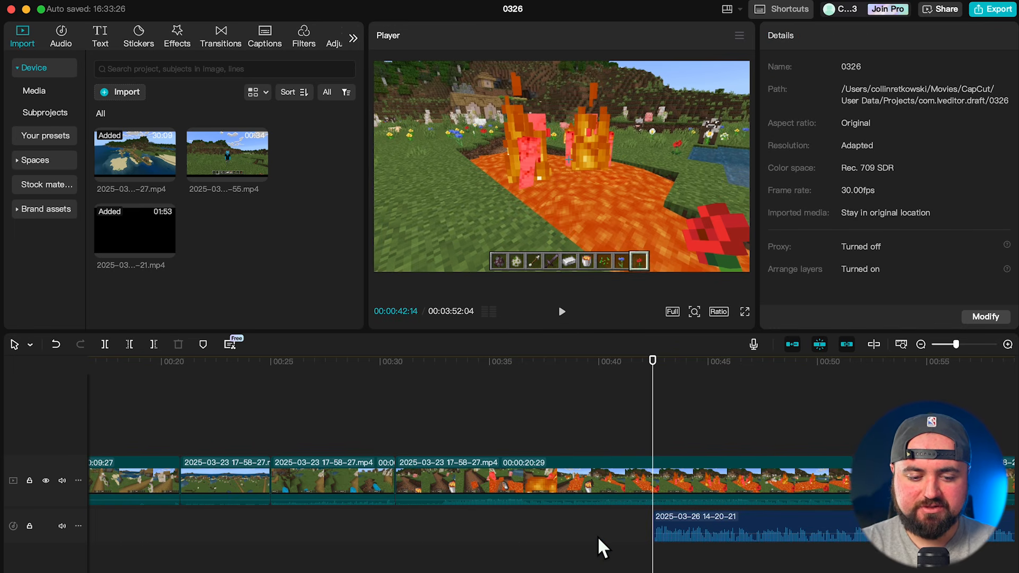
pyautogui.press('super+minus')
pyautogui.moveTo(634, 523); pyautogui.dragTo(209, 527)
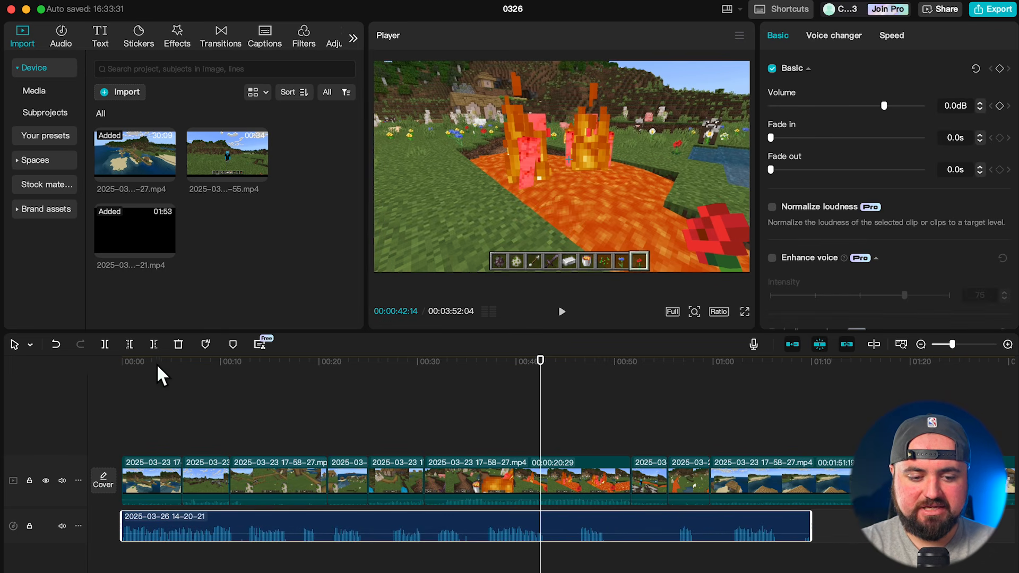
# - Play the voiceover from the start and trim the end of the first gameplay clip back to 00:00:02:24
pyautogui.moveTo(157, 364); pyautogui.dragTo(71, 357)
pyautogui.scroll(4, 149, 420)
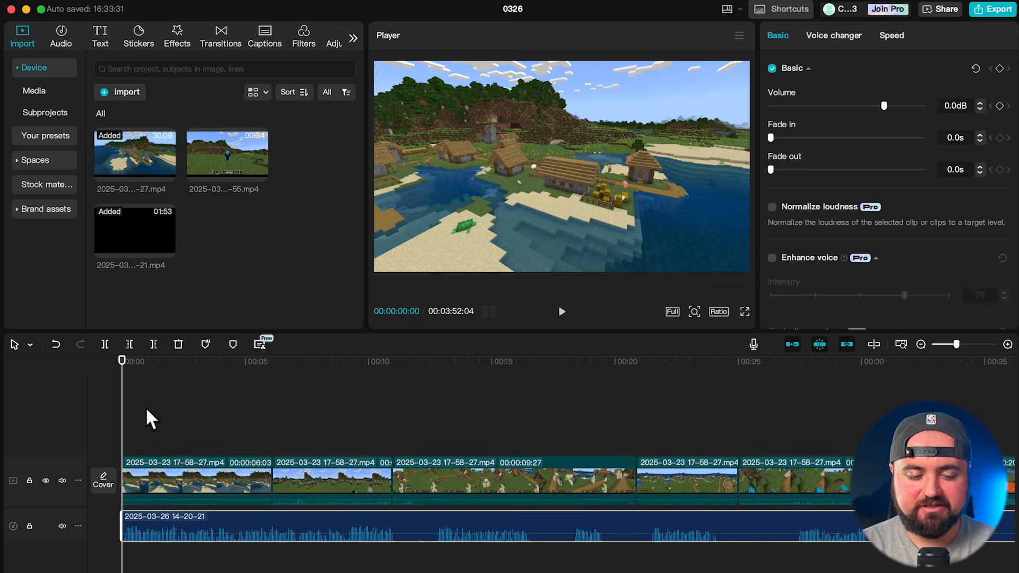
pyautogui.press('space')
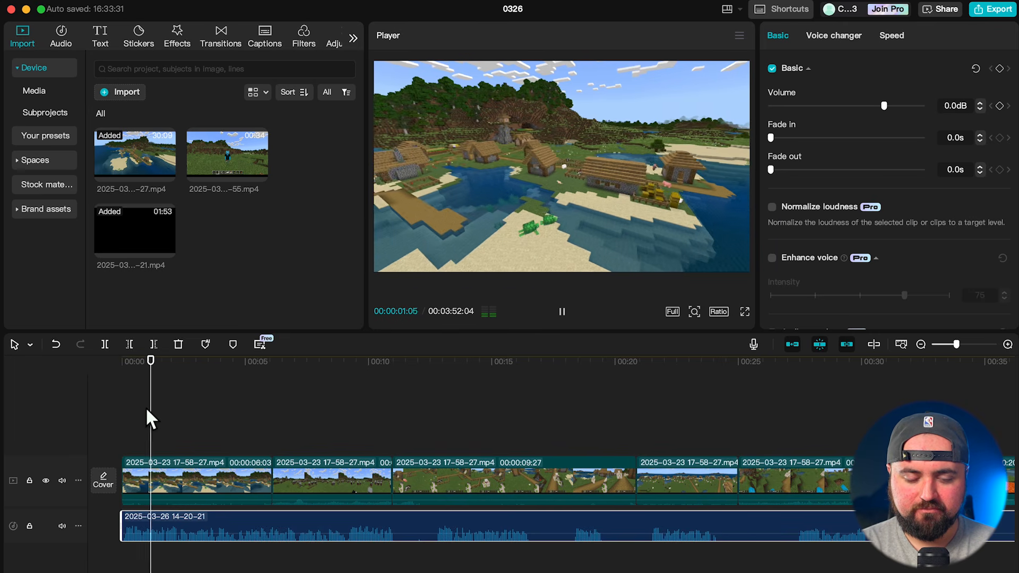
pyautogui.press('space')
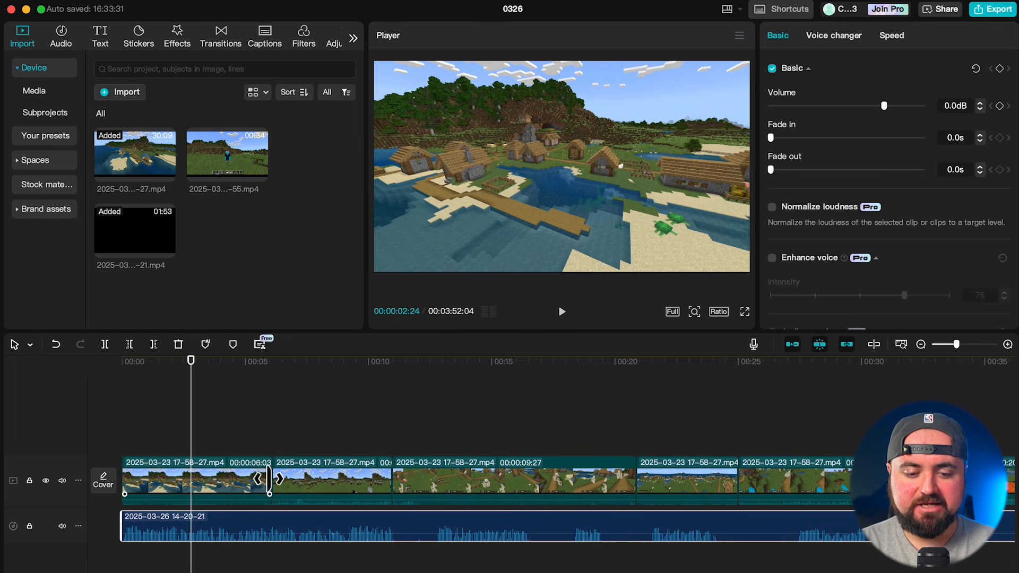
pyautogui.click(265, 480)
pyautogui.moveTo(270, 480); pyautogui.dragTo(190, 485)
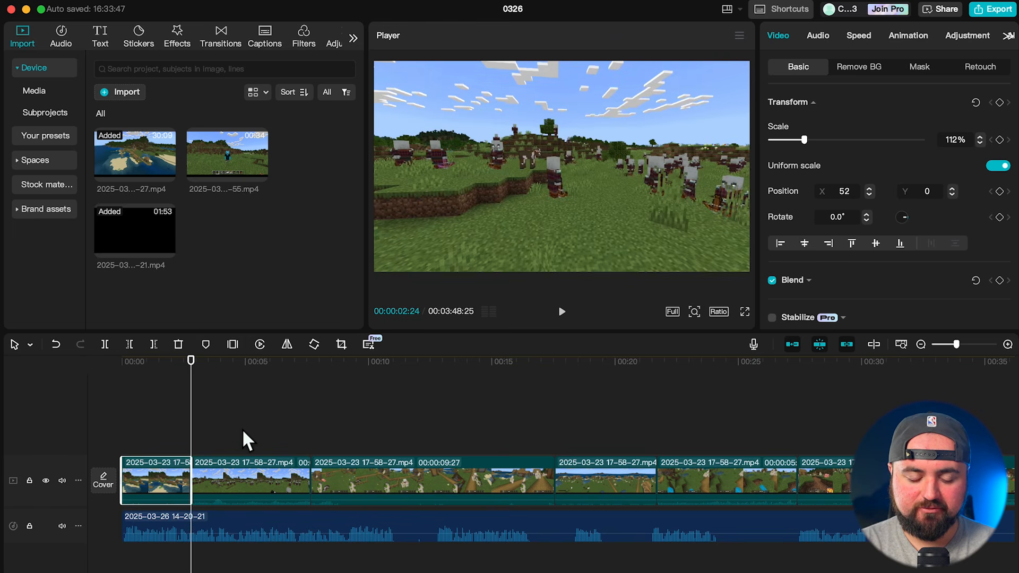
# - Play on to 00:00:06:08, split the second gameplay clip there and delete the part after the cut
pyautogui.press('space')
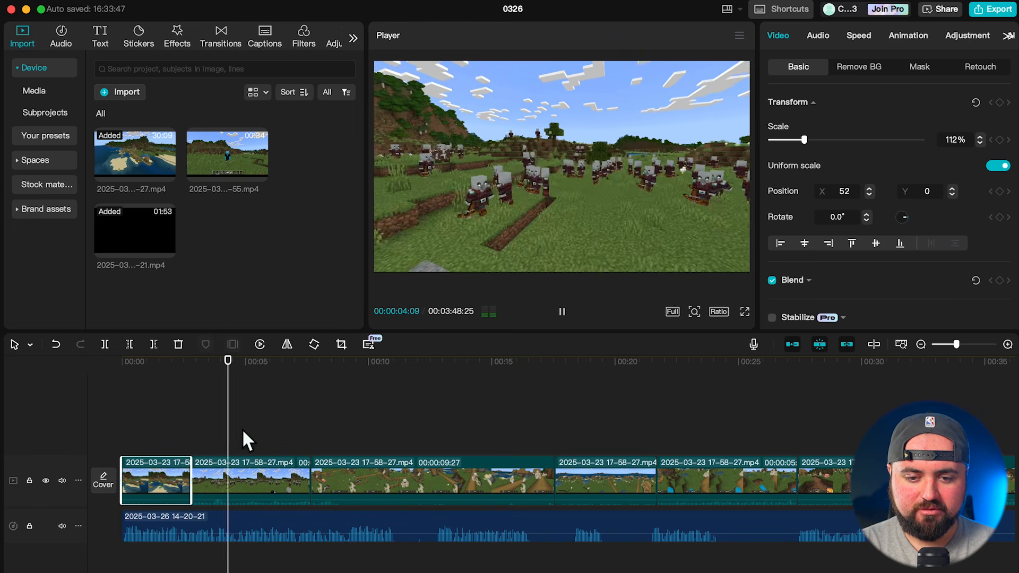
pyautogui.press('space')
pyautogui.click(276, 479)
pyautogui.press('super+b')
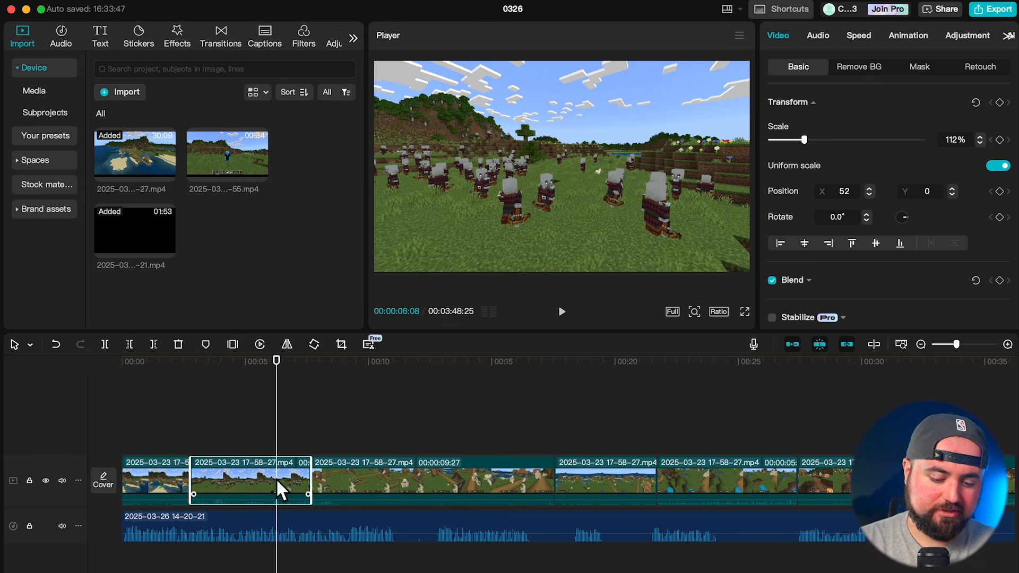
pyautogui.press('Delete')
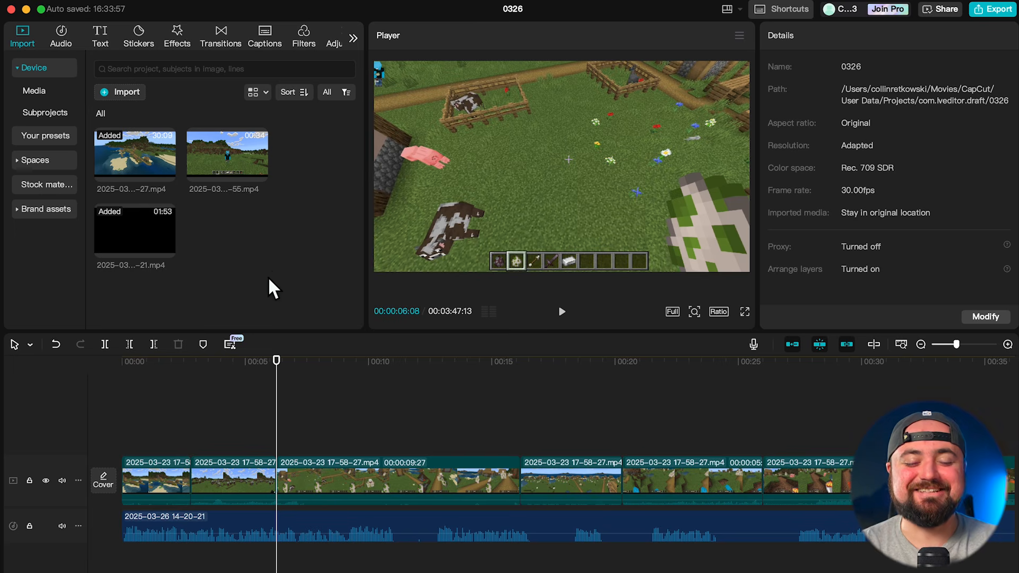
pyautogui.click(210, 163)
pyautogui.press('space')
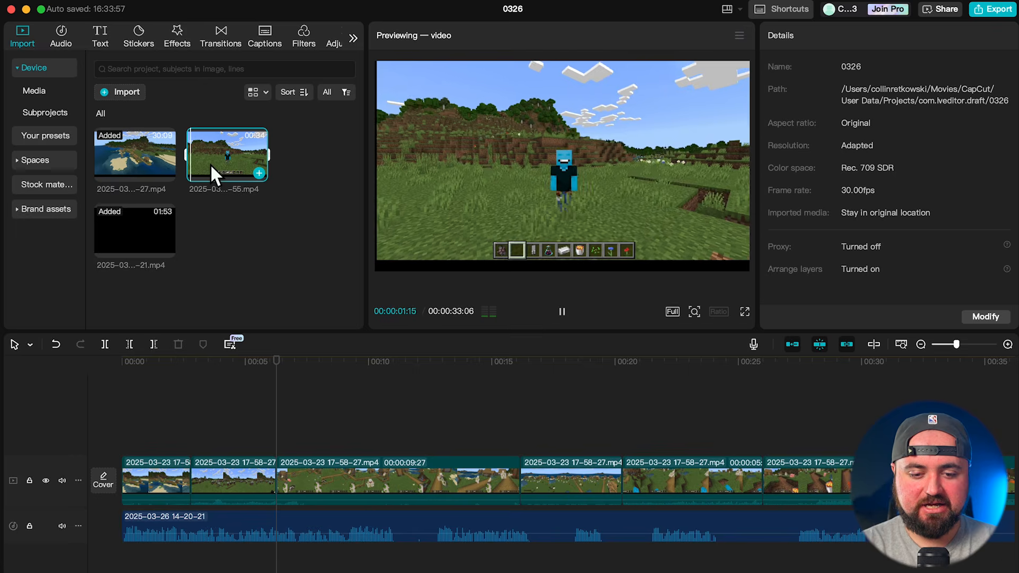
pyautogui.moveTo(218, 162); pyautogui.dragTo(279, 476)
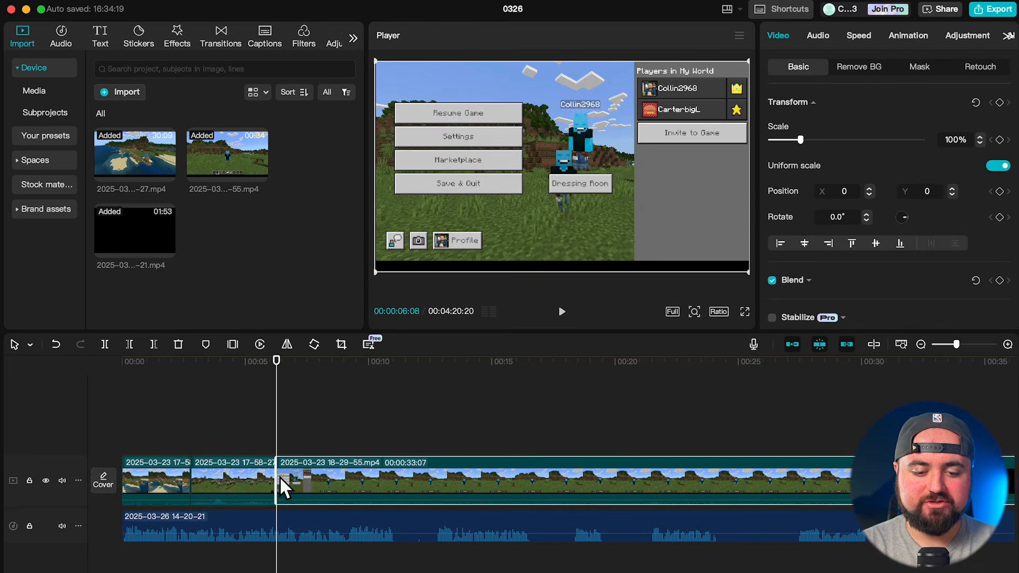
# - Split the inserted 18-29-55 clip at 00:00:20:29 and delete the part before the cut
pyautogui.moveTo(278, 373); pyautogui.dragTo(640, 418)
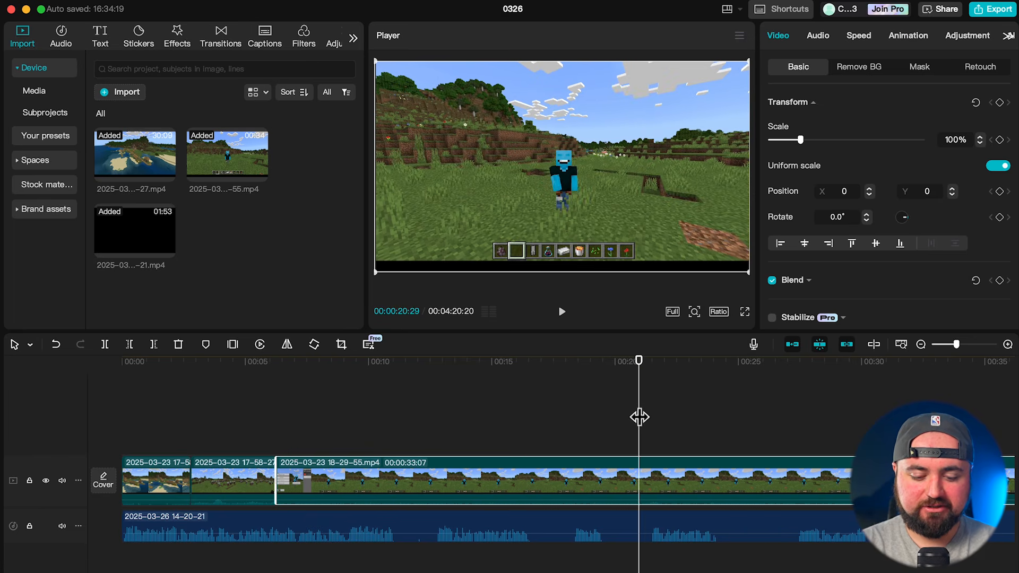
pyautogui.press('super+b')
pyautogui.click(565, 479)
pyautogui.press('Delete')
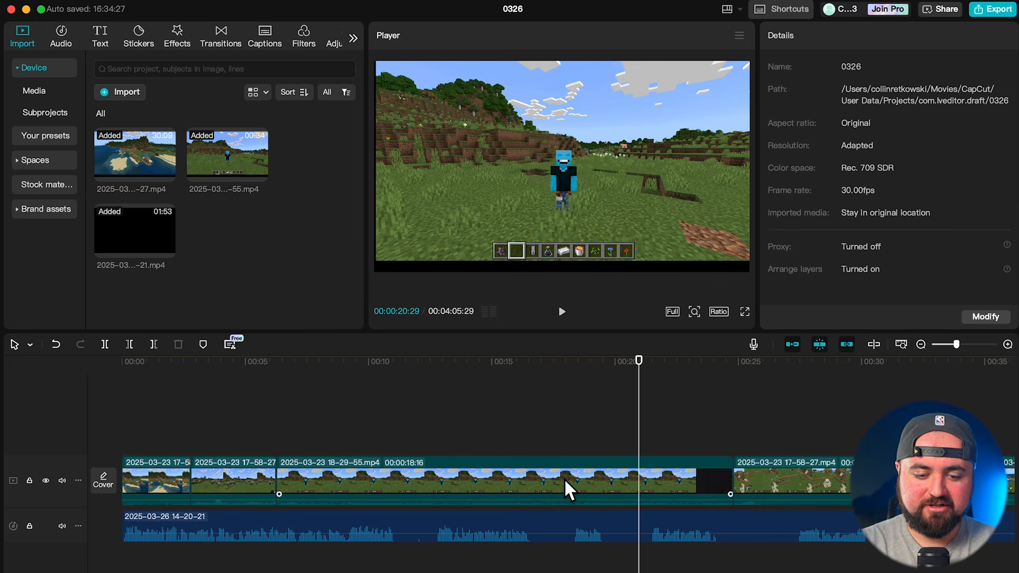
# - Play the edit from the start, split the 18-29-55 clip at 00:00:11:04 and delete the part after the cut
pyautogui.click(263, 361)
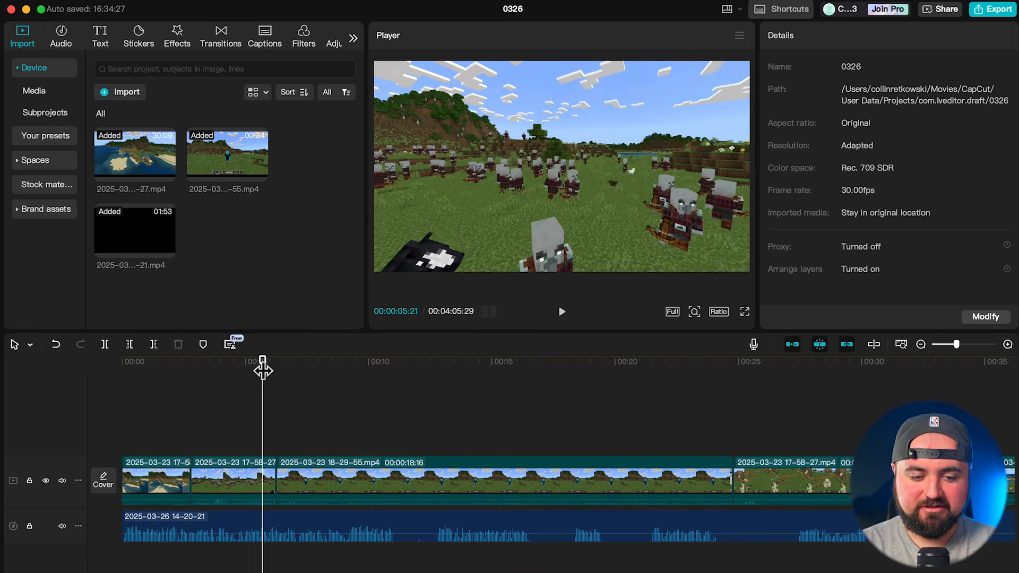
pyautogui.moveTo(263, 361); pyautogui.dragTo(101, 362)
pyautogui.press('space')
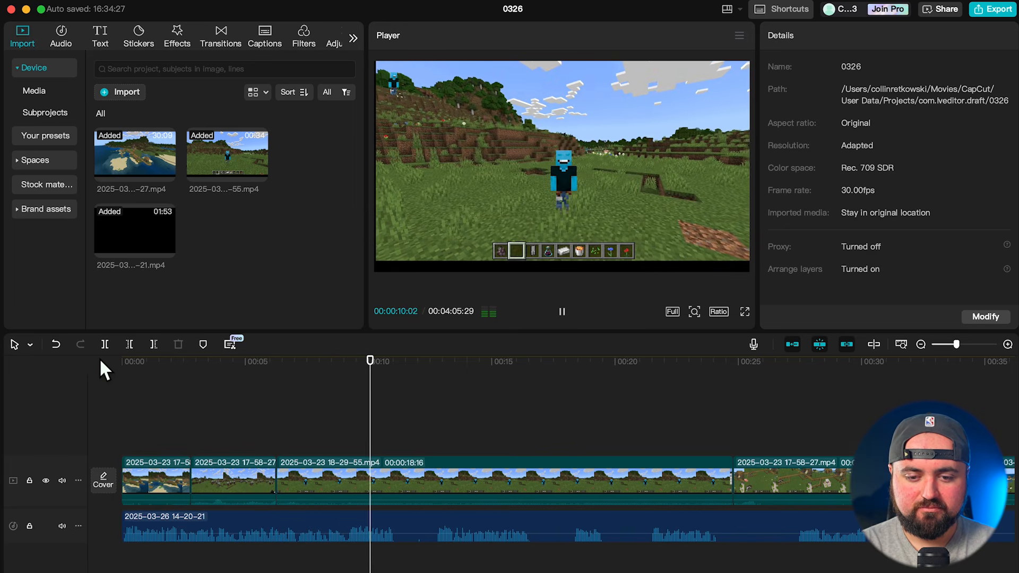
pyautogui.click(409, 487)
pyautogui.press('super+b')
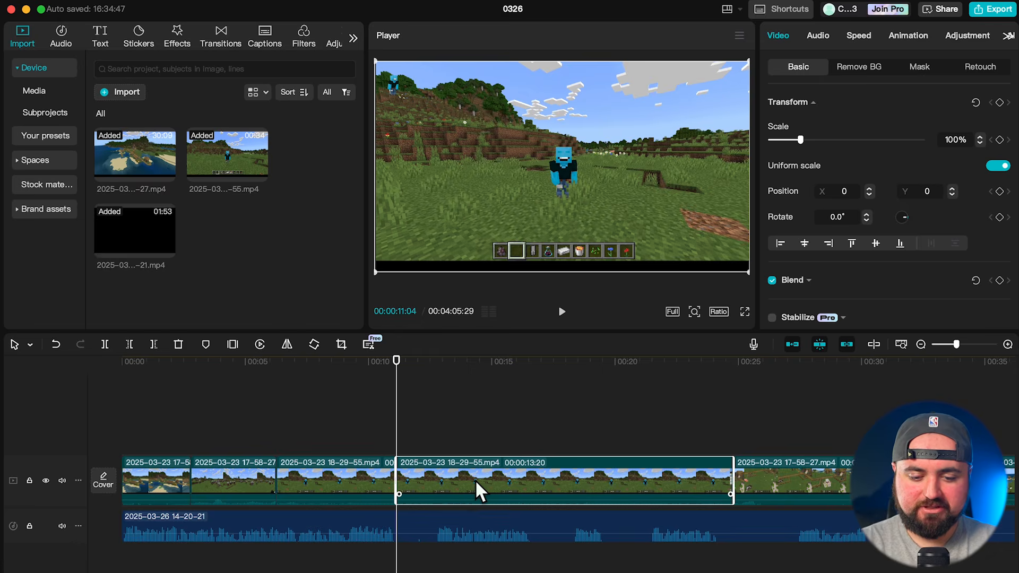
pyautogui.press('Delete')
# - Scale the 18-29-55 clip up to 111% to hide the black bar below the picture
pyautogui.click(315, 375)
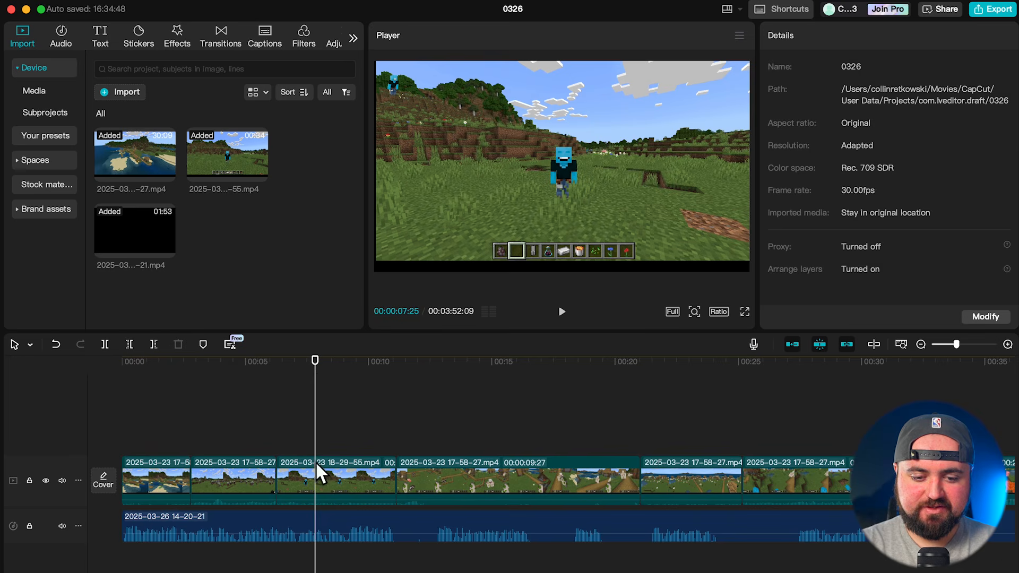
pyautogui.click(316, 475)
pyautogui.moveTo(800, 143); pyautogui.dragTo(803, 142)
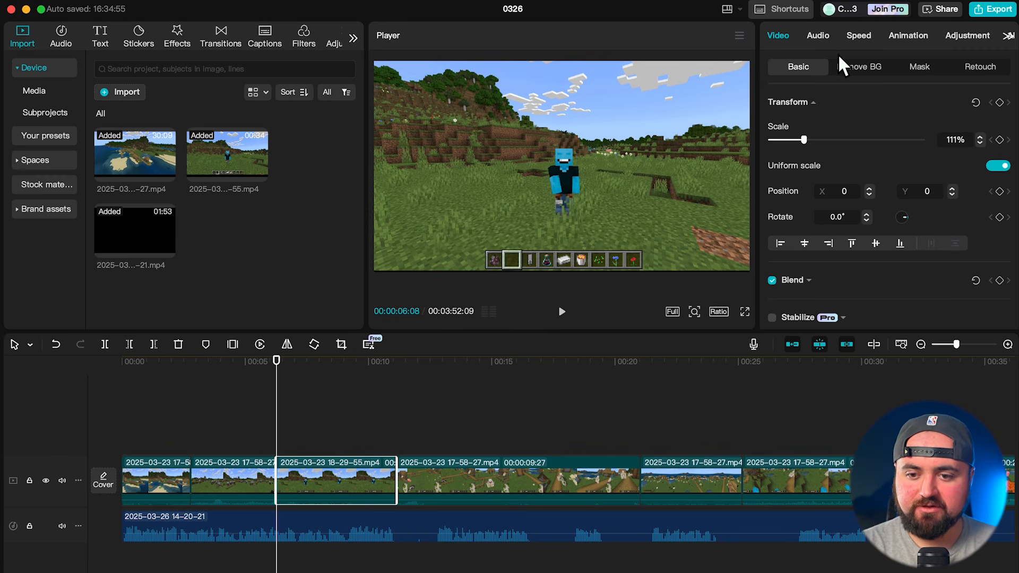
# - Lower the first gameplay clip's volume to the minimum and return the playhead to the timeline start
pyautogui.click(818, 35)
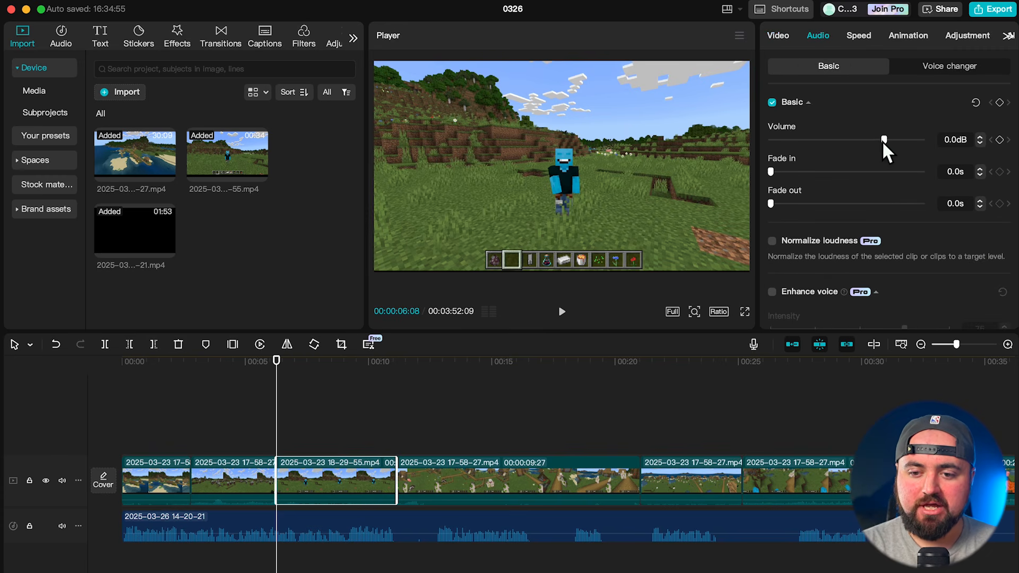
pyautogui.click(226, 480)
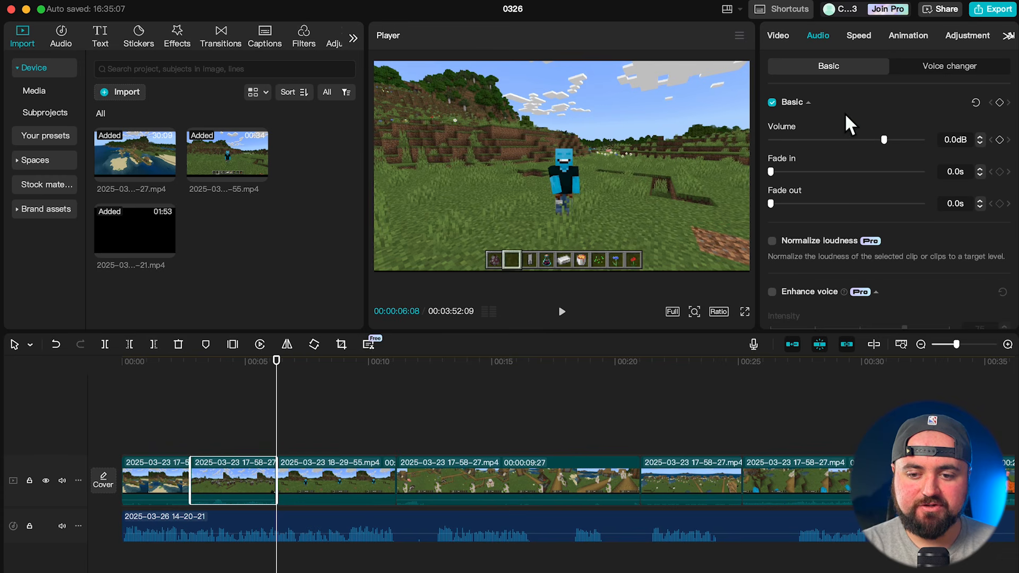
pyautogui.click(180, 480)
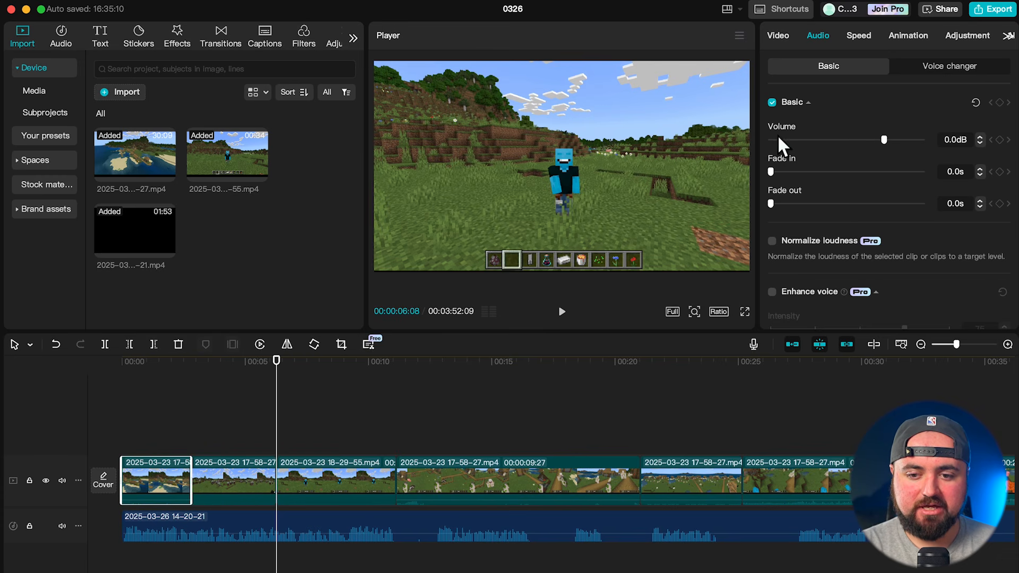
pyautogui.moveTo(884, 140); pyautogui.dragTo(769, 139)
pyautogui.moveTo(276, 372); pyautogui.dragTo(165, 393)
pyautogui.click(207, 428)
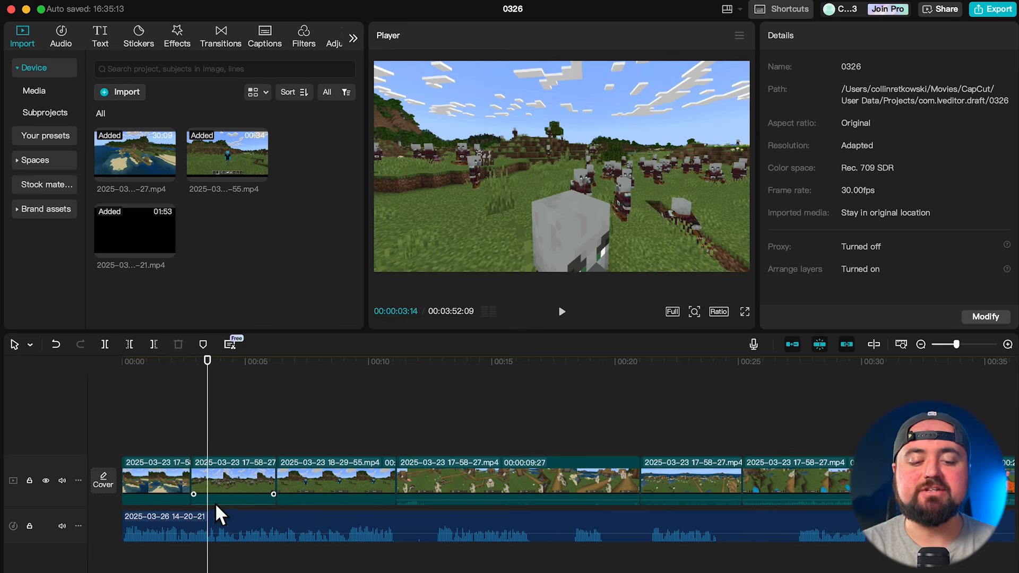
pyautogui.moveTo(207, 379); pyautogui.dragTo(69, 380)
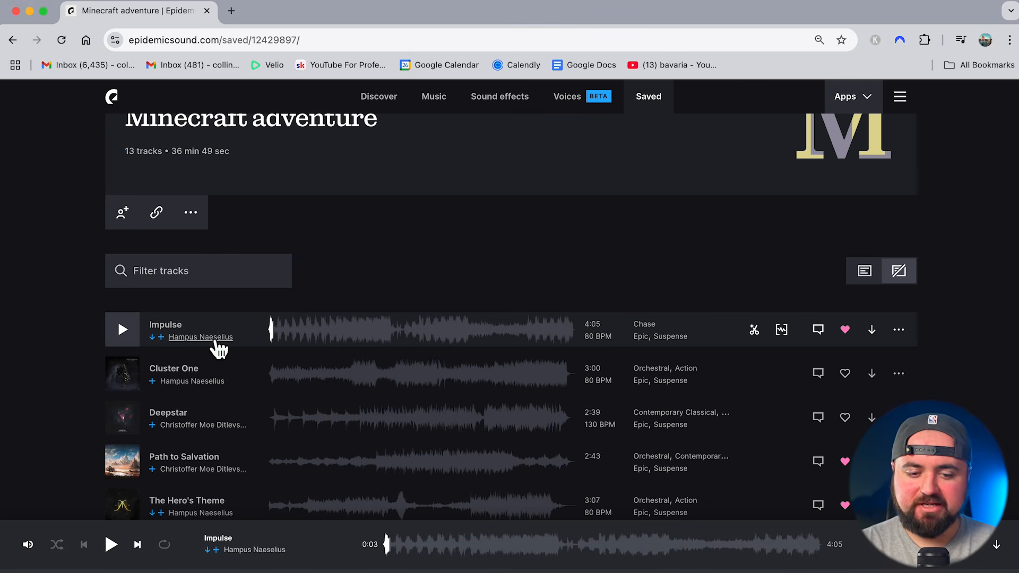
# - Switch to Epidemic Sound in the browser and download the full mix of the Impulse track as MP3
pyautogui.click(872, 330)
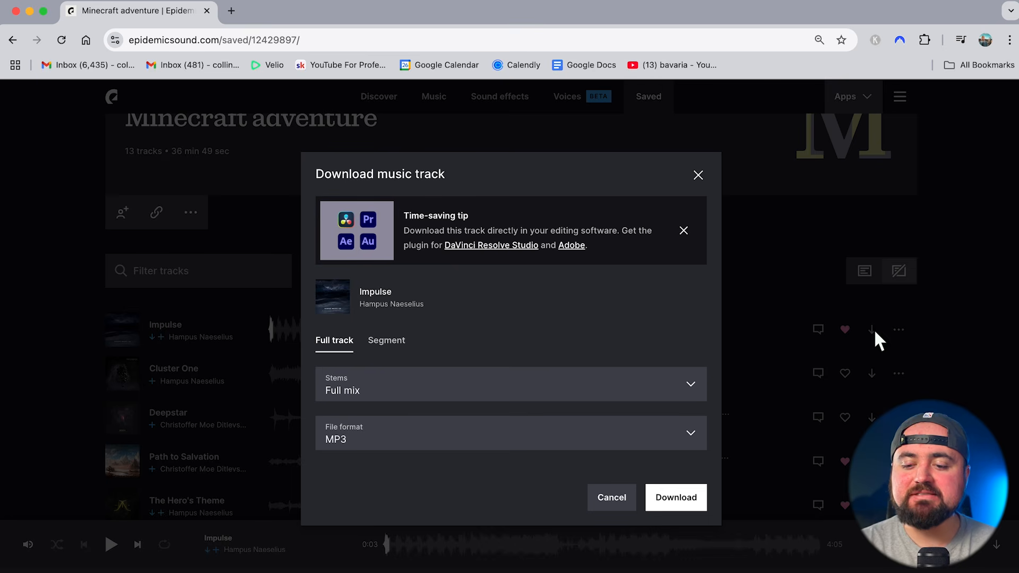
pyautogui.click(673, 507)
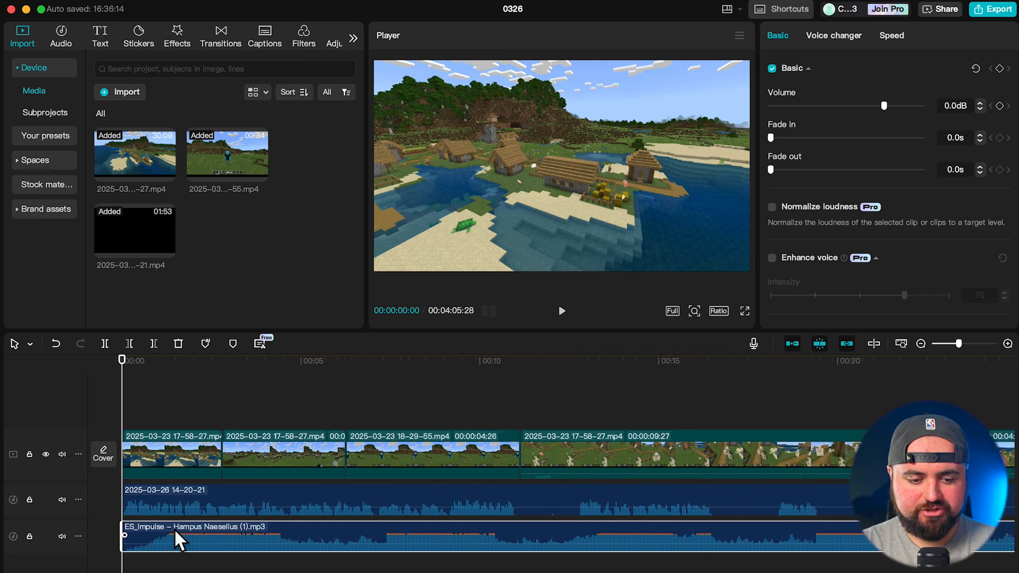
# - Trim the quiet intro off the ES_Impulse music clip and move the clip back to the start of the timeline
pyautogui.scroll(2, 175, 530)
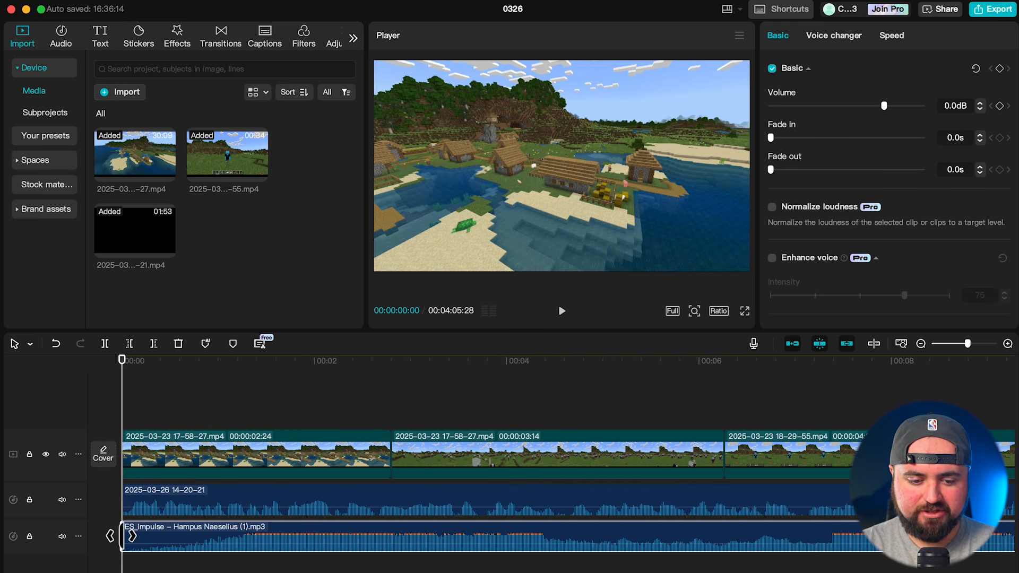
pyautogui.moveTo(130, 537); pyautogui.dragTo(235, 531)
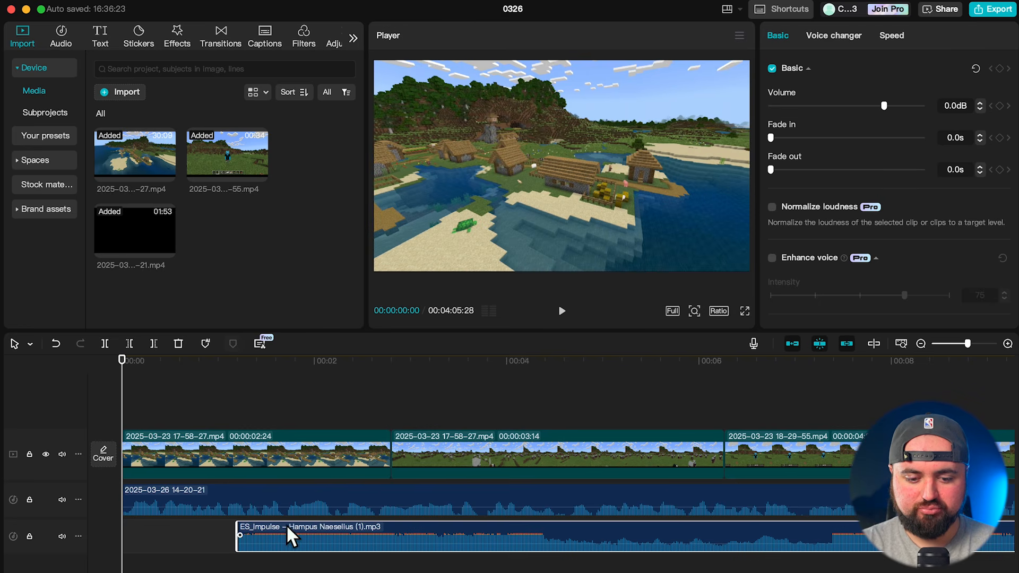
pyautogui.moveTo(316, 537); pyautogui.dragTo(202, 537)
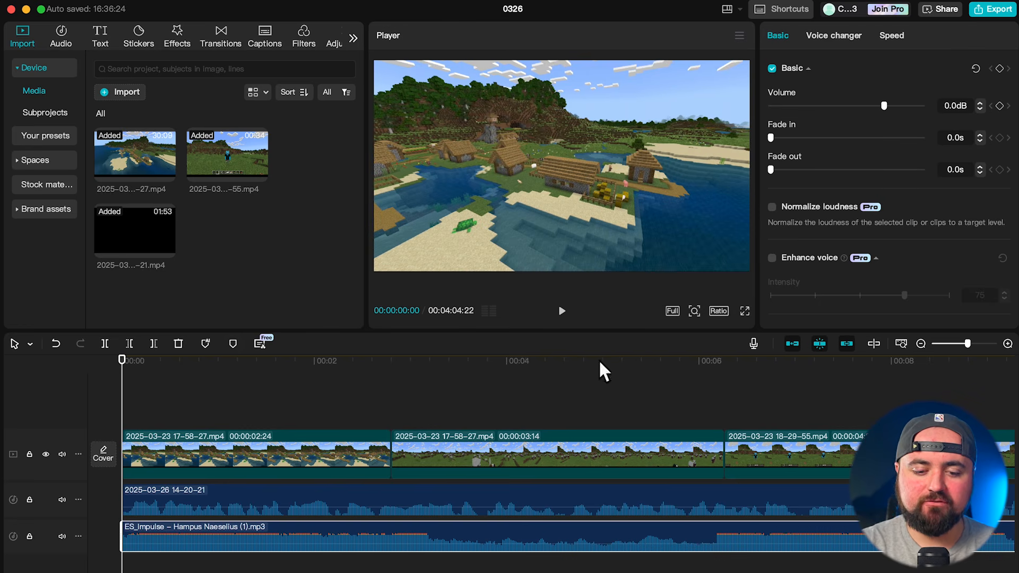
# - Lower the ES_Impulse music's volume to -19.5 dB and play it with the voiceover from the start
pyautogui.moveTo(851, 106); pyautogui.dragTo(833, 106)
pyautogui.press('XF86AudioRaiseVolume')
pyautogui.press('XF86AudioRaiseVolume')
pyautogui.press('XF86AudioRaiseVolume')
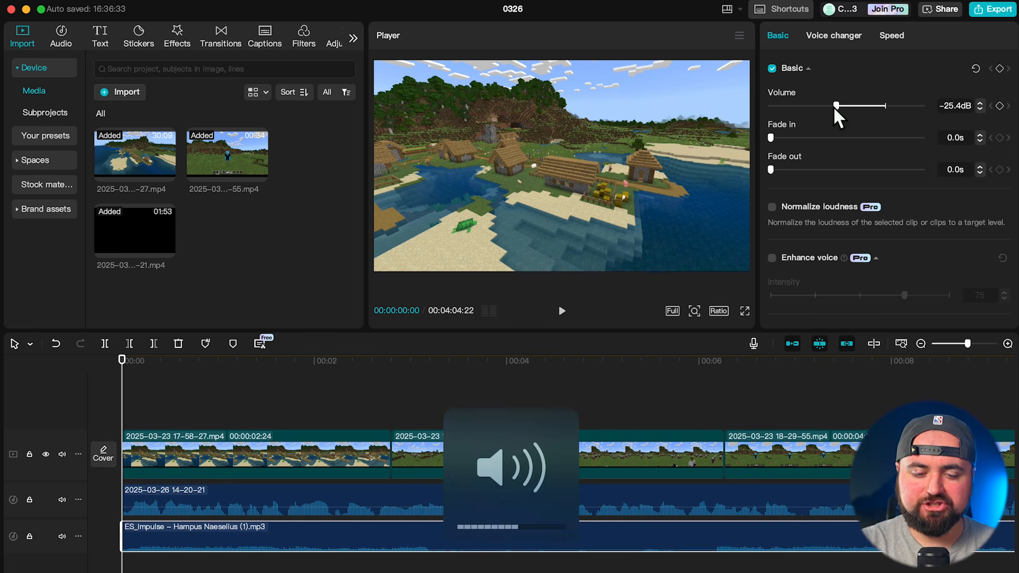
pyautogui.click(283, 414)
pyautogui.press('space')
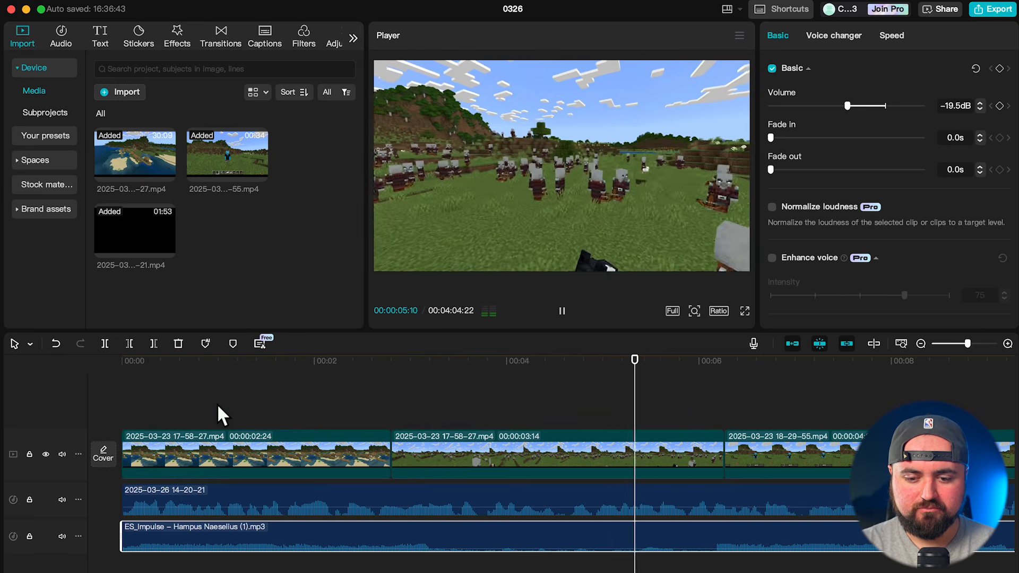
# - Split the ES_Impulse music at the end of the 18-29-55 clip and delete the part after the cut
pyautogui.scroll(-3, 220, 409)
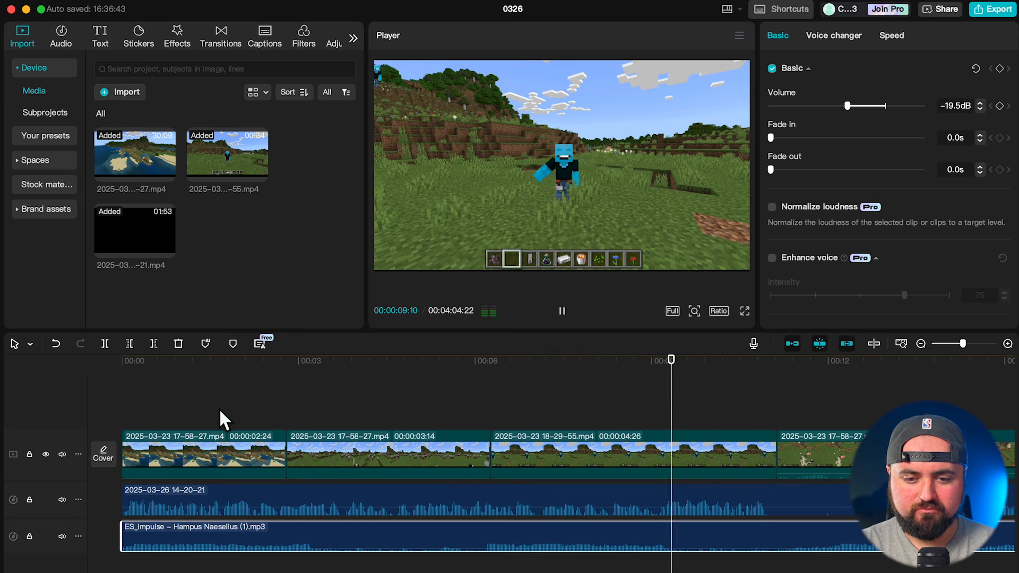
pyautogui.press('space')
pyautogui.press('b')
pyautogui.click(777, 536)
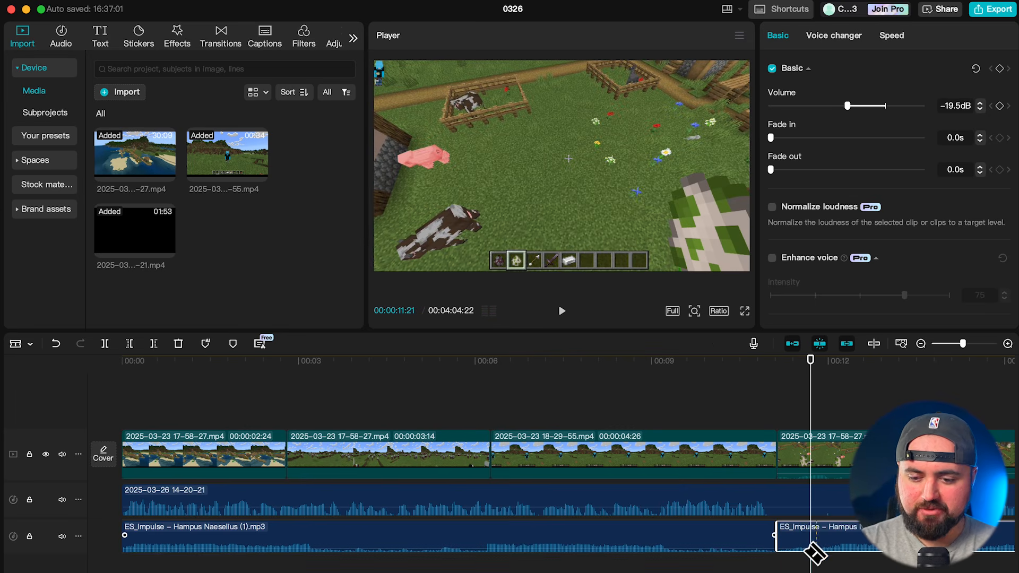
pyautogui.press('Delete')
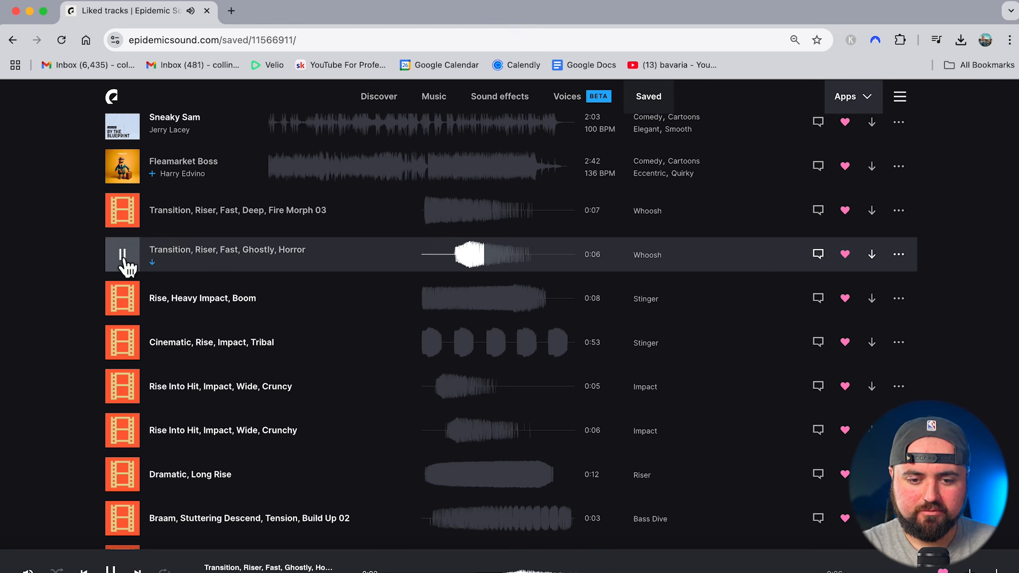
# - Move the "Transition, Riser, Fast, Ghostly, Horror" sound effect onto its own track below the music, overlapping the music's end
pyautogui.click(123, 259)
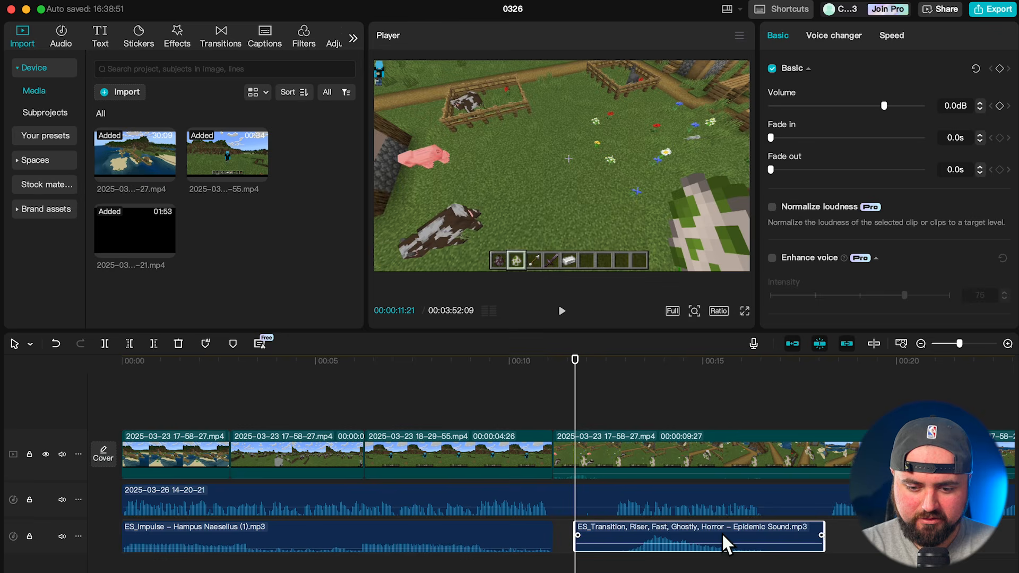
pyautogui.moveTo(724, 541); pyautogui.dragTo(529, 559)
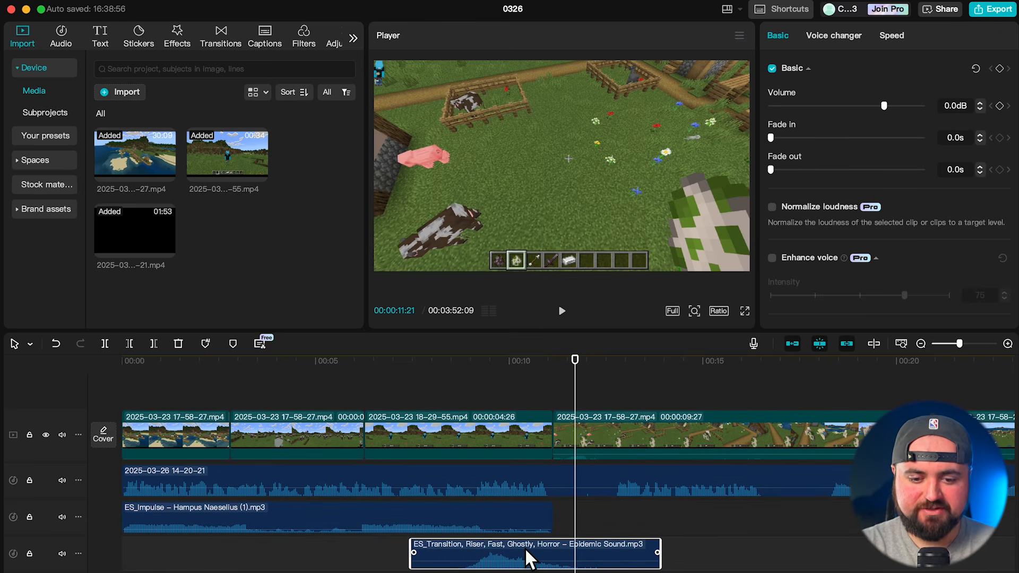
pyautogui.click(438, 423)
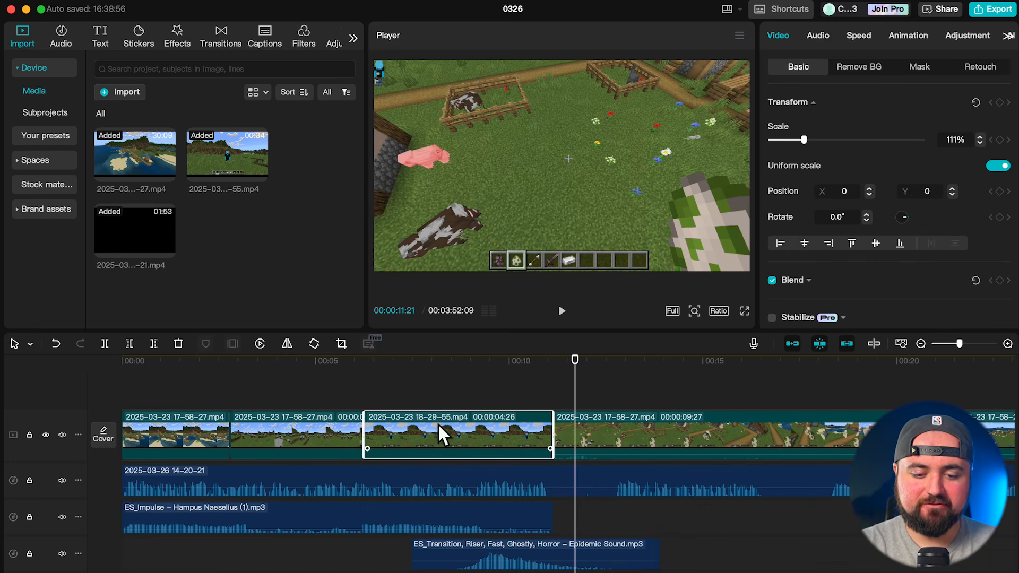
pyautogui.click(411, 475)
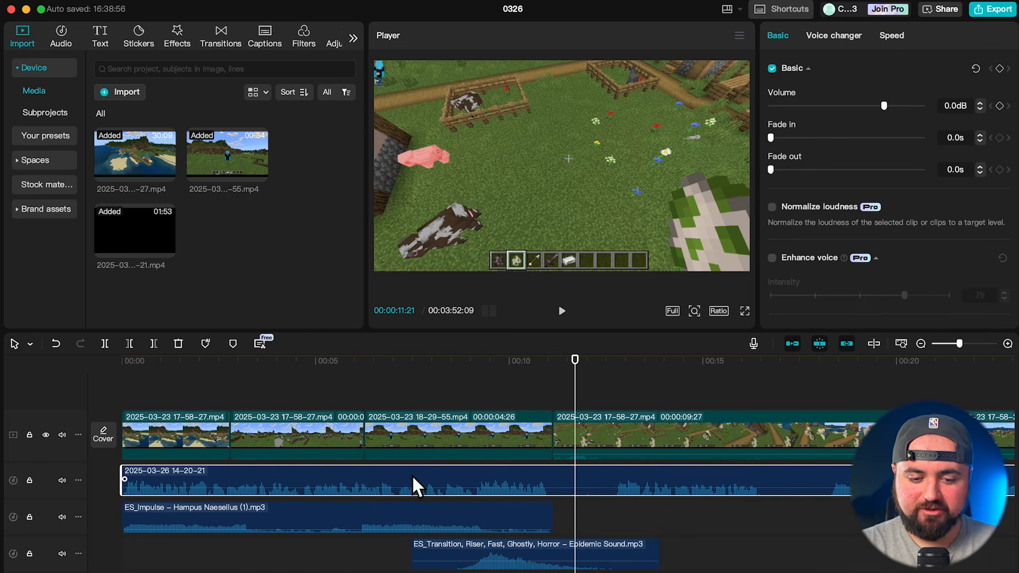
pyautogui.click(422, 516)
pyautogui.click(460, 558)
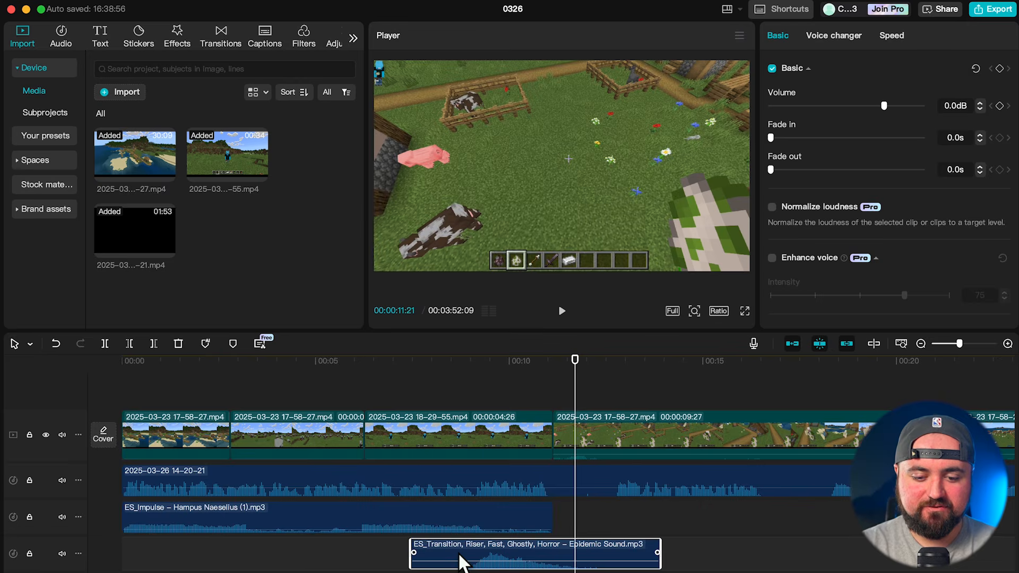
pyautogui.press('super+equal')
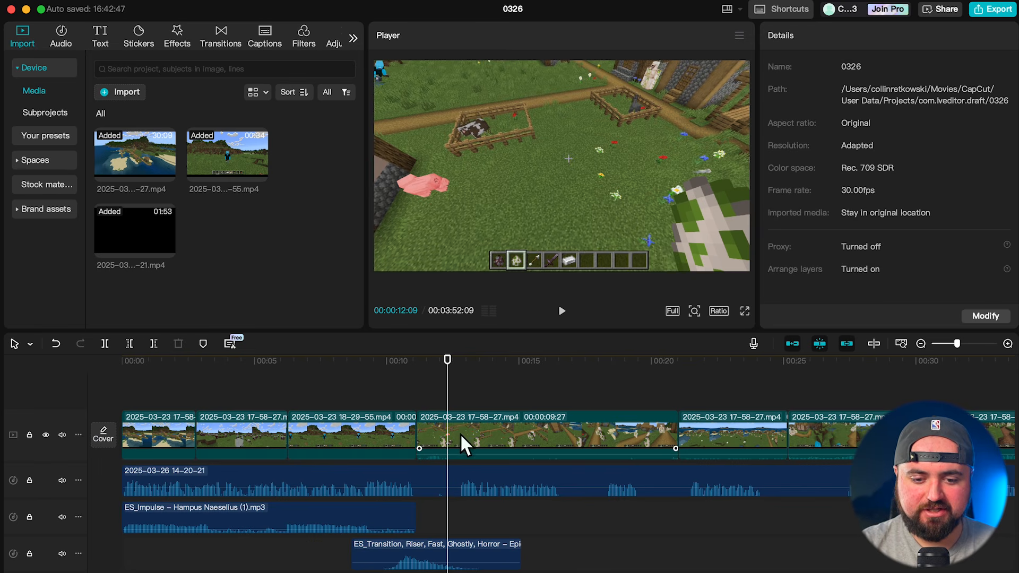
pyautogui.click(460, 435)
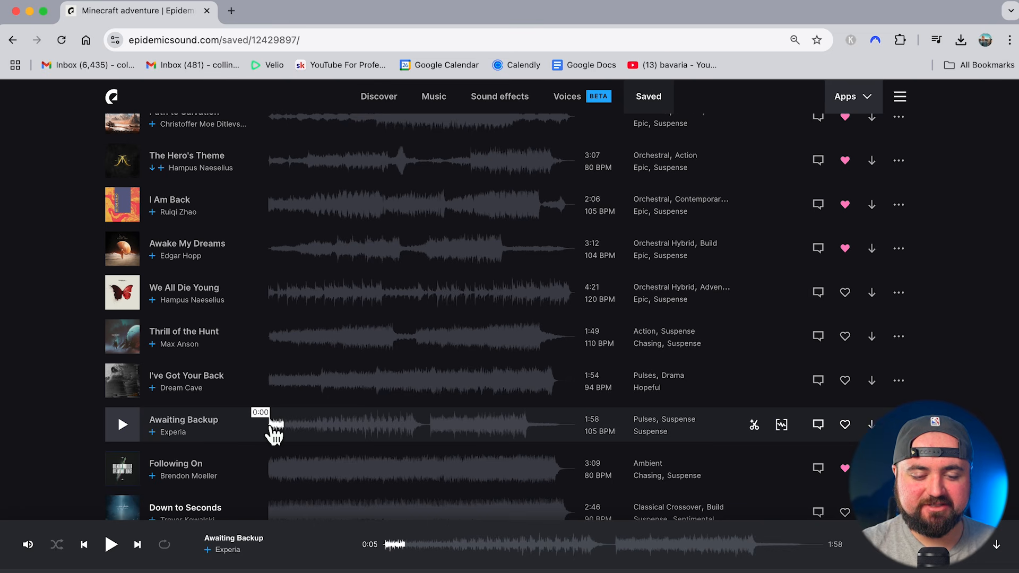
# - Switch to the Epidemic Sound library in the browser, preview the track Awaiting Backup and download it
pyautogui.click(272, 424)
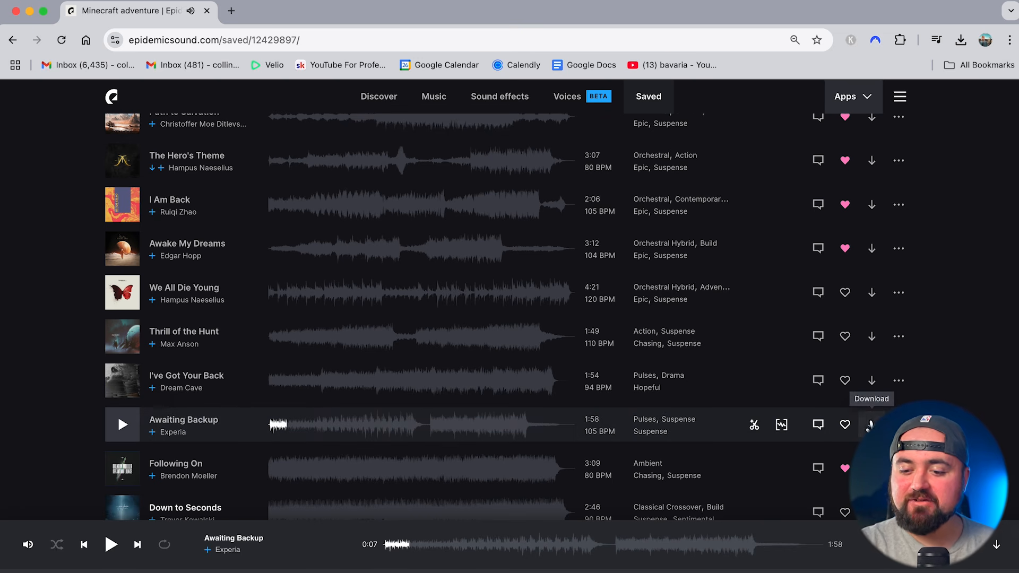
pyautogui.click(871, 422)
pyautogui.click(676, 498)
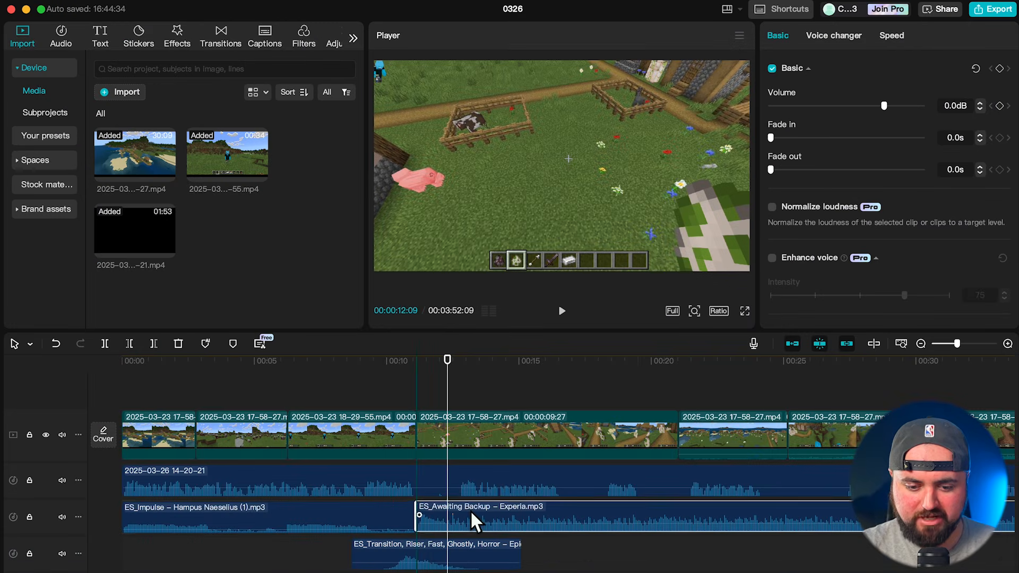
# - Move the ES_Awaiting Backup music onto its own track below ES_Impulse, starting slightly before the end of that music
pyautogui.click(470, 510)
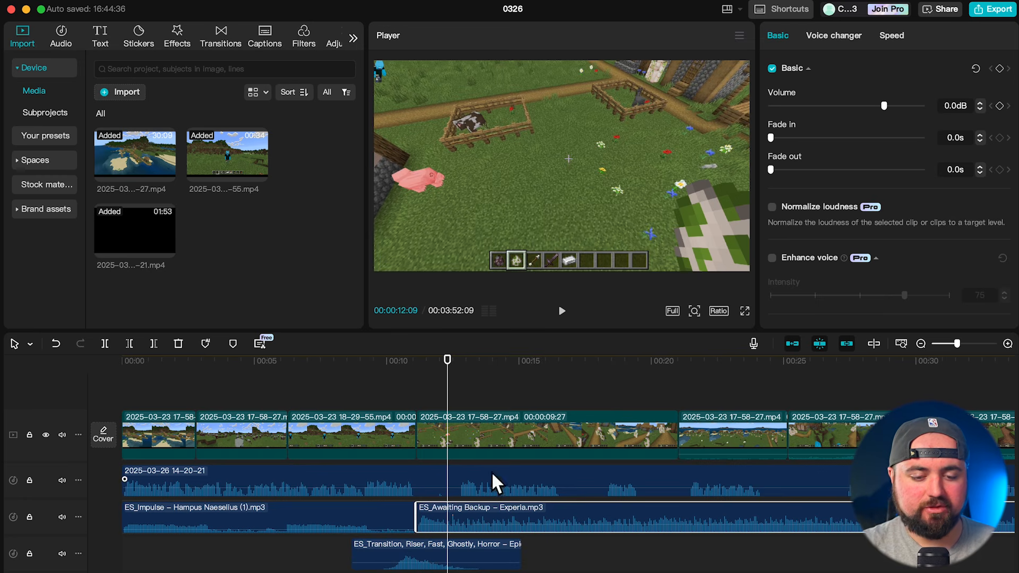
pyautogui.moveTo(492, 513); pyautogui.dragTo(485, 512)
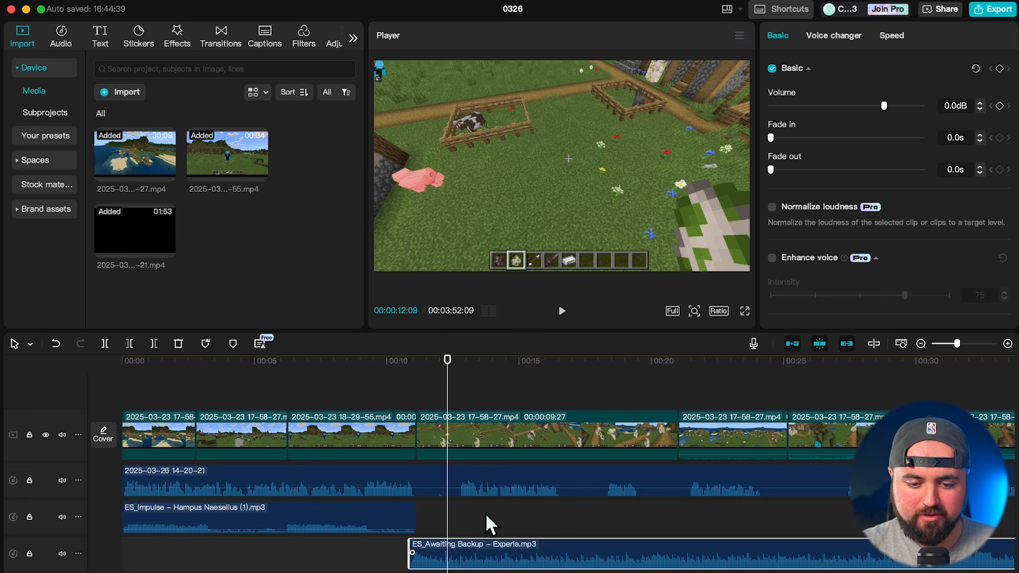
pyautogui.scroll(-1, 466, 507)
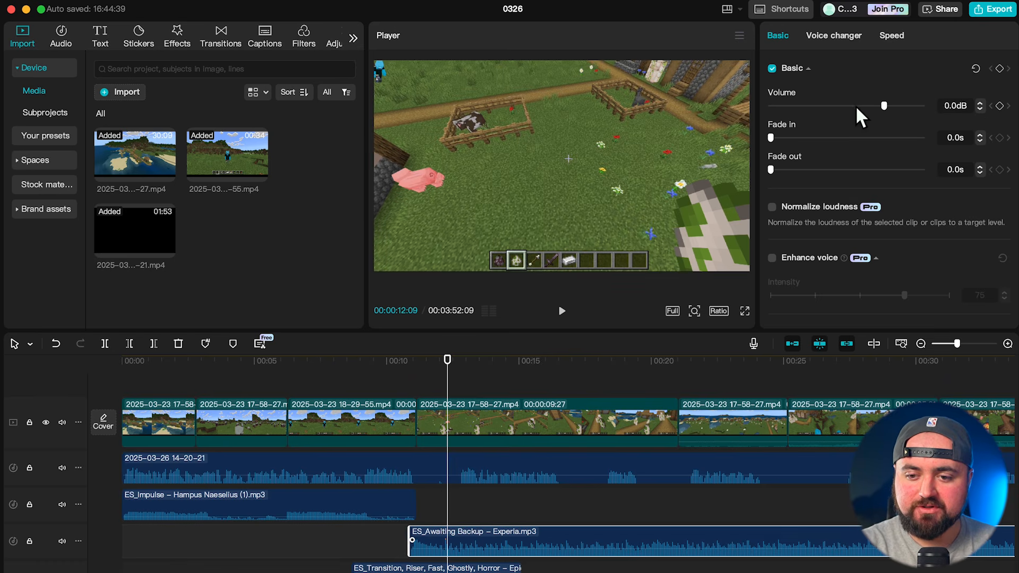
# - Lower the ES_Awaiting Backup music's volume and play the edit from the start
pyautogui.moveTo(855, 105); pyautogui.dragTo(848, 106)
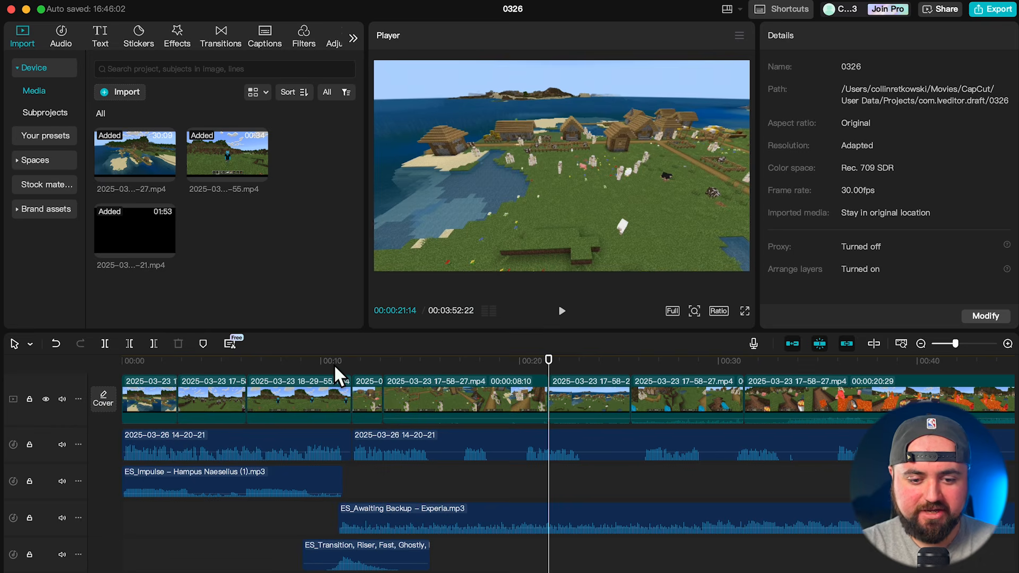
pyautogui.moveTo(332, 362); pyautogui.dragTo(101, 366)
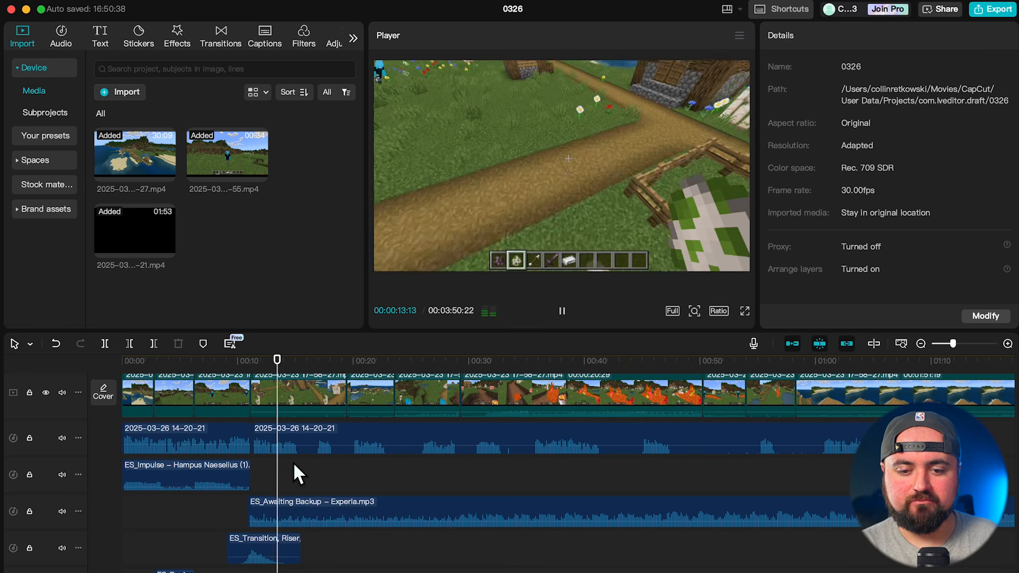
pyautogui.press('space')
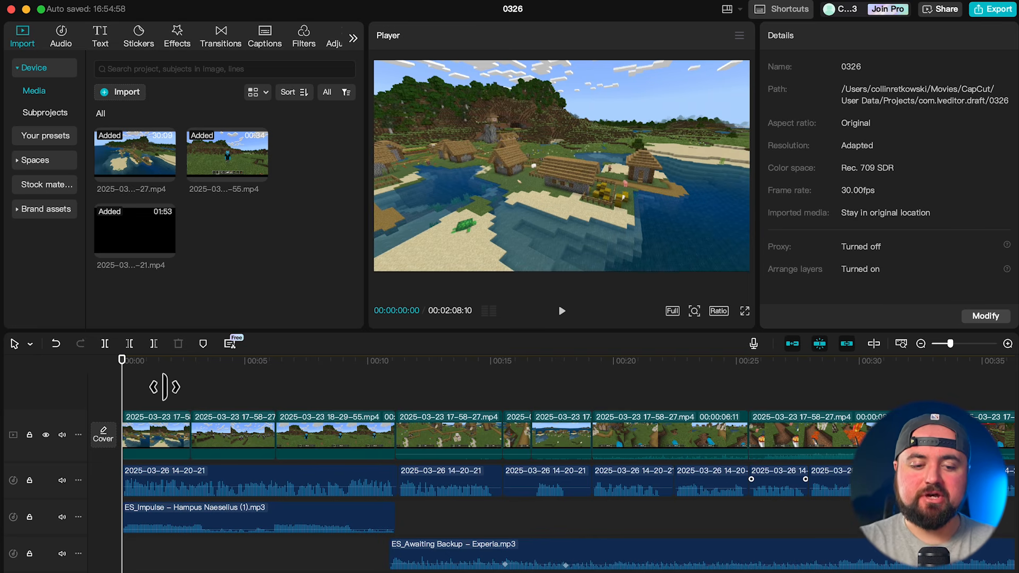
# - Search the stickers for "arrow" and add the white-outlined red arrow pointing right at 00:00:00:23
pyautogui.moveTo(122, 372); pyautogui.dragTo(141, 381)
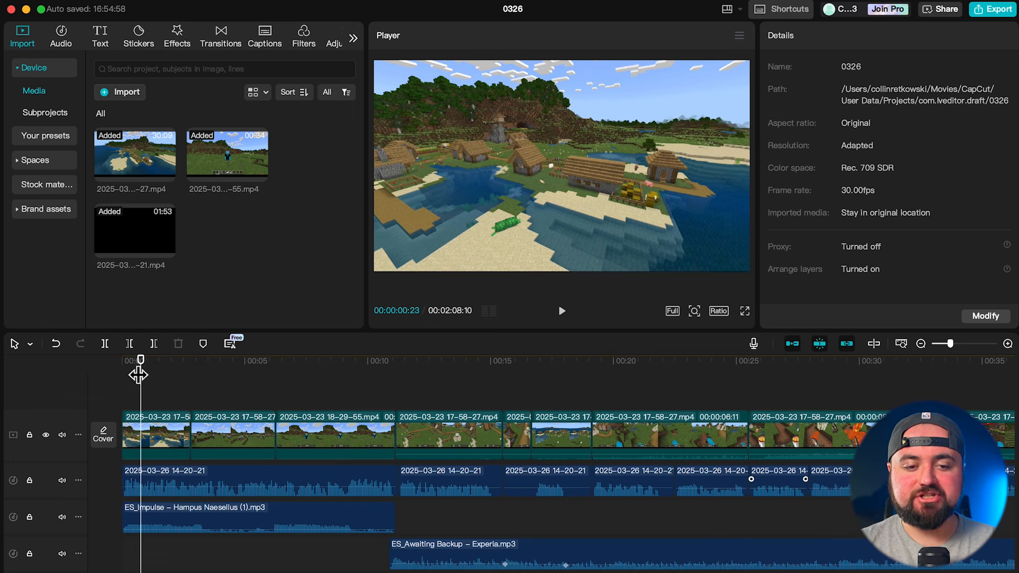
pyautogui.click(138, 39)
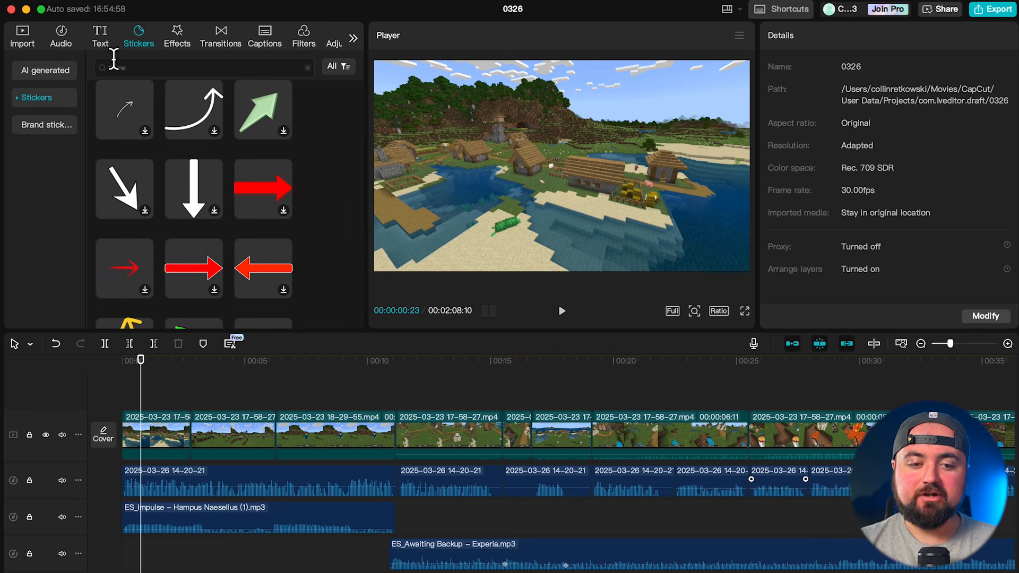
pyautogui.click(155, 67)
pyautogui.write('arrow')
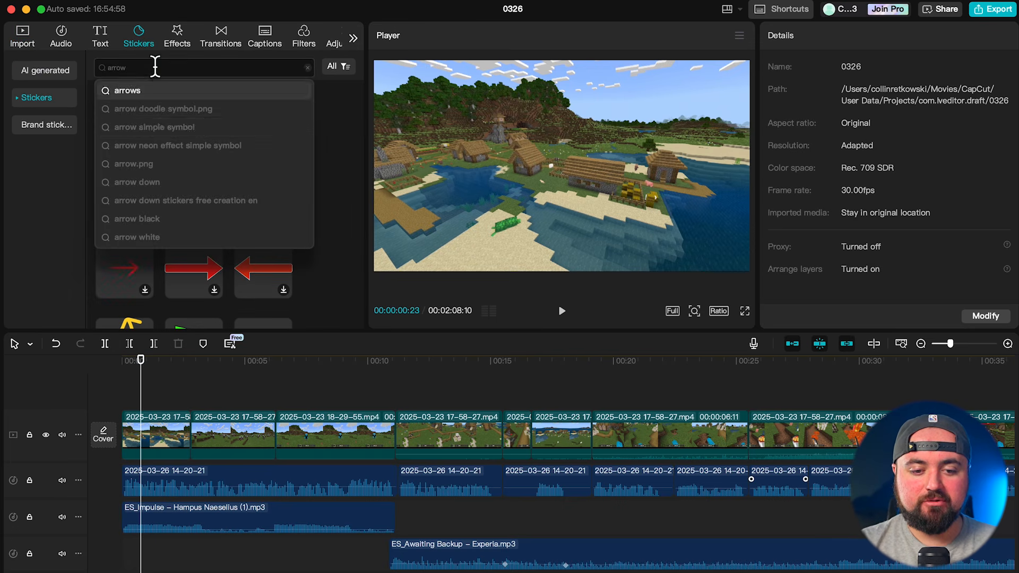
pyautogui.click(346, 129)
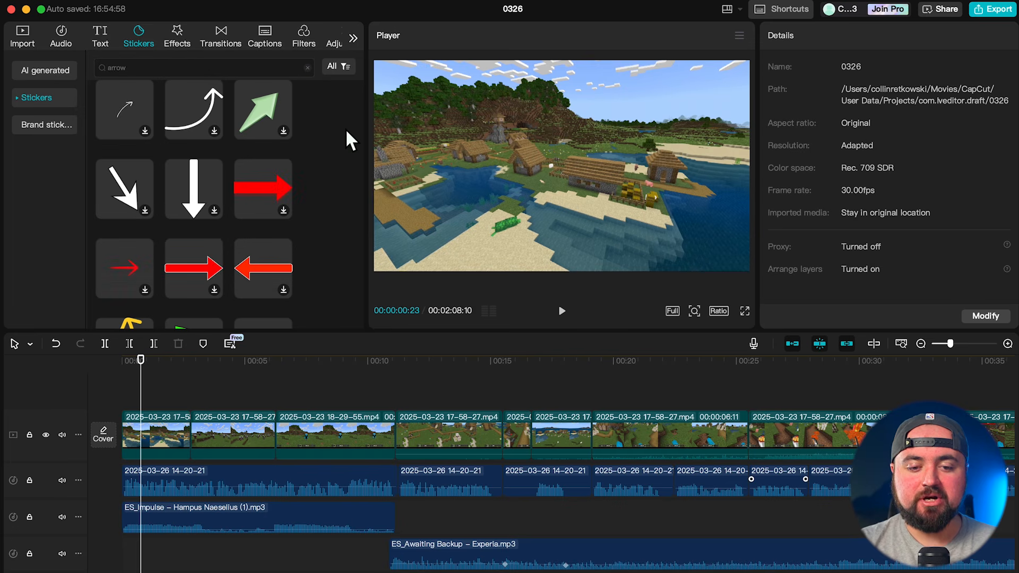
pyautogui.click(189, 269)
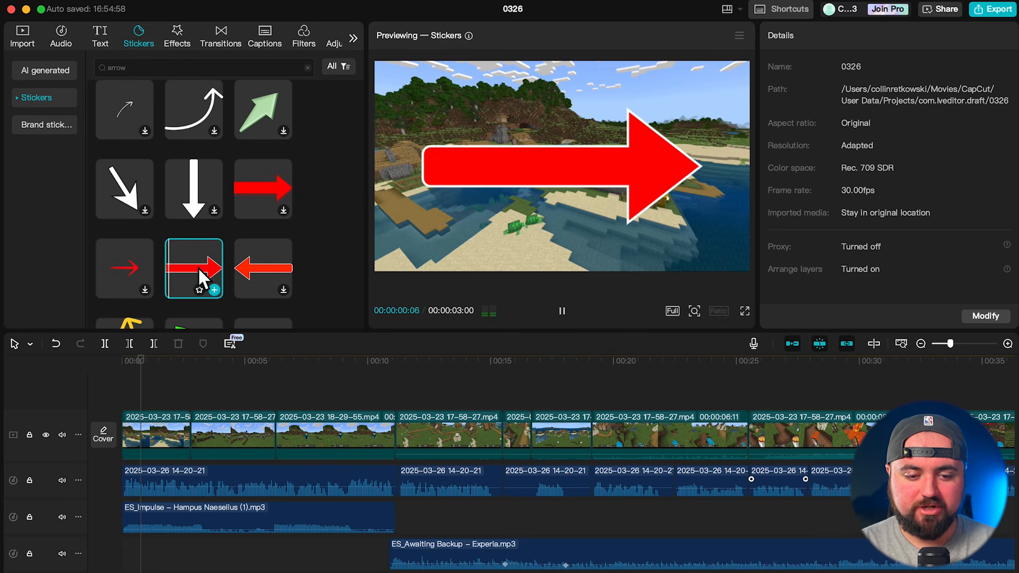
pyautogui.click(216, 292)
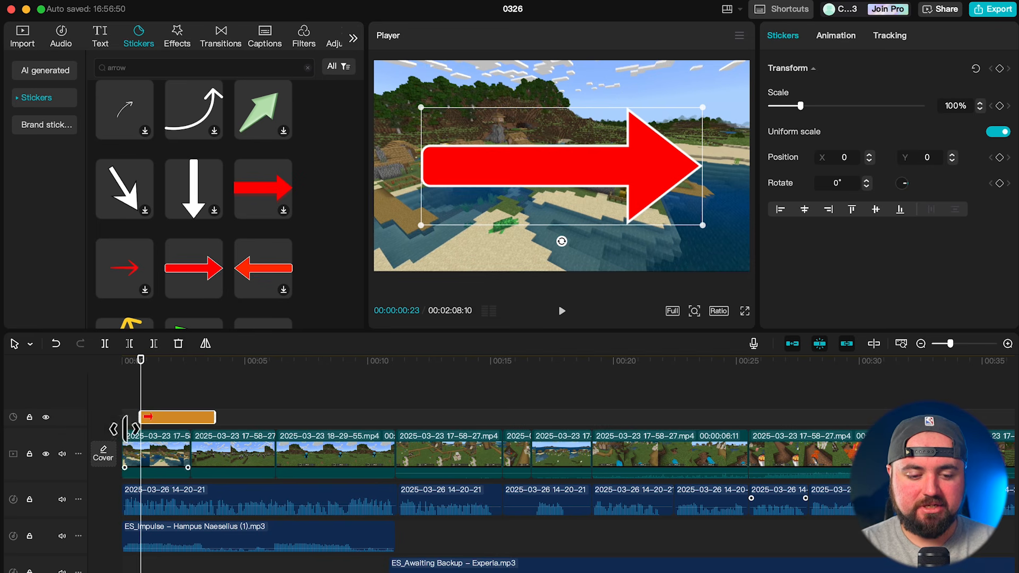
# - Shift the arrow sticker to start shortly after the timeline's beginning and trim its end to the end of the first video clip
pyautogui.scroll(5, 147, 422)
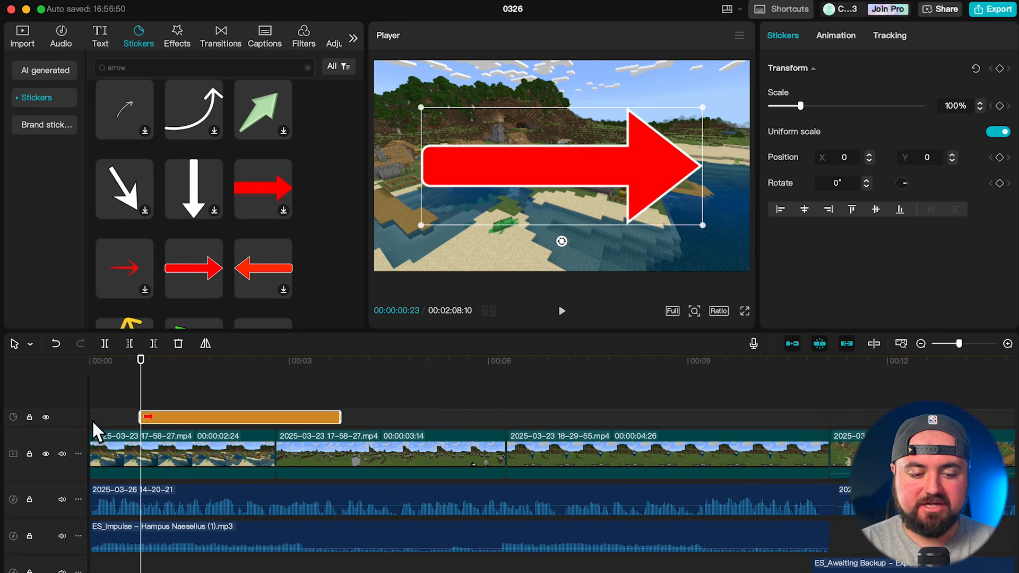
pyautogui.hscroll(-1, 176, 419)
pyautogui.moveTo(172, 418); pyautogui.dragTo(134, 421)
pyautogui.moveTo(373, 417); pyautogui.dragTo(308, 417)
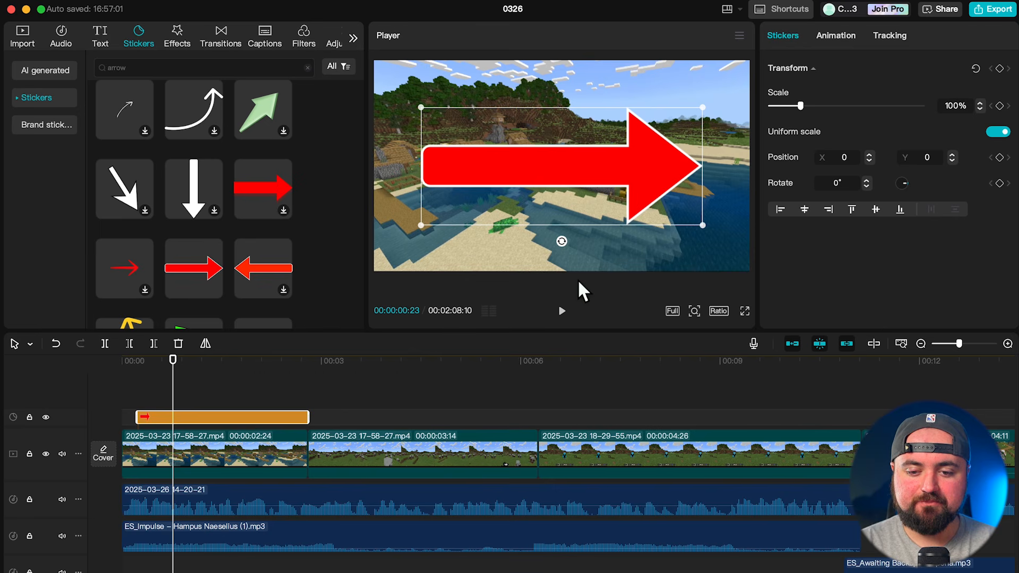
# - Rotate the arrow sticker to 117°, scale it down to 23% and place it at X 215, Y 549 above the village
pyautogui.moveTo(561, 241); pyautogui.dragTo(444, 125)
pyautogui.moveTo(684, 80); pyautogui.dragTo(579, 135)
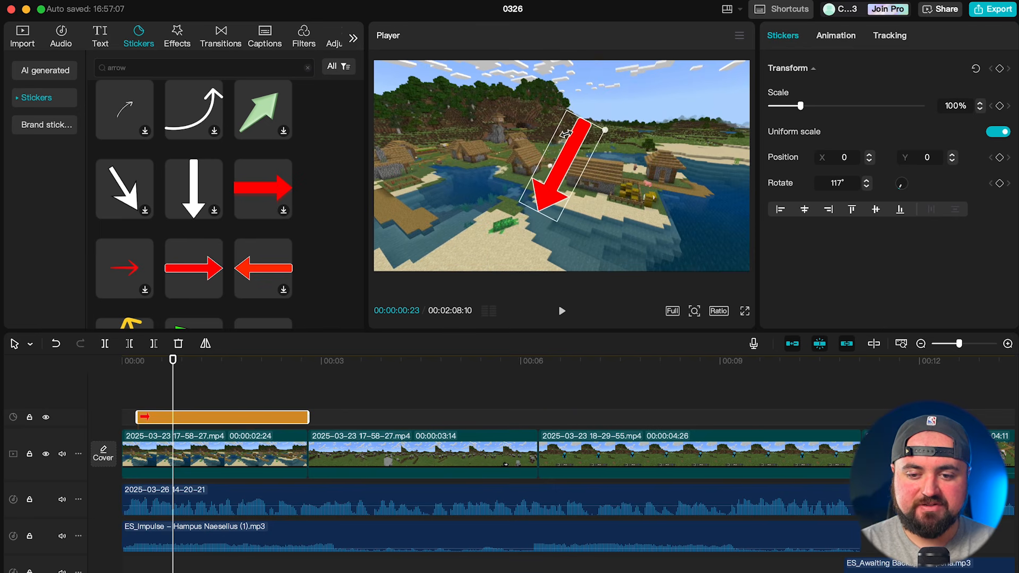
pyautogui.moveTo(566, 181); pyautogui.dragTo(592, 125)
pyautogui.moveTo(633, 71); pyautogui.dragTo(584, 107)
# - Play the edit from the start through the arrow sticker and into the pillager clip
pyautogui.moveTo(172, 371); pyautogui.dragTo(75, 380)
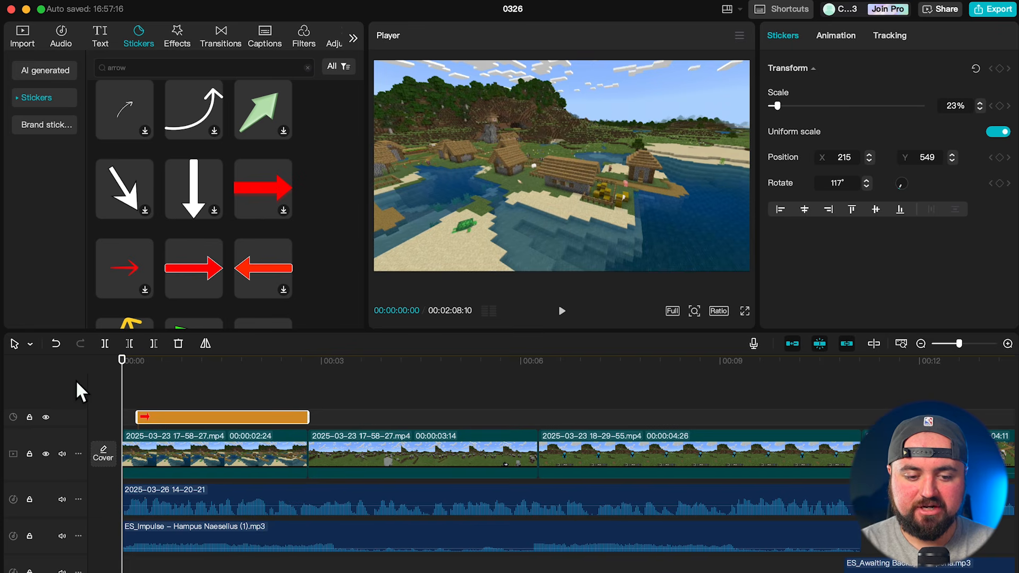
pyautogui.click(118, 373)
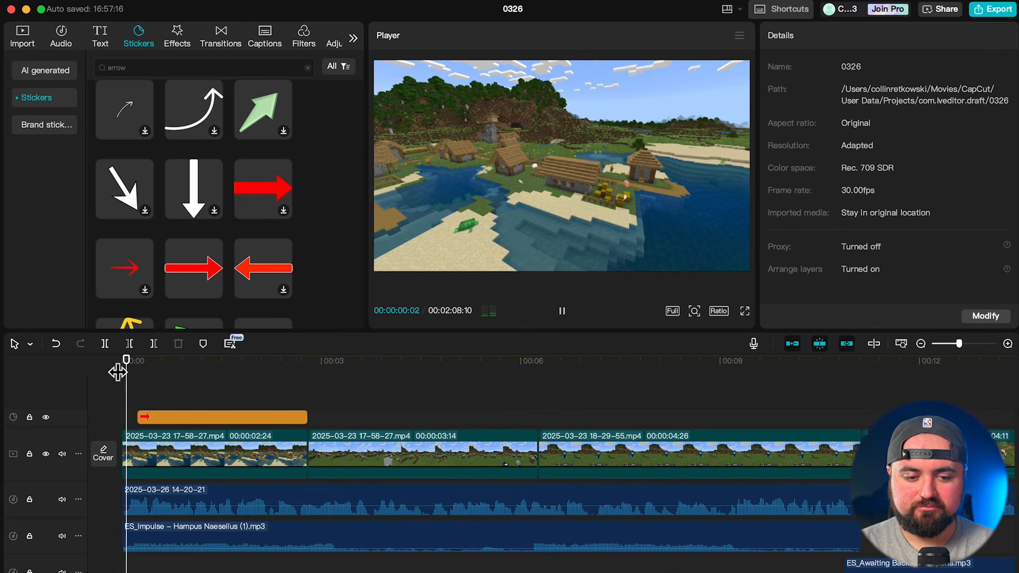
pyautogui.press('space')
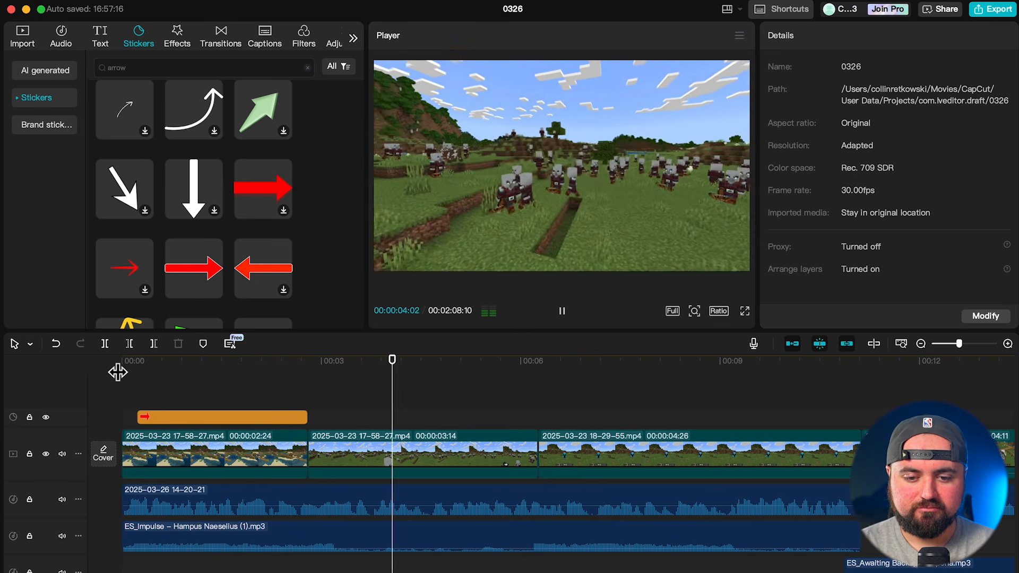
pyautogui.press('space')
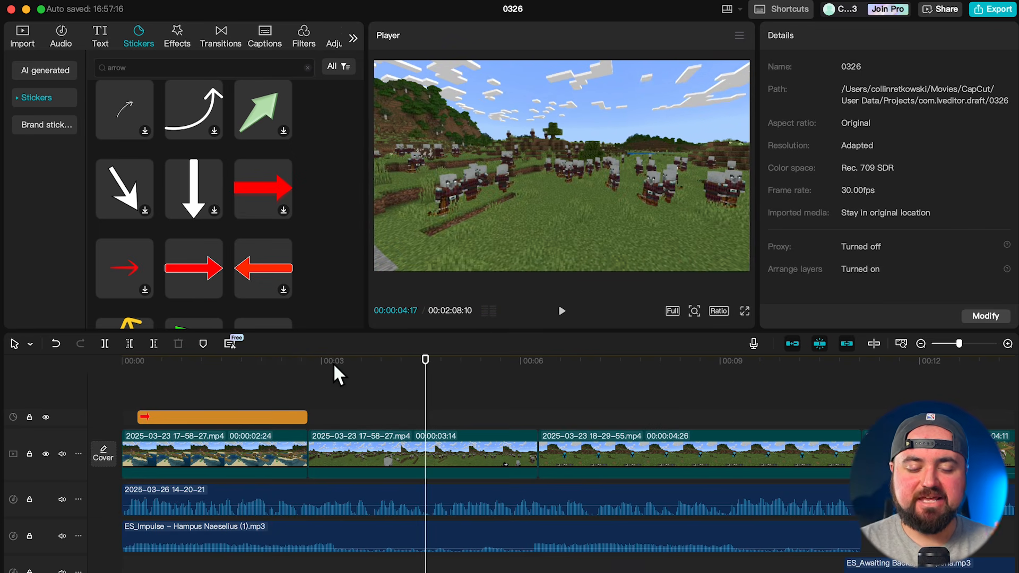
# - Add a default text at 00:00:03:07 and fit it to the full length of the second video clip
pyautogui.click(333, 363)
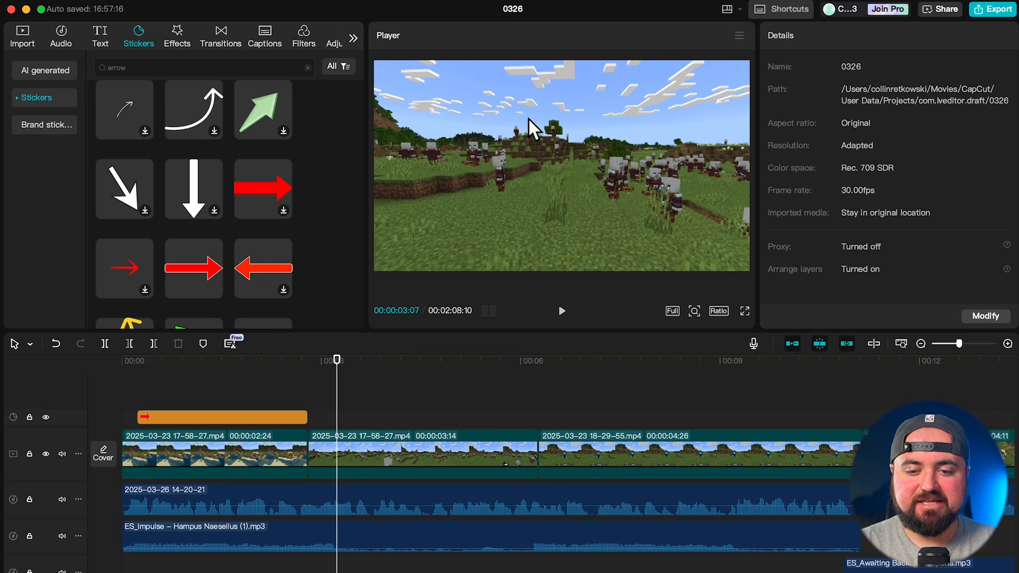
pyautogui.click(100, 46)
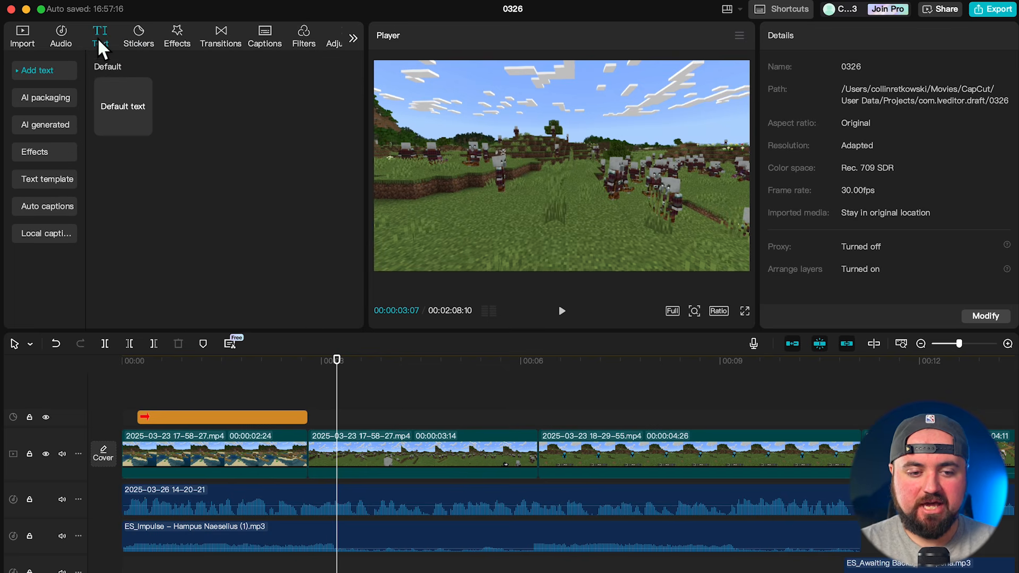
pyautogui.click(142, 127)
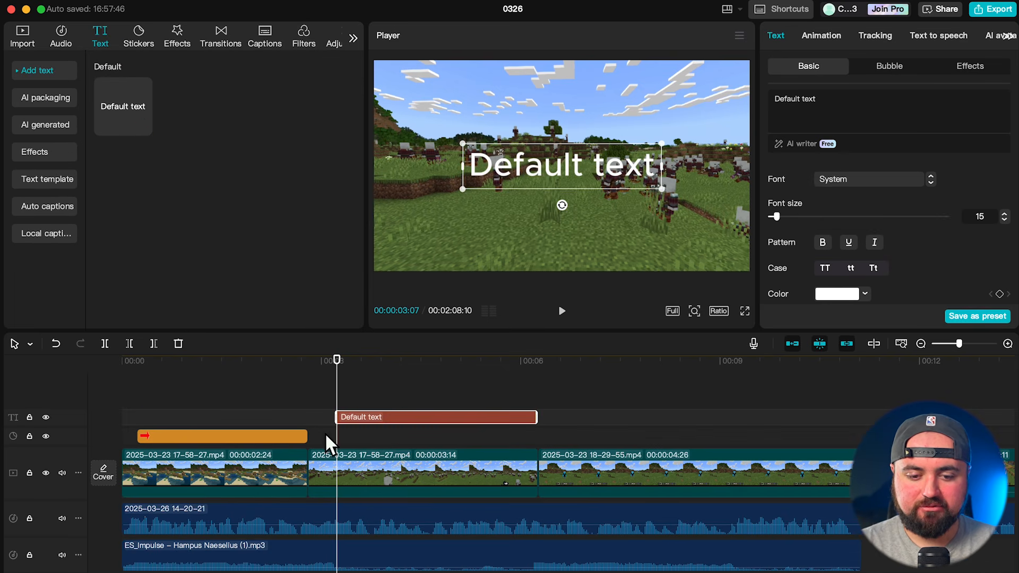
pyautogui.moveTo(391, 417); pyautogui.dragTo(364, 435)
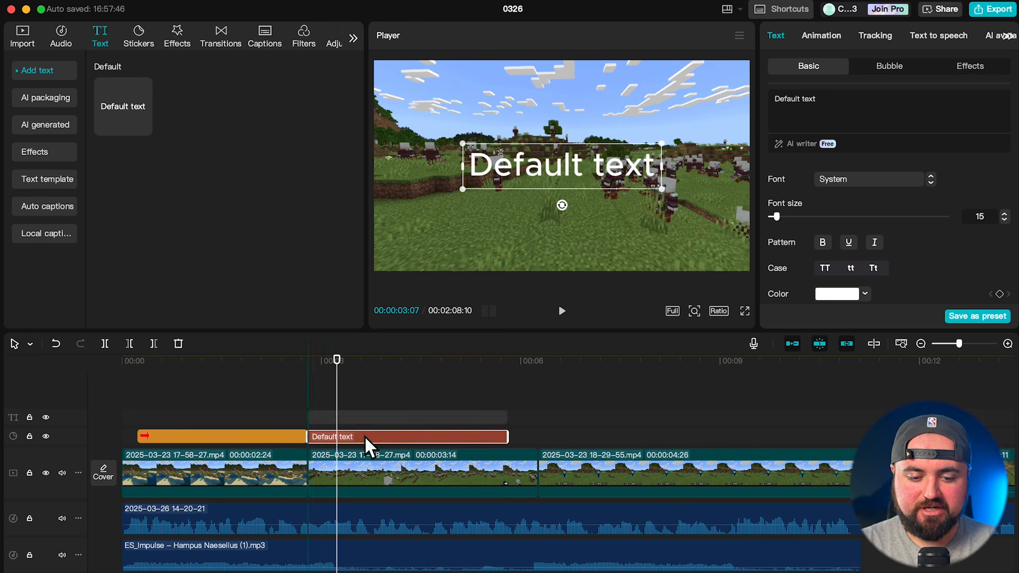
pyautogui.moveTo(506, 416); pyautogui.dragTo(537, 415)
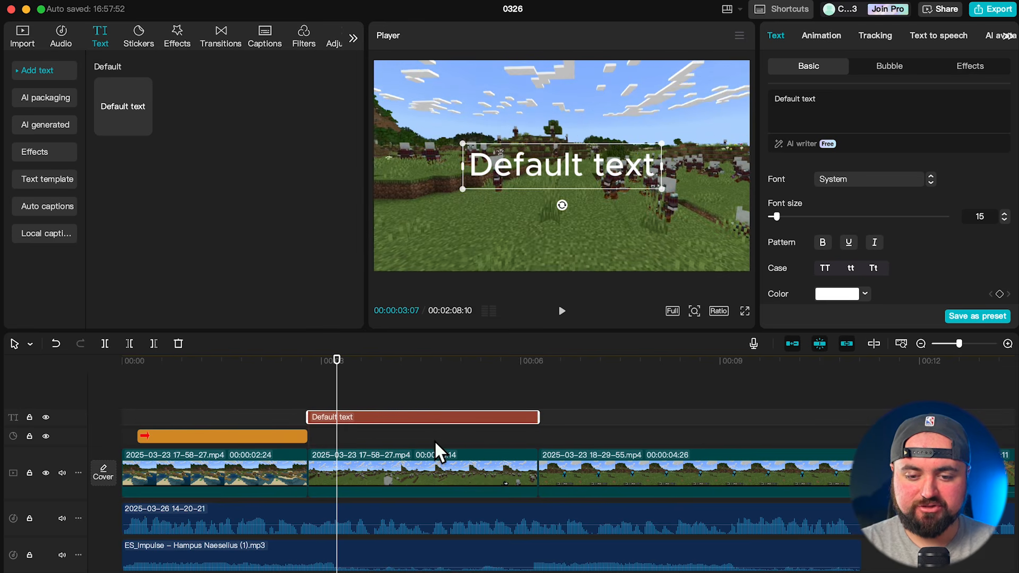
# - Replace the default text with "ANGRY PILLAGERS" and set its font to Barlow
pyautogui.moveTo(871, 101); pyautogui.dragTo(734, 101)
pyautogui.write('ANGRY PILLAGERS')
pyautogui.scroll(-1, 966, 180)
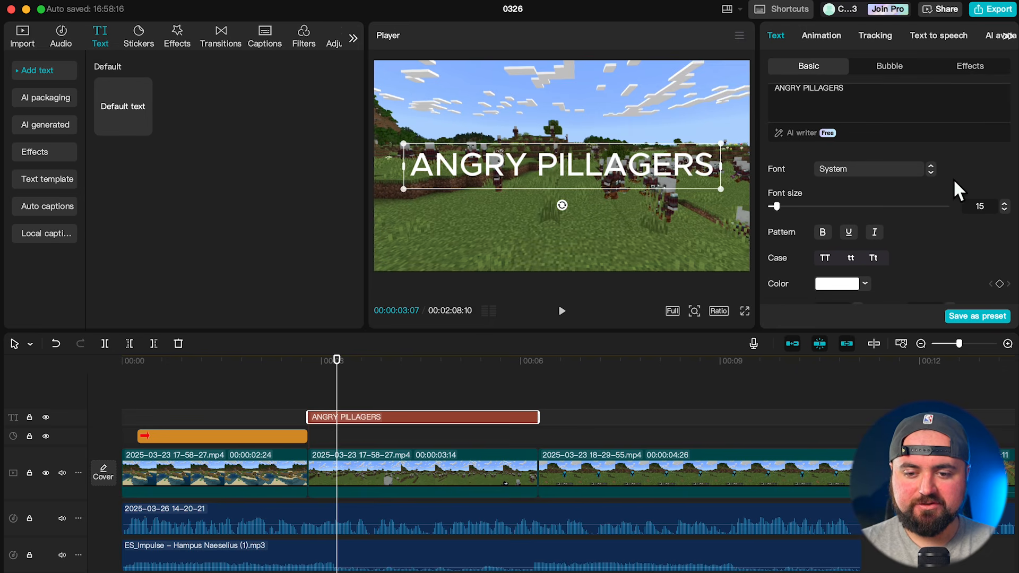
pyautogui.click(859, 169)
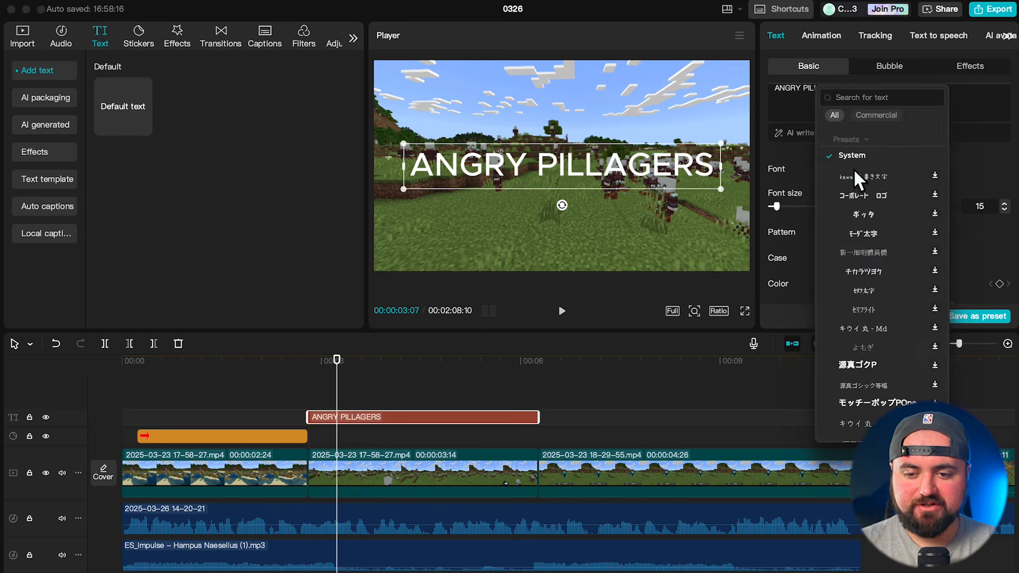
pyautogui.scroll(-5, 882, 261)
pyautogui.scroll(5, 870, 234)
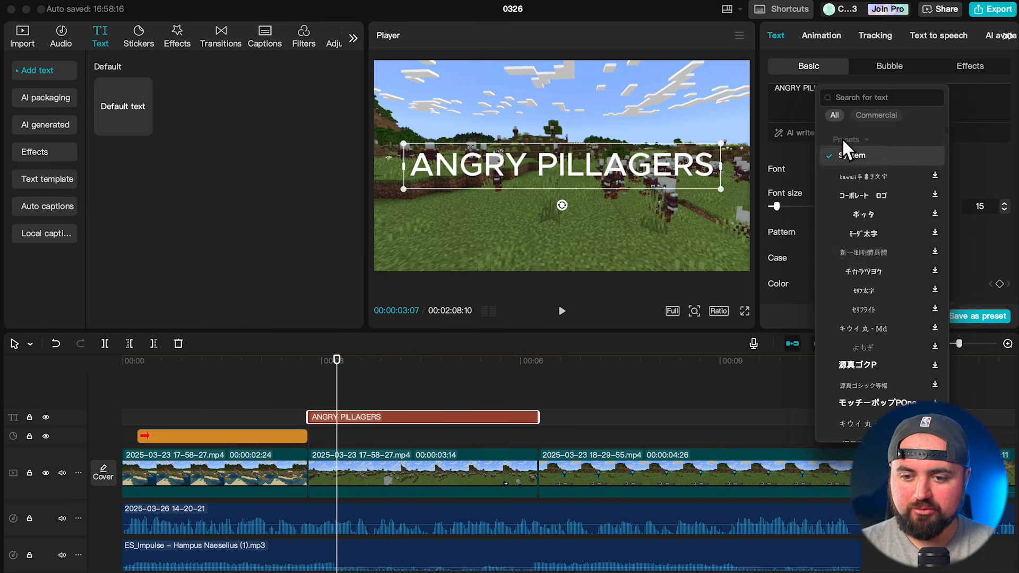
pyautogui.click(896, 311)
# - Enlarge the ANGRY PILLAGERS text and move it up into the sky, centred horizontally in the frame
pyautogui.click(468, 144)
pyautogui.moveTo(463, 144); pyautogui.dragTo(403, 138)
pyautogui.moveTo(460, 158); pyautogui.dragTo(454, 100)
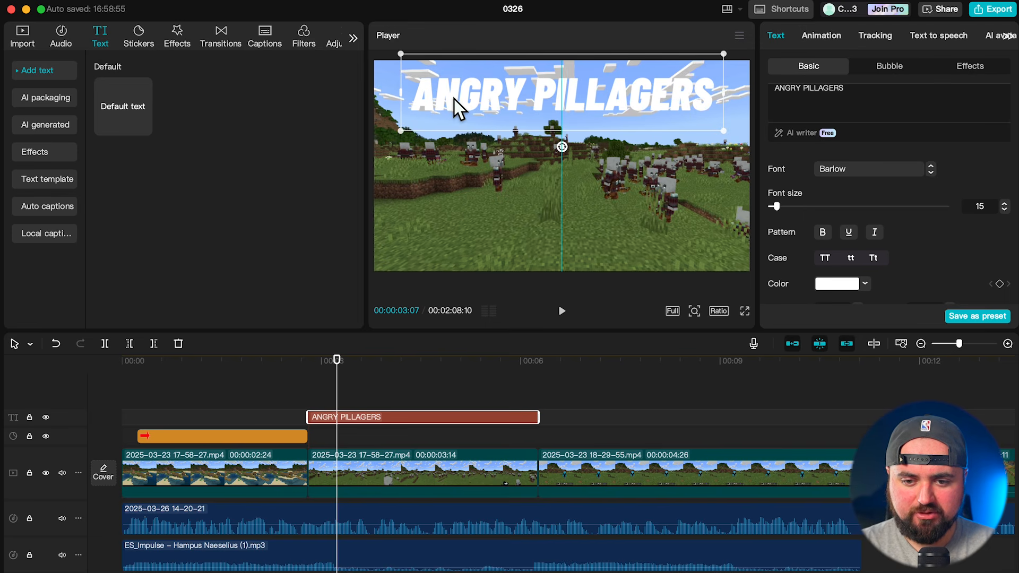
# - Turn on a drop shadow for the ANGRY PILLAGERS text
pyautogui.scroll(-2, 920, 256)
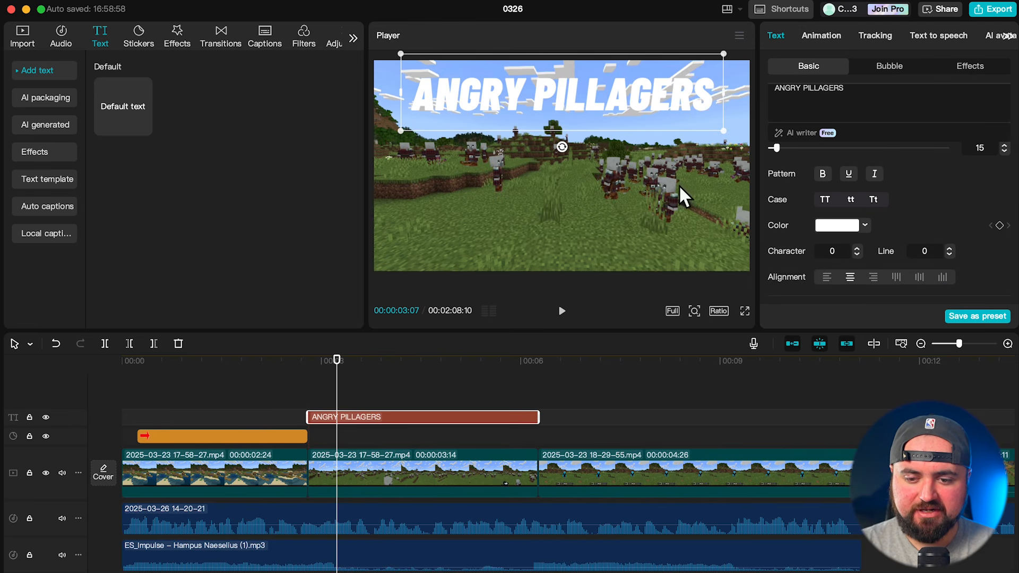
pyautogui.scroll(-3, 923, 191)
pyautogui.scroll(-6, 931, 206)
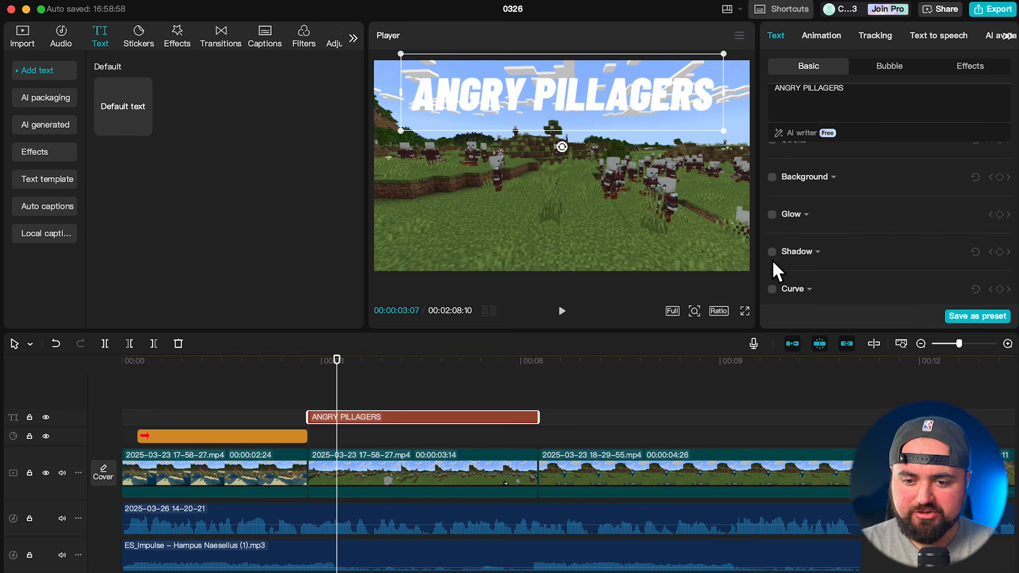
pyautogui.click(772, 252)
pyautogui.scroll(-4, 903, 255)
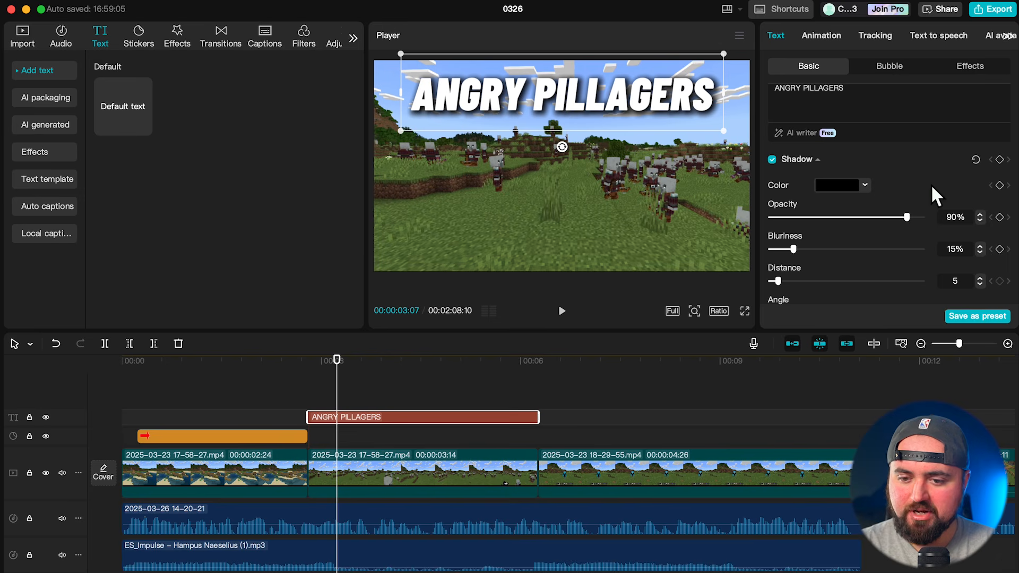
# - Change the ANGRY PILLAGERS text colour to pure red, FF0000
pyautogui.scroll(5, 892, 199)
pyautogui.click(855, 218)
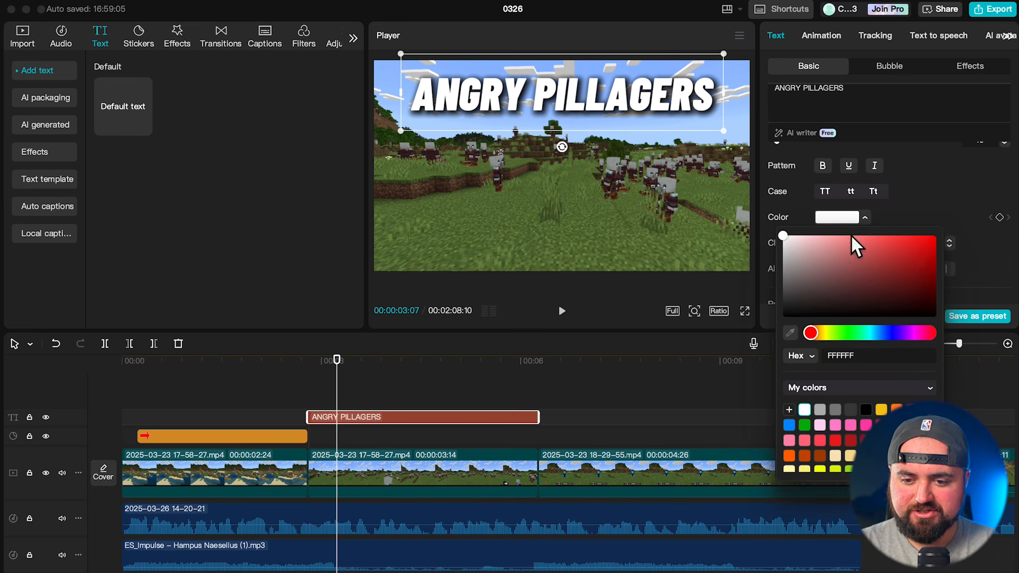
pyautogui.click(919, 236)
pyautogui.moveTo(924, 238); pyautogui.dragTo(958, 235)
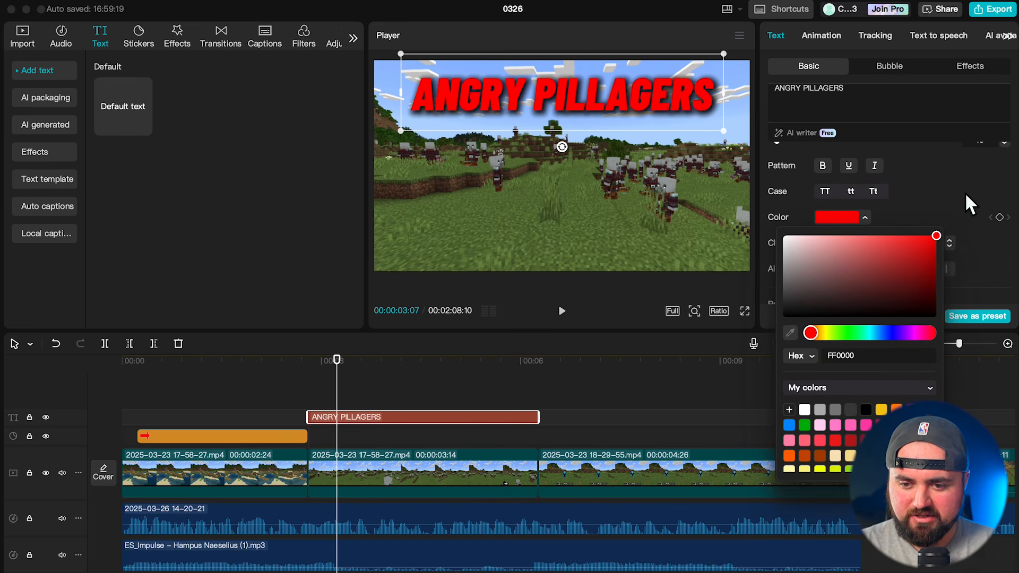
# - Play the edit from the start through the red text and into the third clip
pyautogui.click(179, 395)
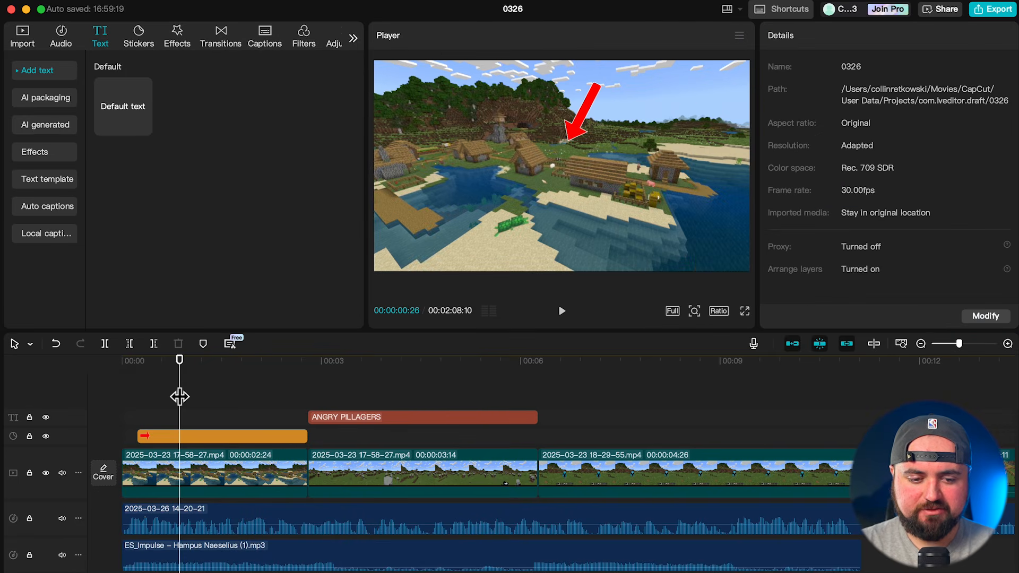
pyautogui.moveTo(139, 365); pyautogui.dragTo(75, 359)
pyautogui.press('space')
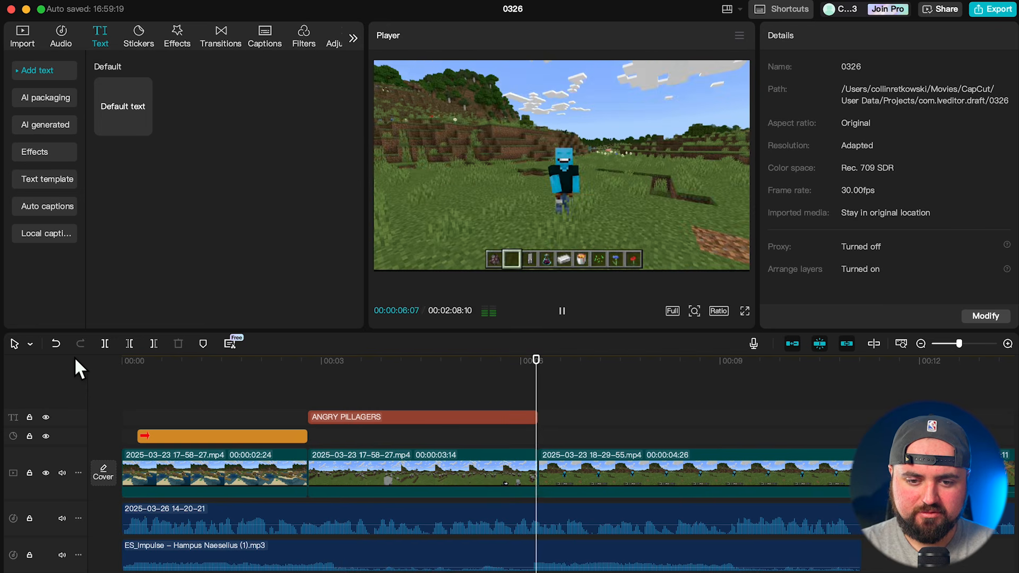
pyautogui.press('space')
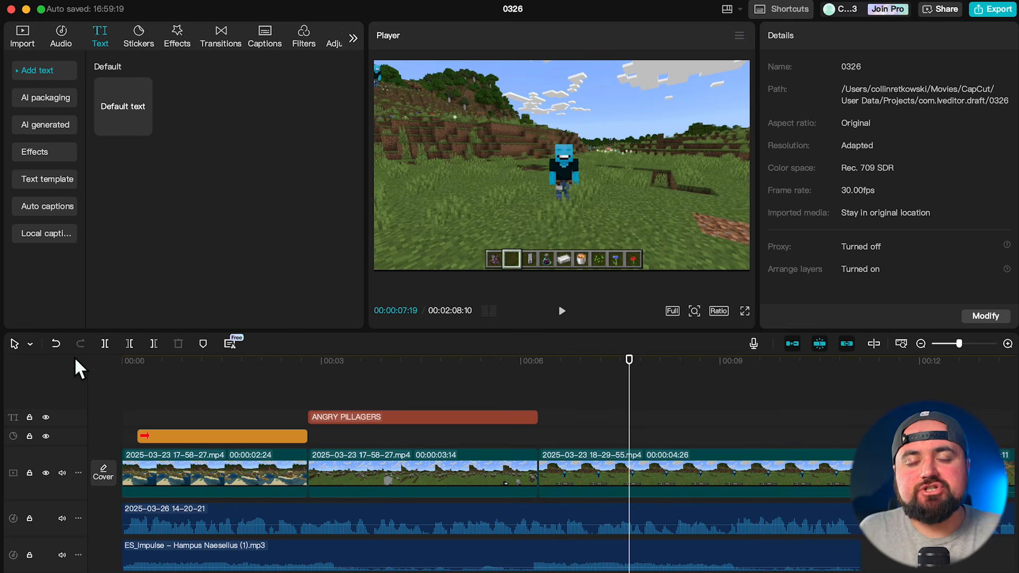
# - Split the third video clip at 00:00:09:08 and enlarge the part after the cut to a scale of 198%
pyautogui.moveTo(544, 362); pyautogui.dragTo(700, 390)
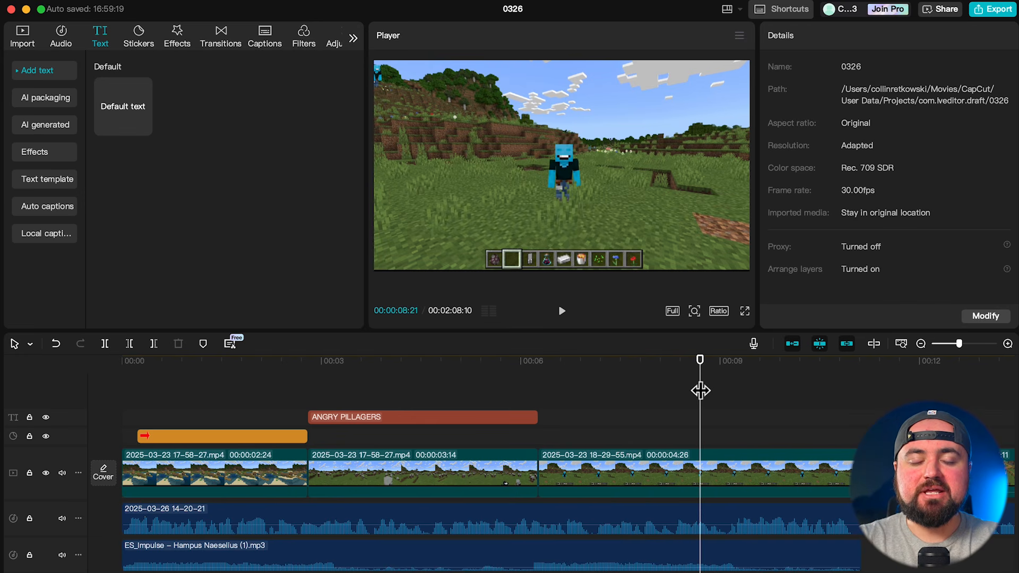
pyautogui.moveTo(560, 364)
pyautogui.mouseDown()
pyautogui.moveTo(561, 374)
pyautogui.moveTo(542, 373)
pyautogui.mouseUp()
pyautogui.press('space')
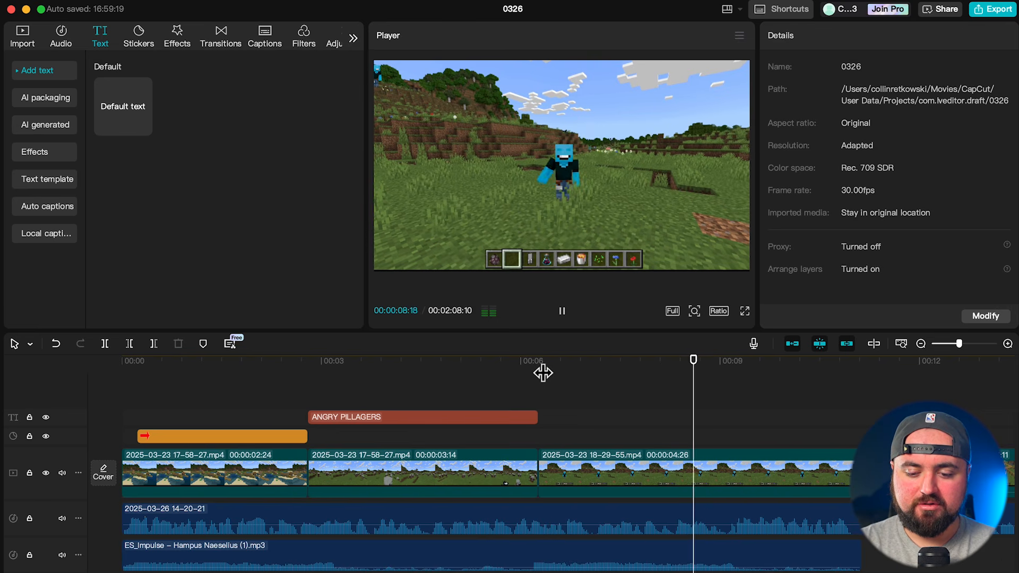
pyautogui.press('space')
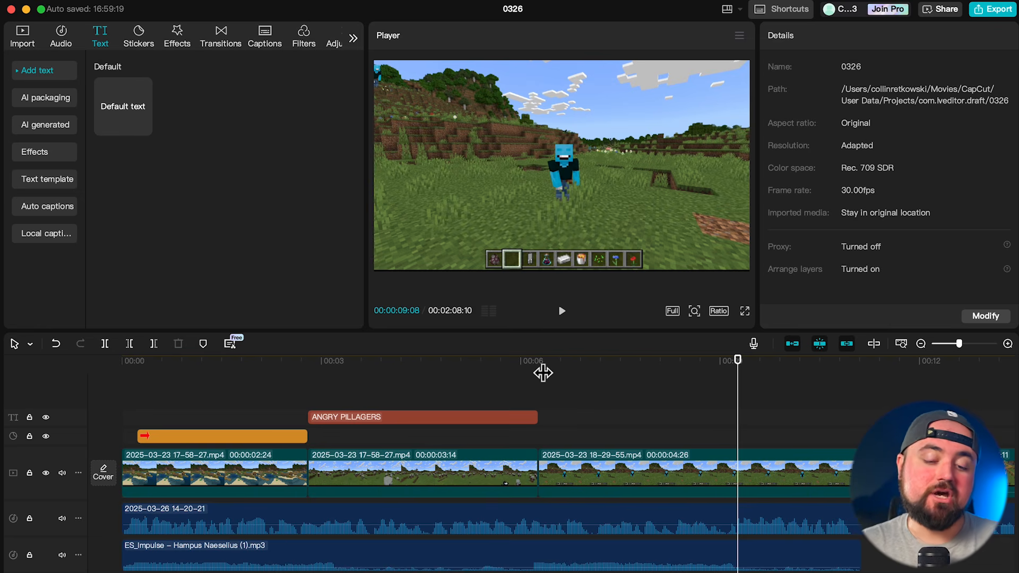
pyautogui.click(709, 460)
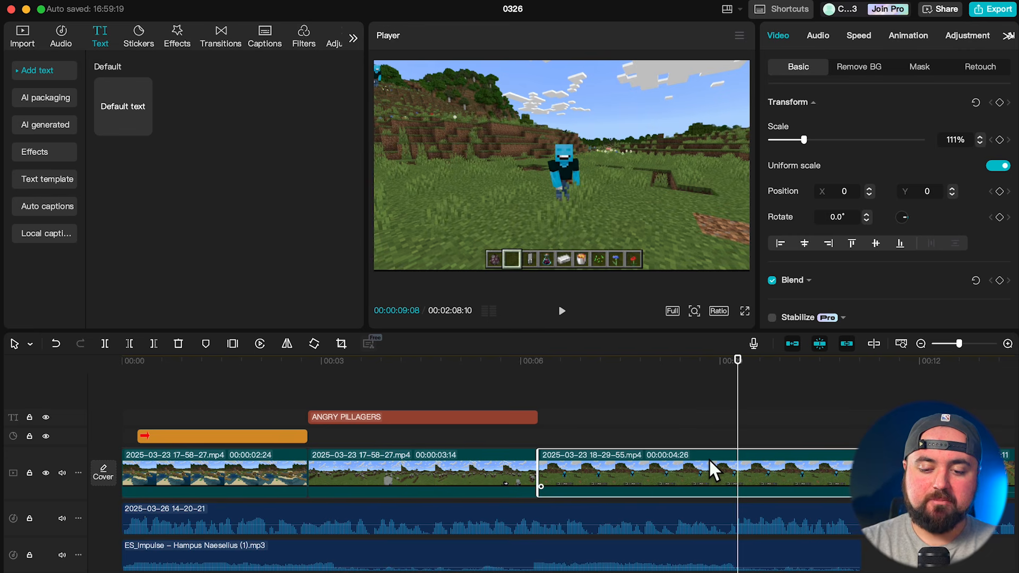
pyautogui.press('super+b')
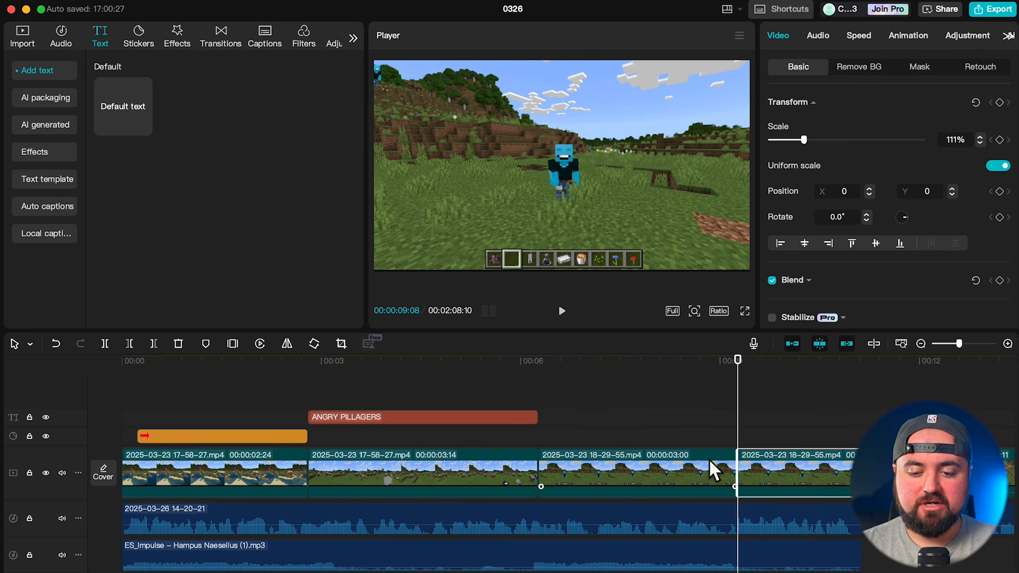
pyautogui.moveTo(738, 376); pyautogui.dragTo(761, 403)
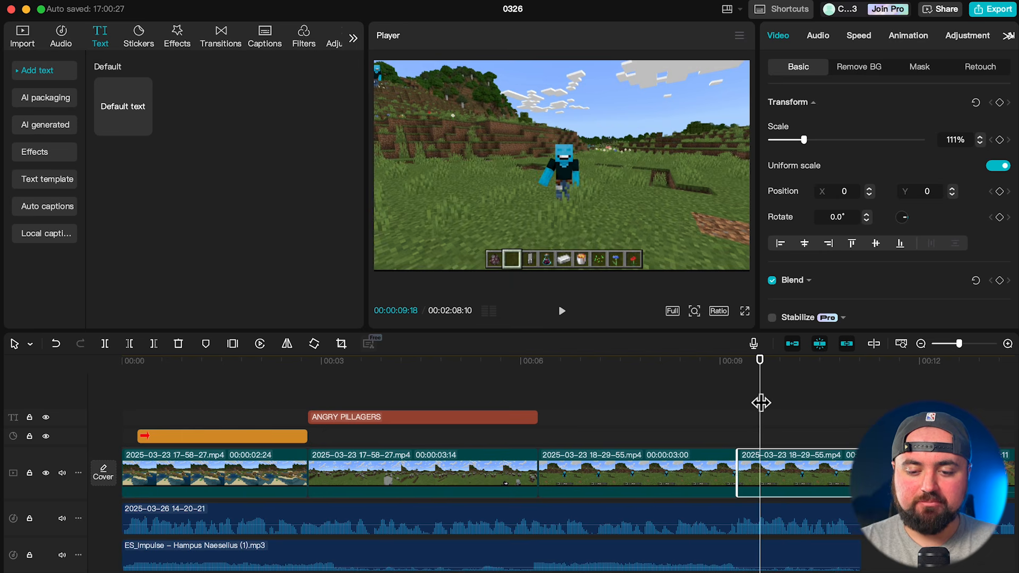
pyautogui.moveTo(804, 139); pyautogui.dragTo(830, 144)
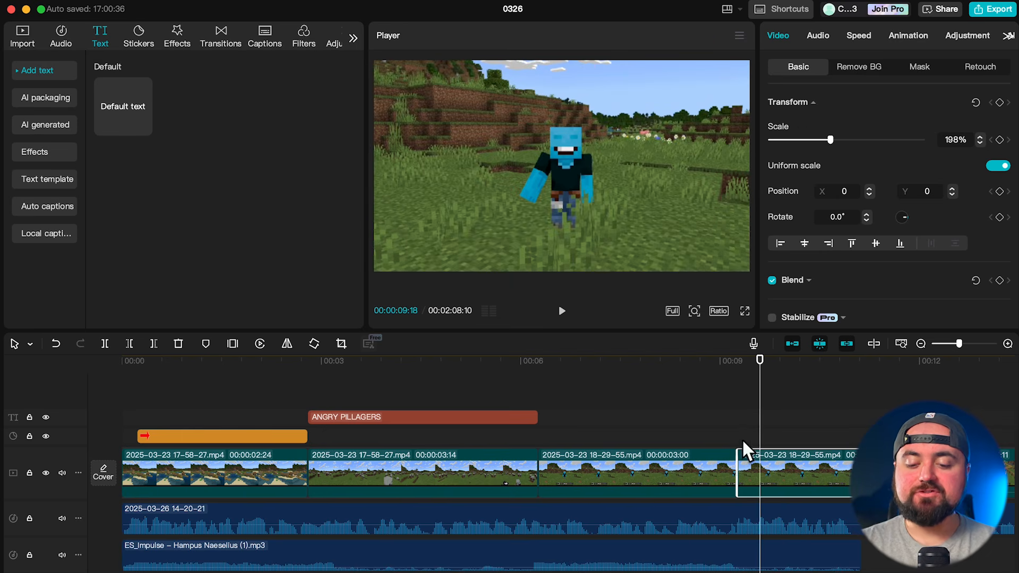
# - Play the third clip across the zoom cut and move ahead to the lava footage at 00:00:30:25
pyautogui.click(631, 469)
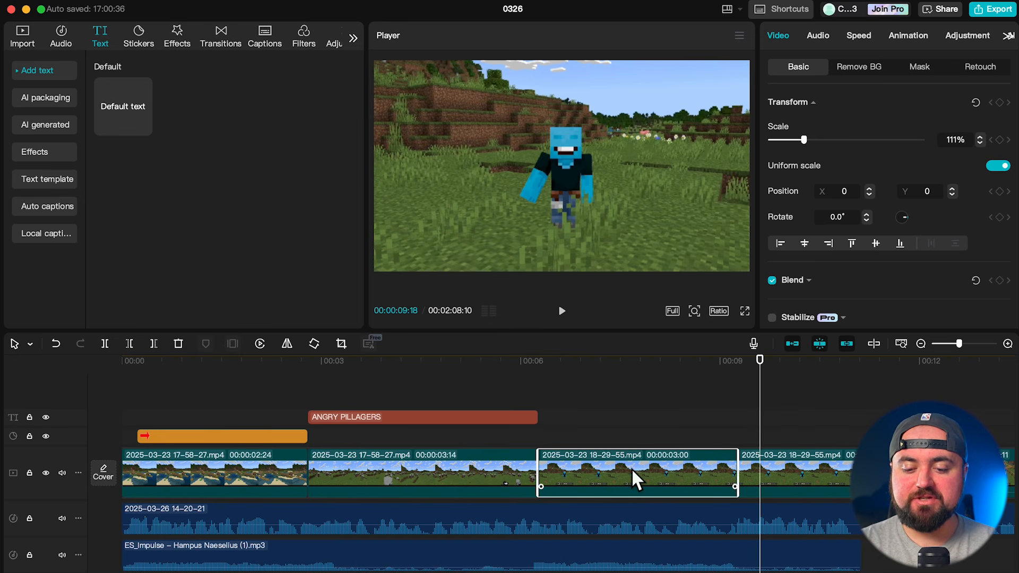
pyautogui.click(542, 362)
pyautogui.press('space')
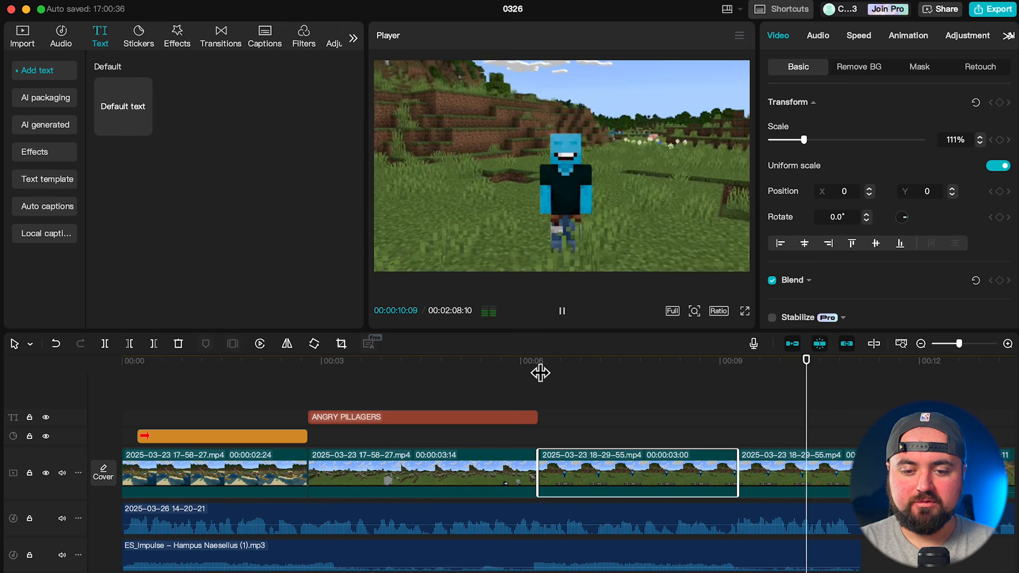
pyautogui.press('space')
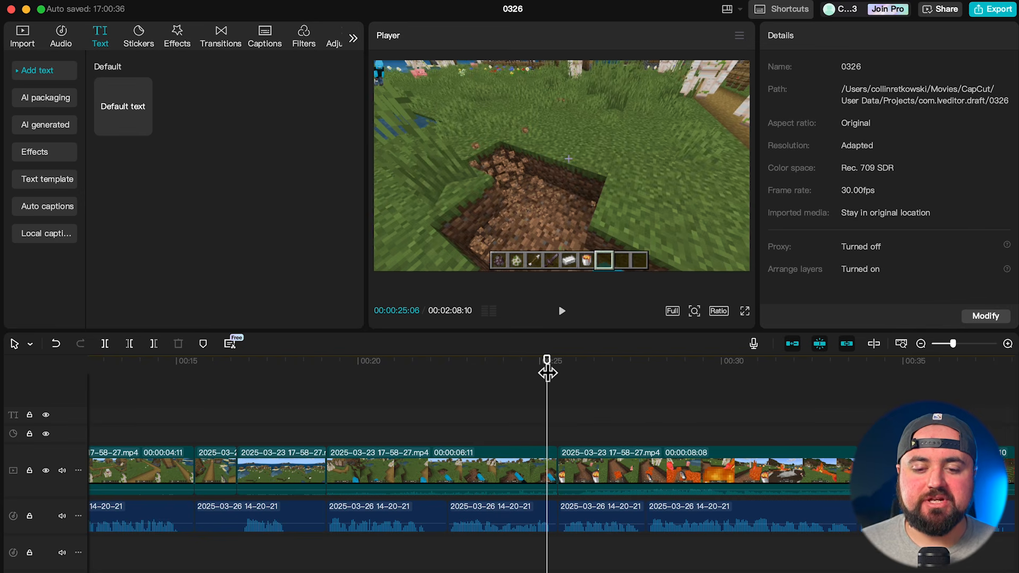
pyautogui.moveTo(547, 373); pyautogui.dragTo(601, 399)
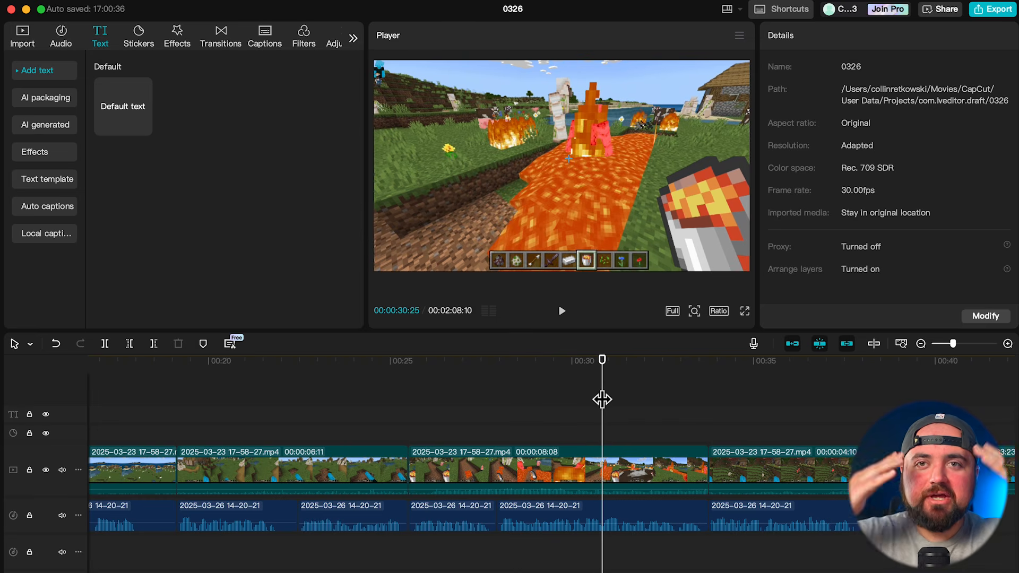